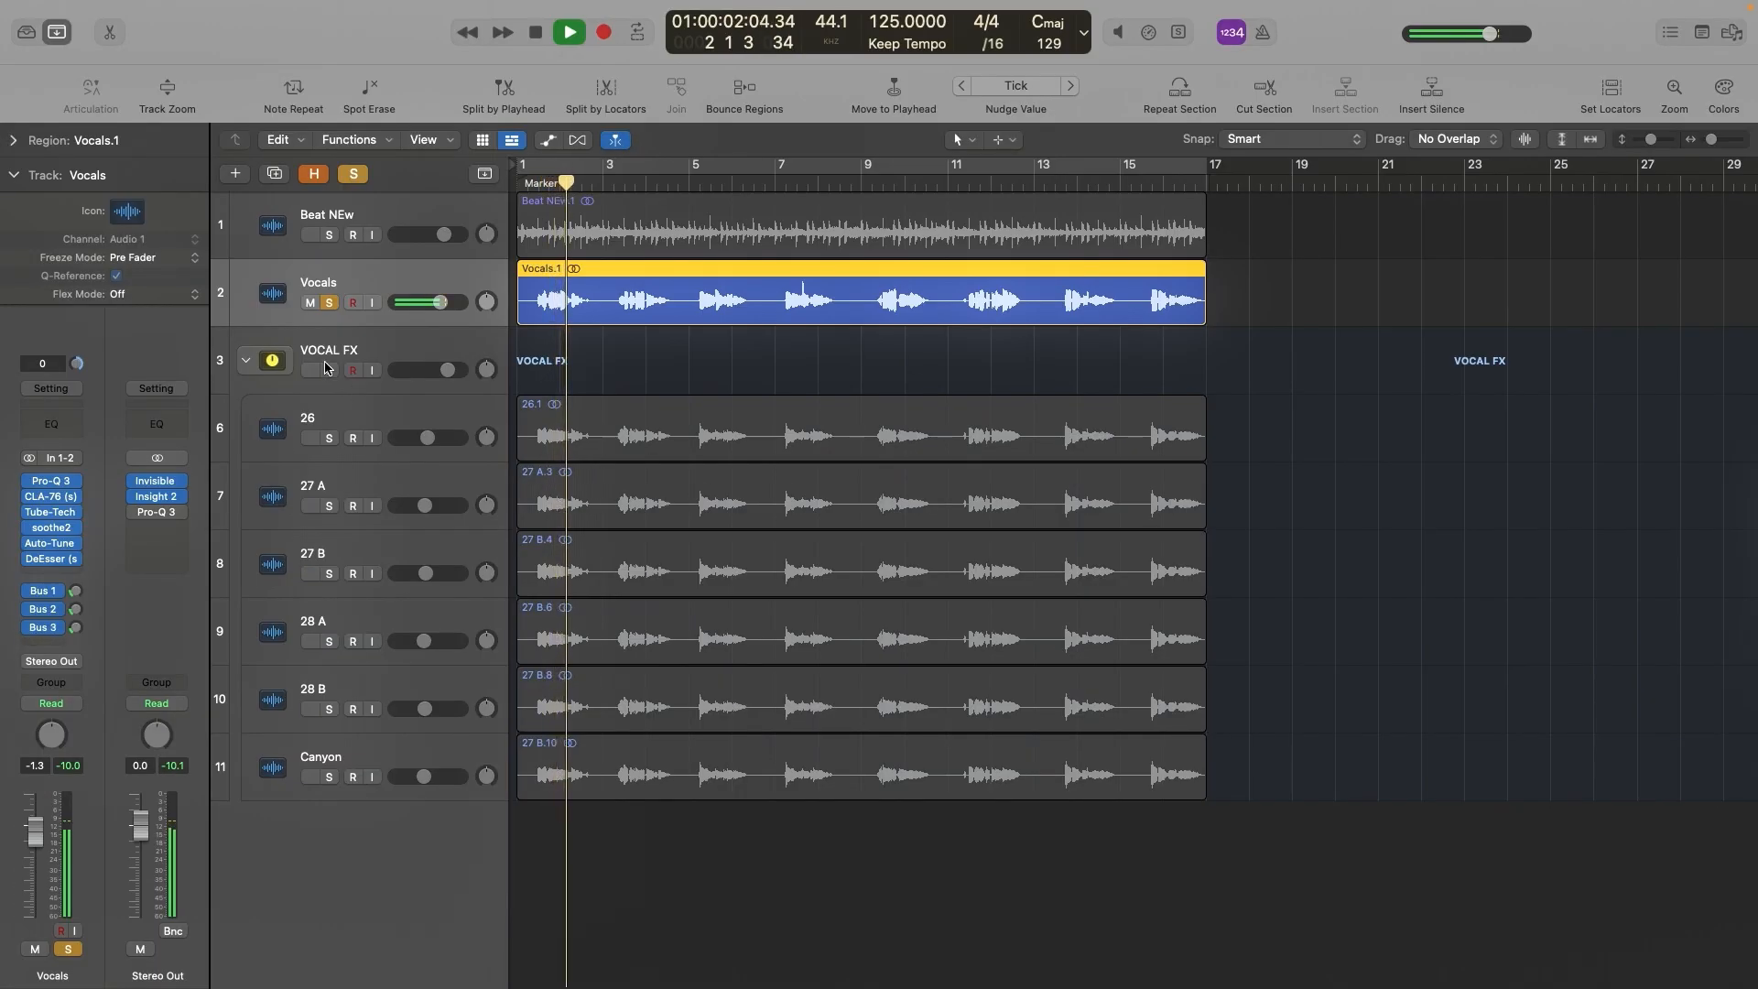
# Step: Solo tracks 26, 27 A, 27 B, 28 A, 28 B and Canyon one after another during playback
pyautogui.click(328, 438)
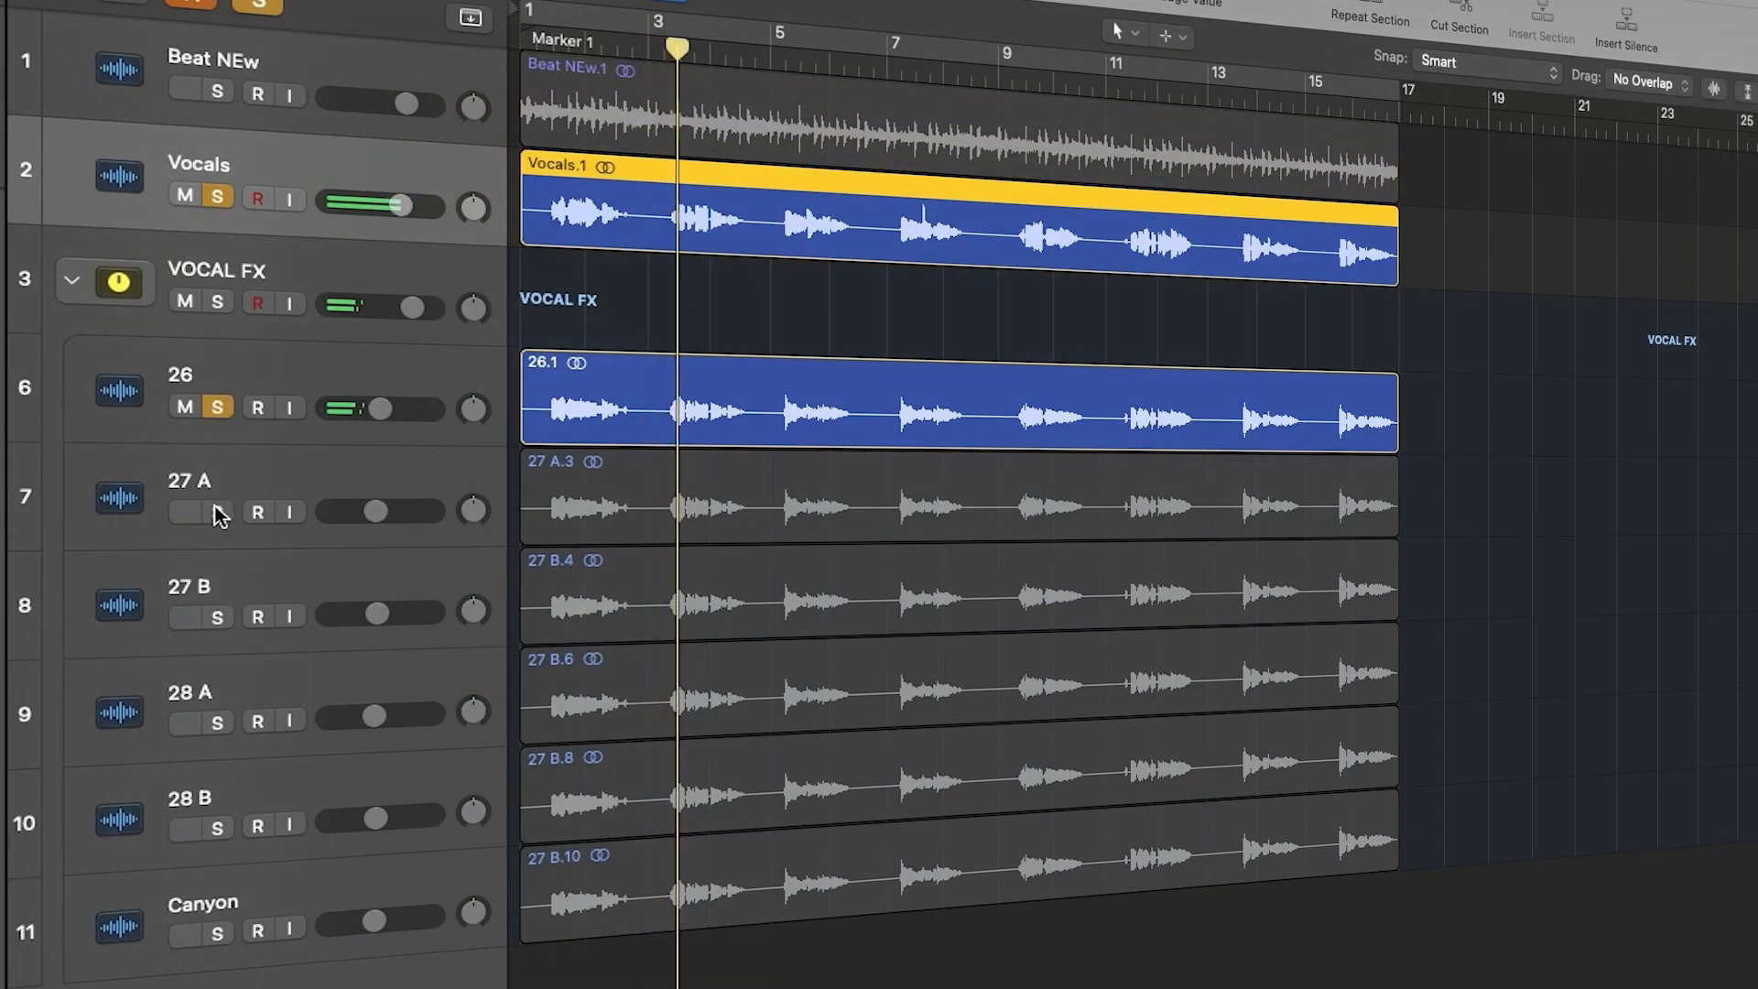
pyautogui.click(217, 512)
pyautogui.click(218, 619)
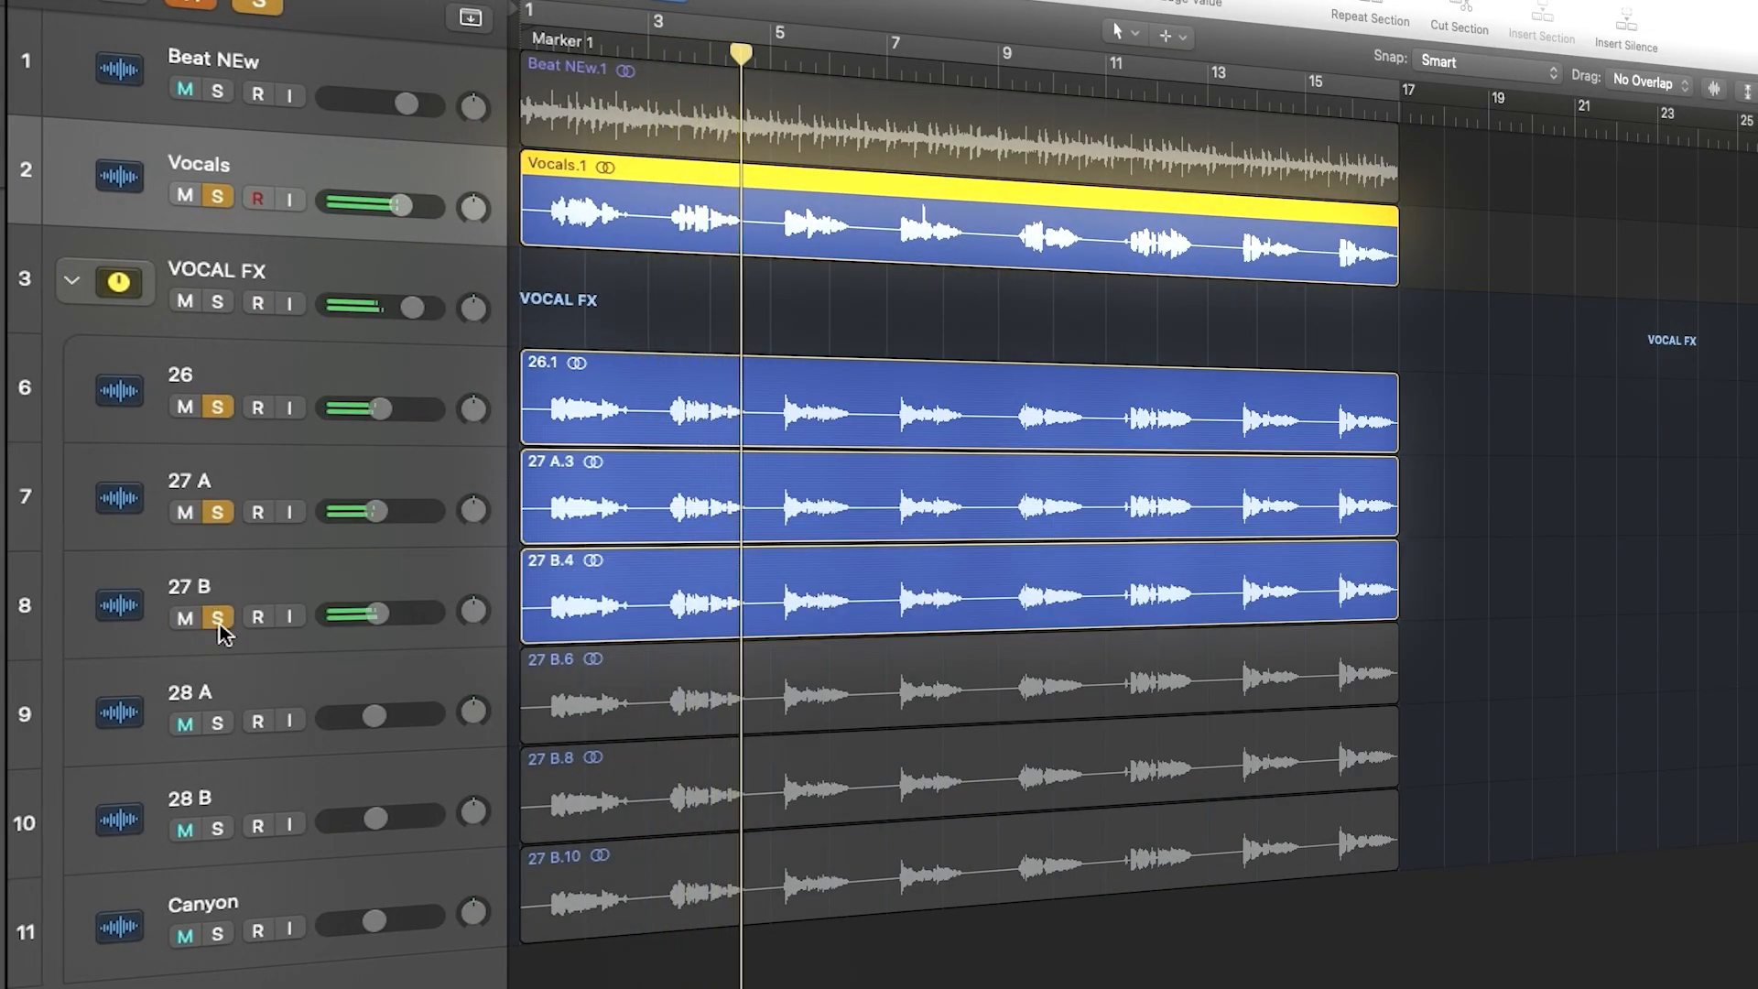
pyautogui.click(218, 723)
pyautogui.click(214, 826)
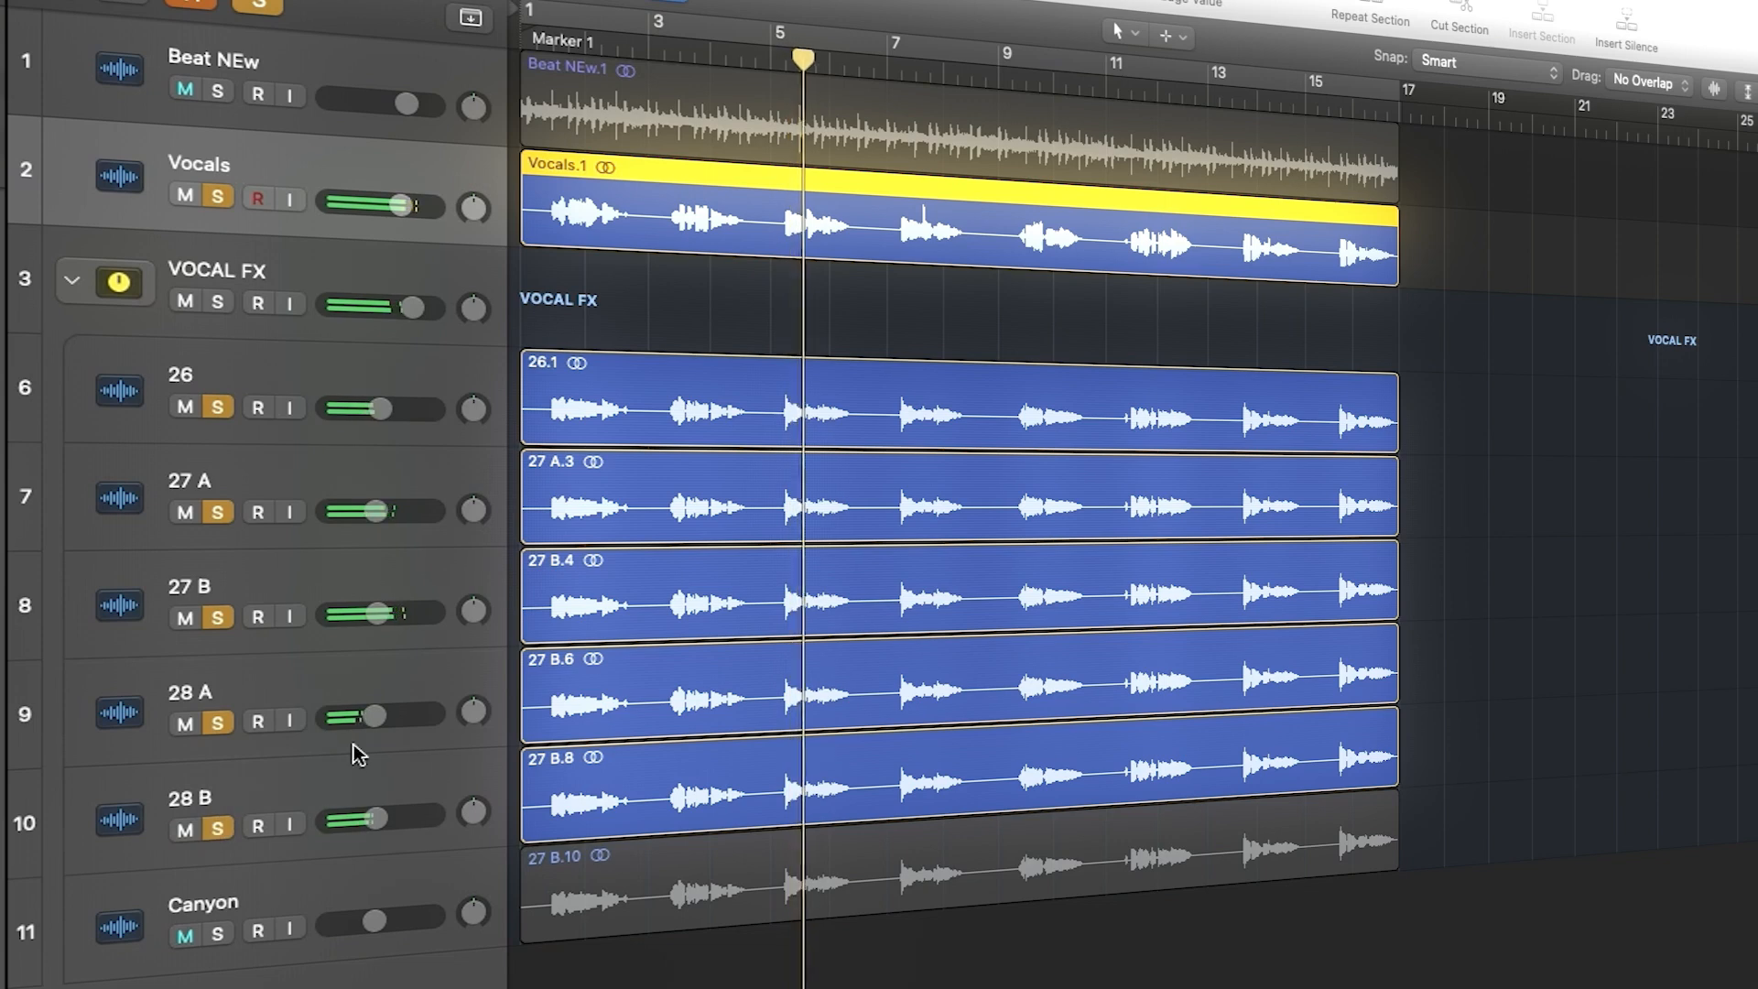
pyautogui.click(220, 932)
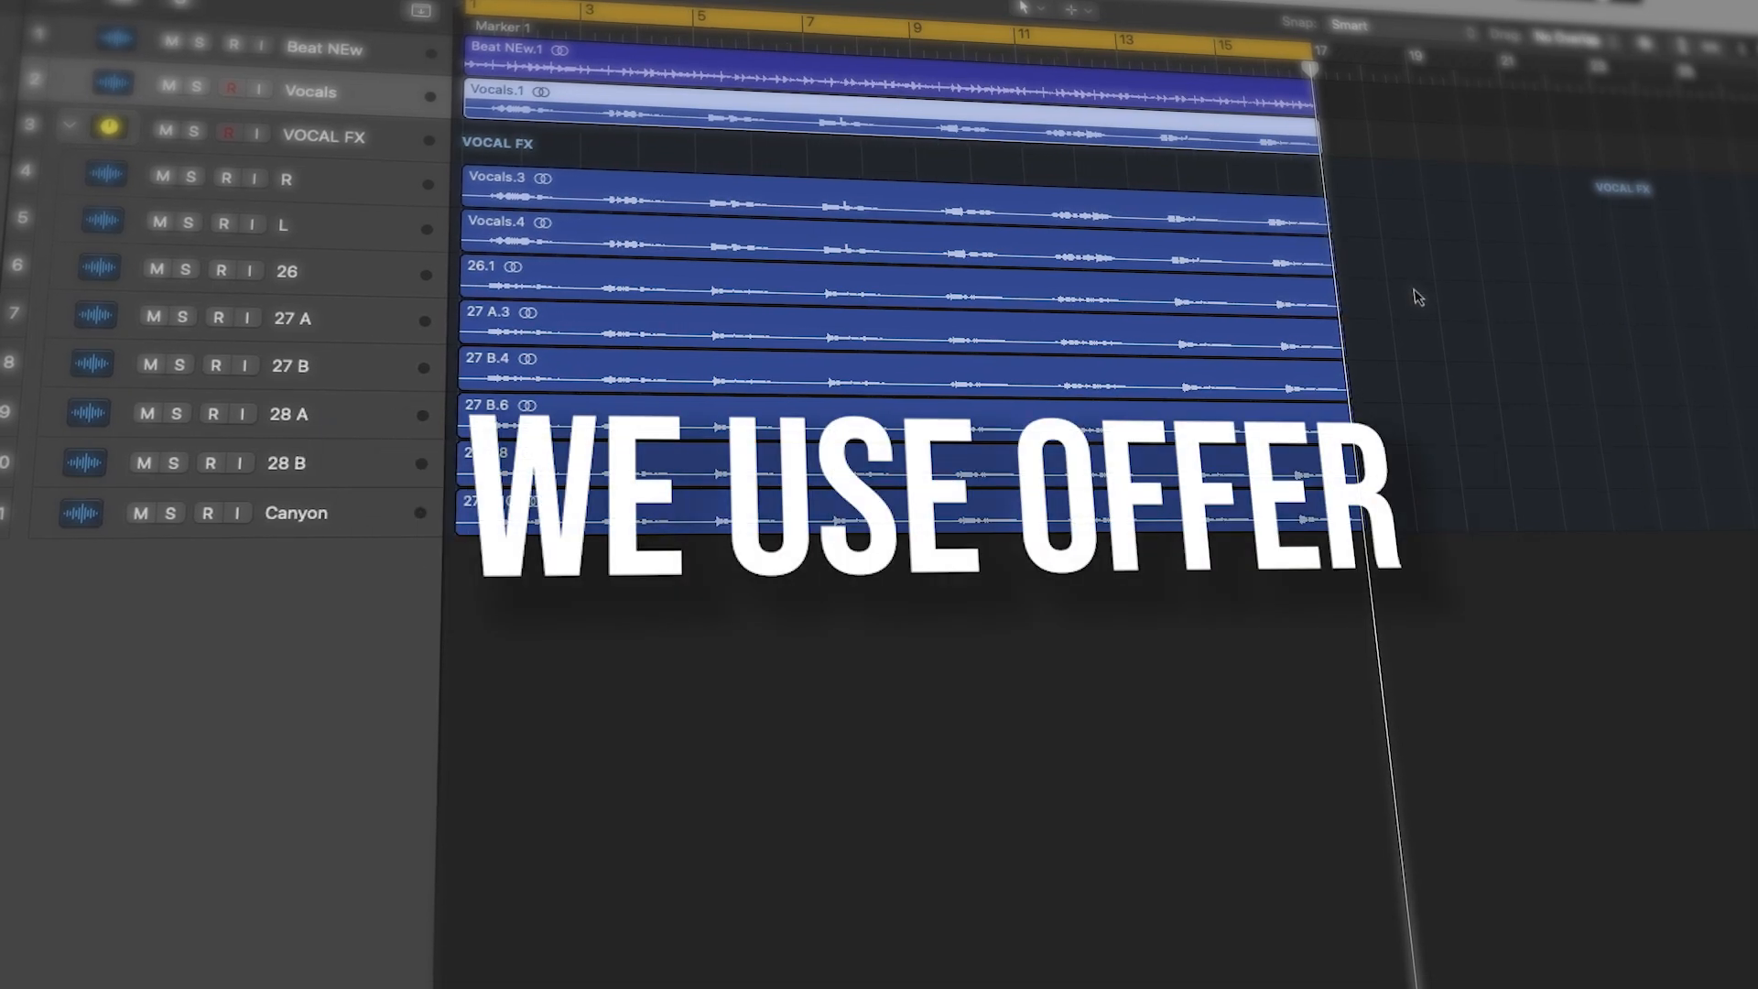
# Step: Show the mixer to examine the plugin chains on the vocal and effect tracks, and hide it again
pyautogui.press('x')
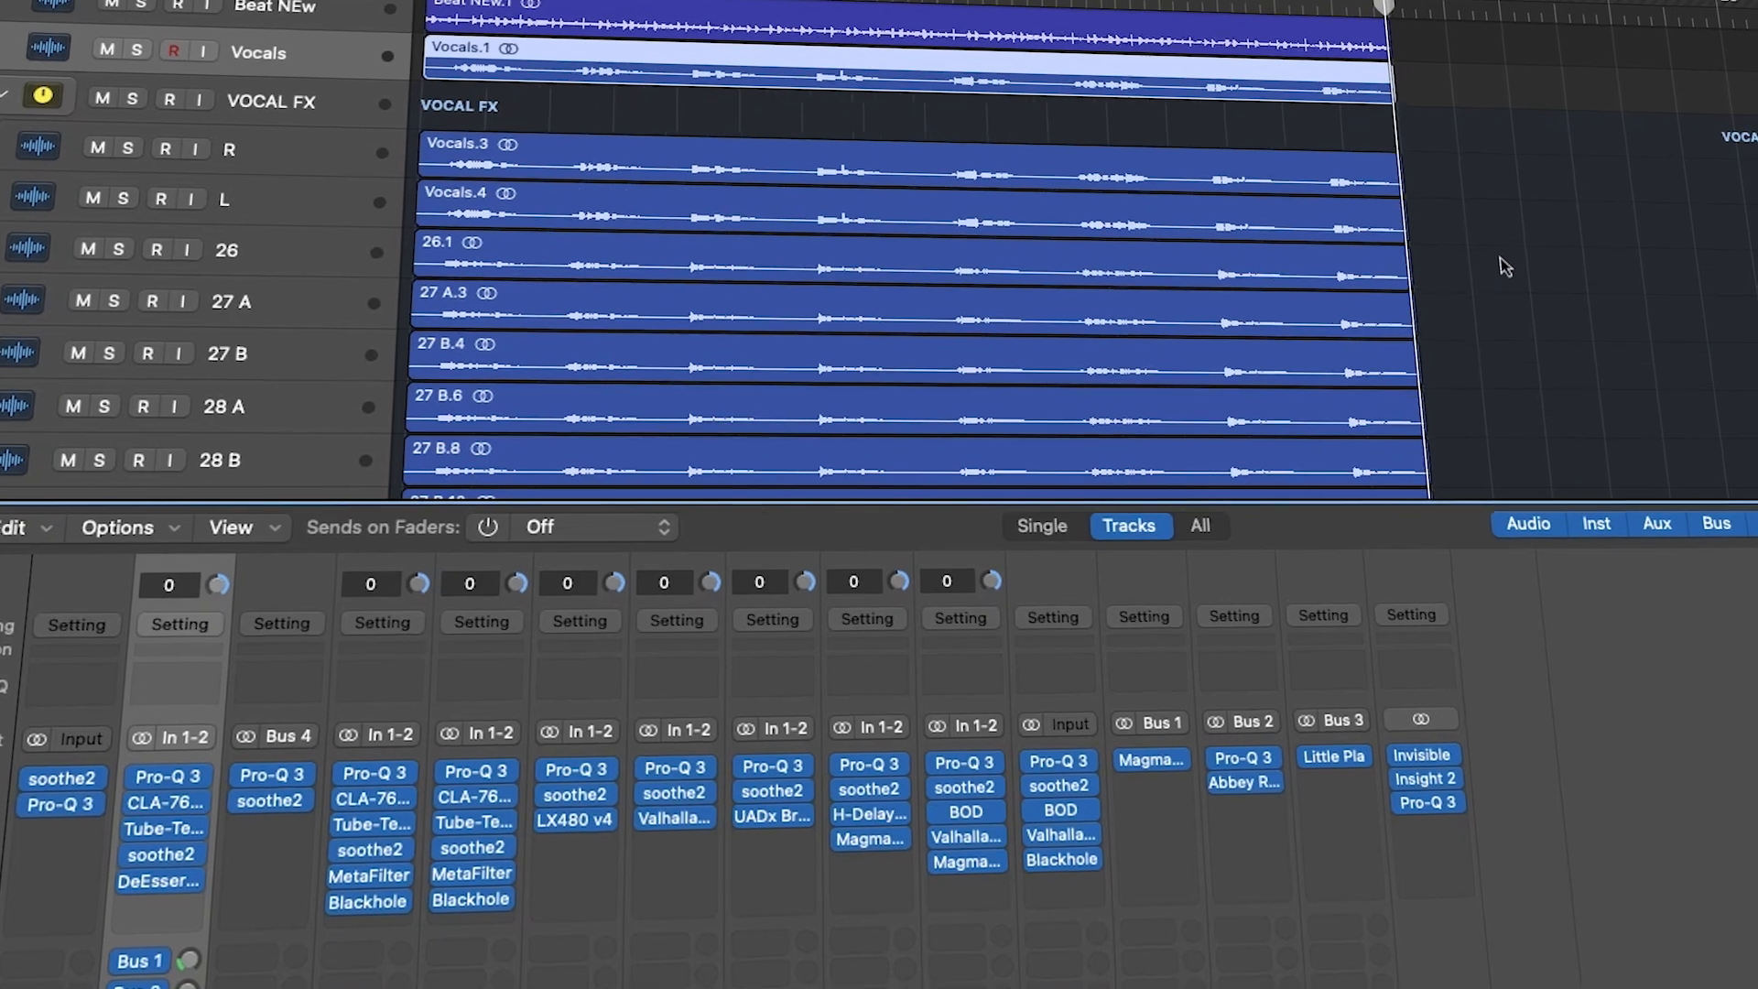
pyautogui.press('x')
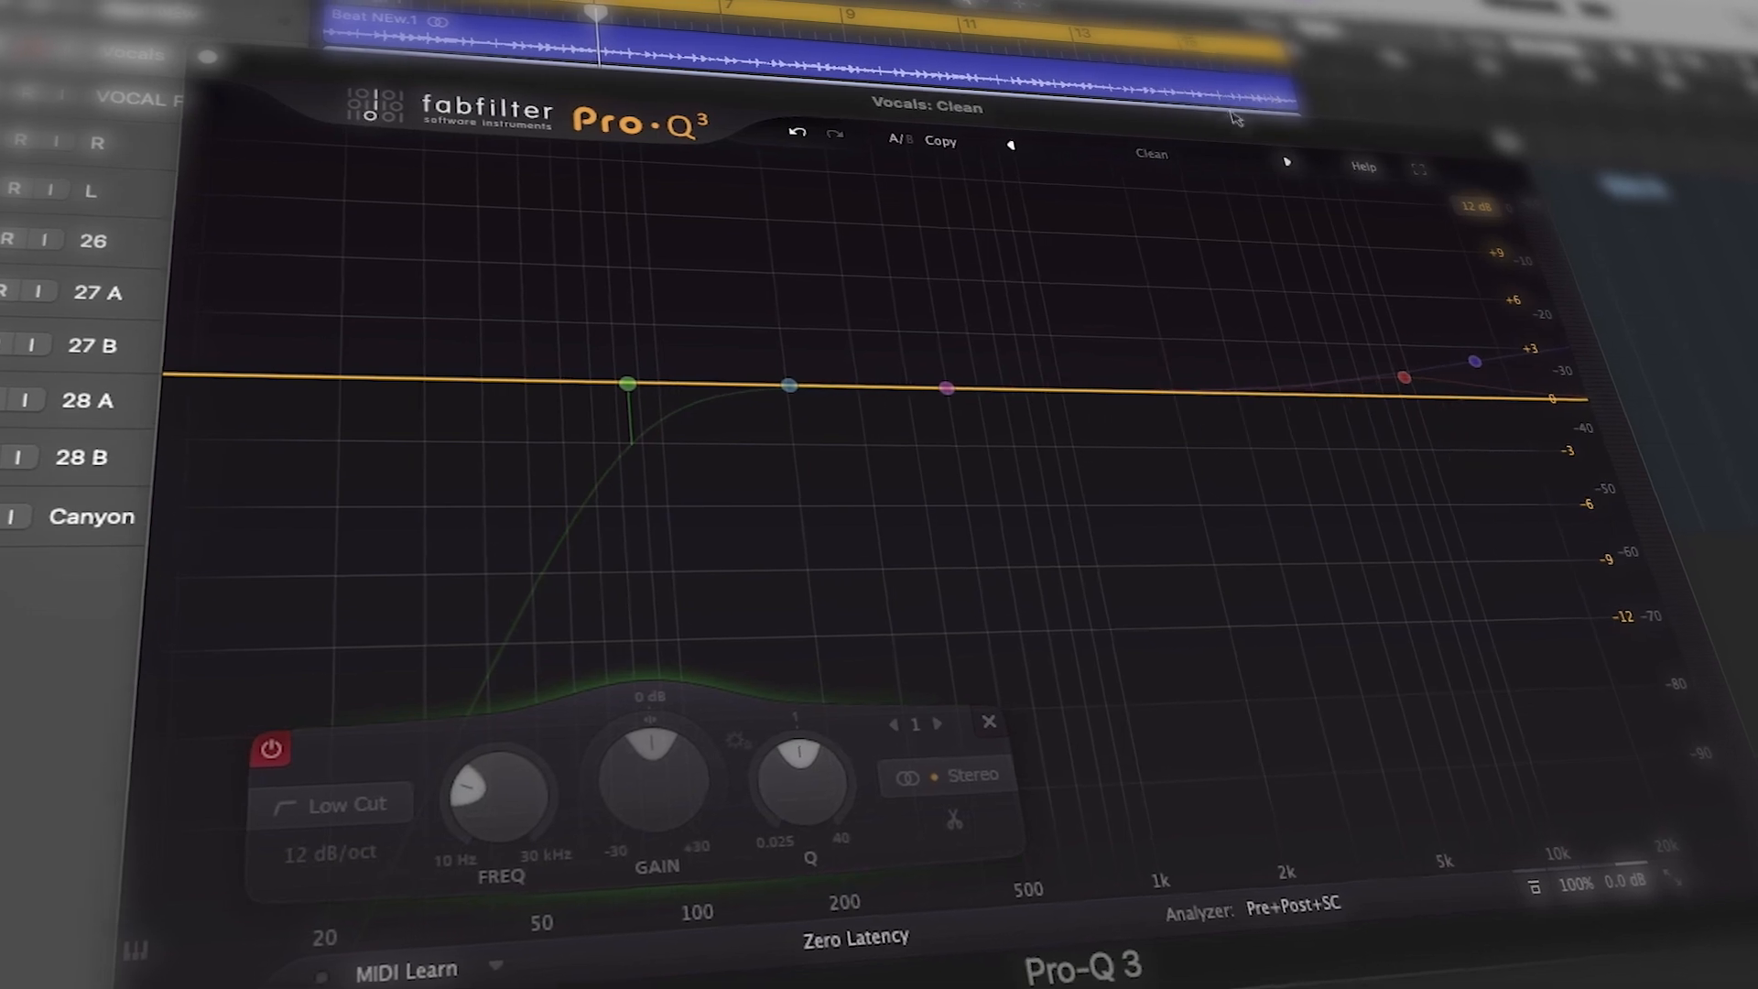
# Step: Enable the 85.251 Hz low-cut band in the Pro-Q 3 equalizer on the Vocals track
pyautogui.moveTo(680, 385)
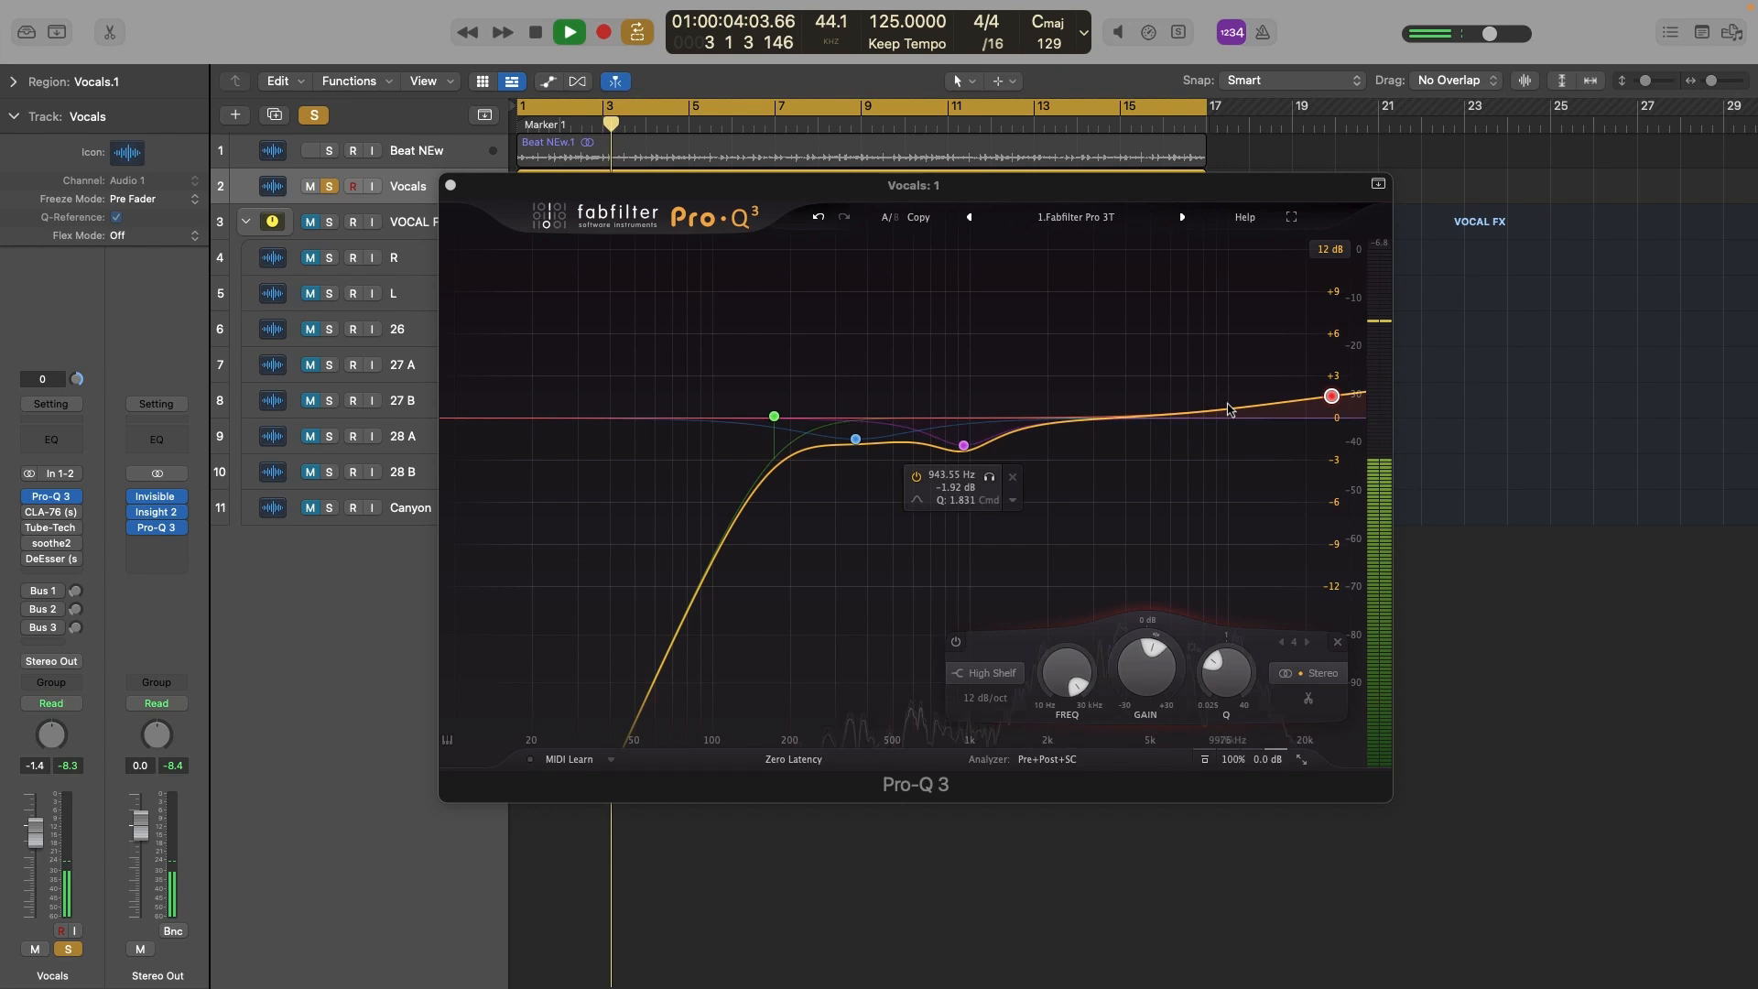
pyautogui.click(1225, 408)
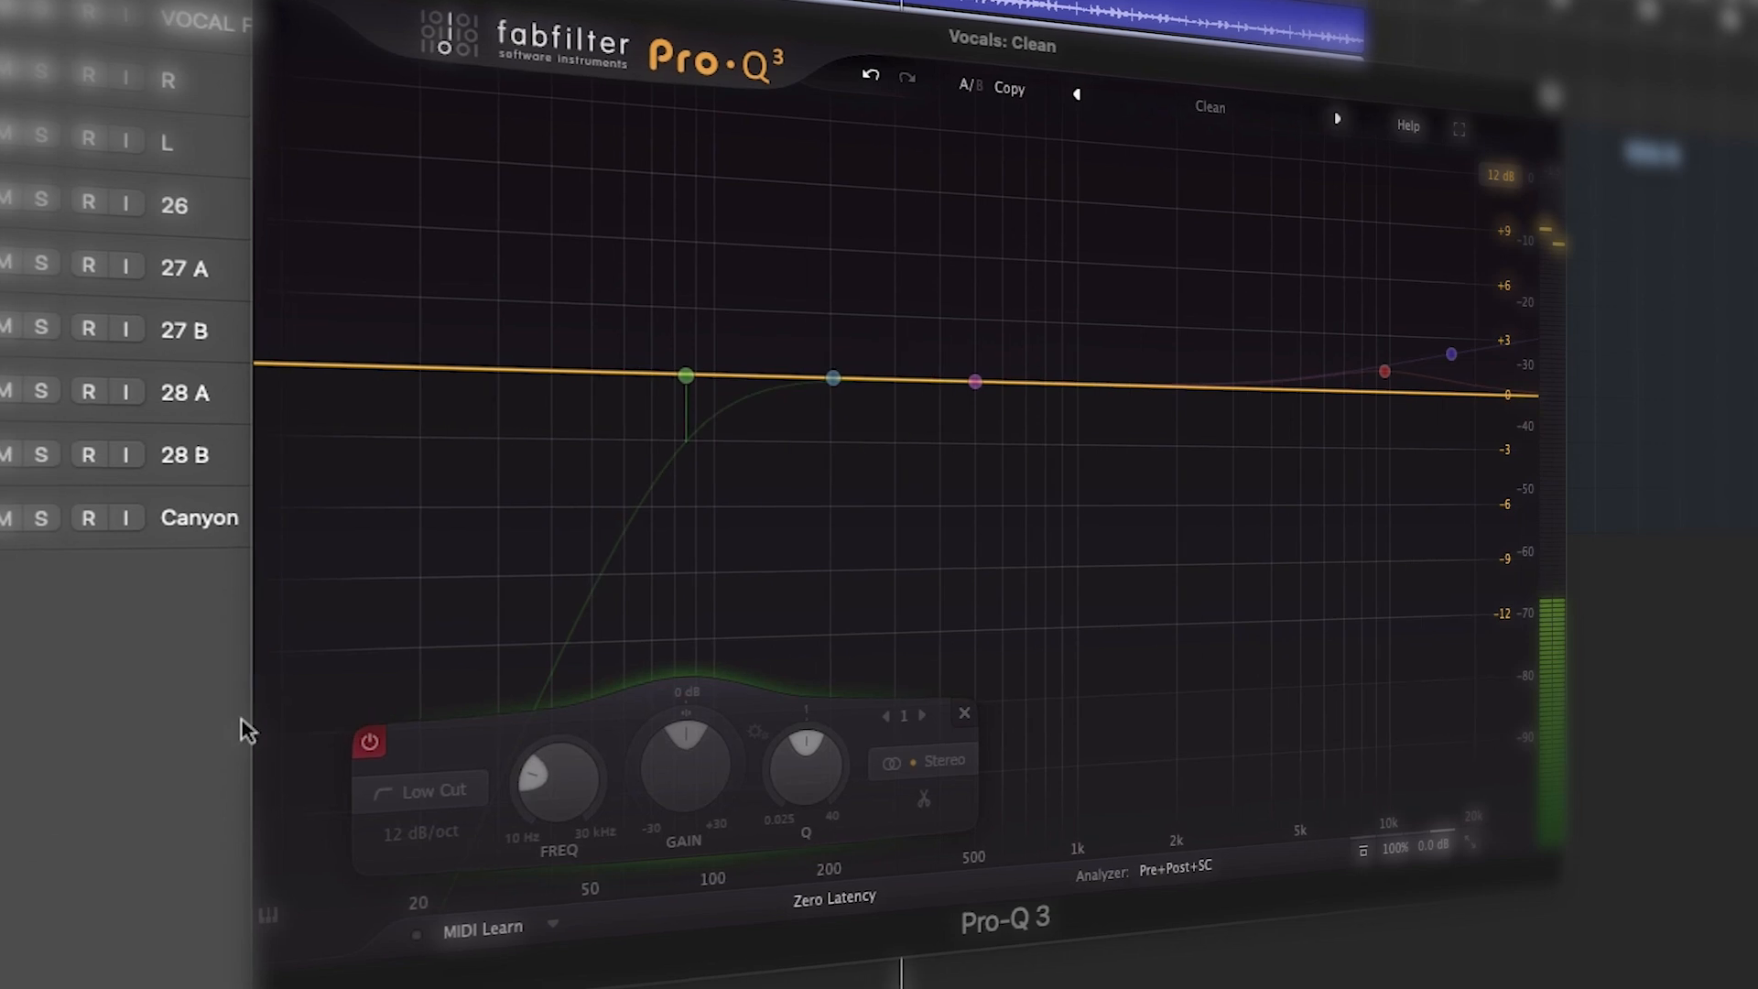
pyautogui.moveTo(652, 447)
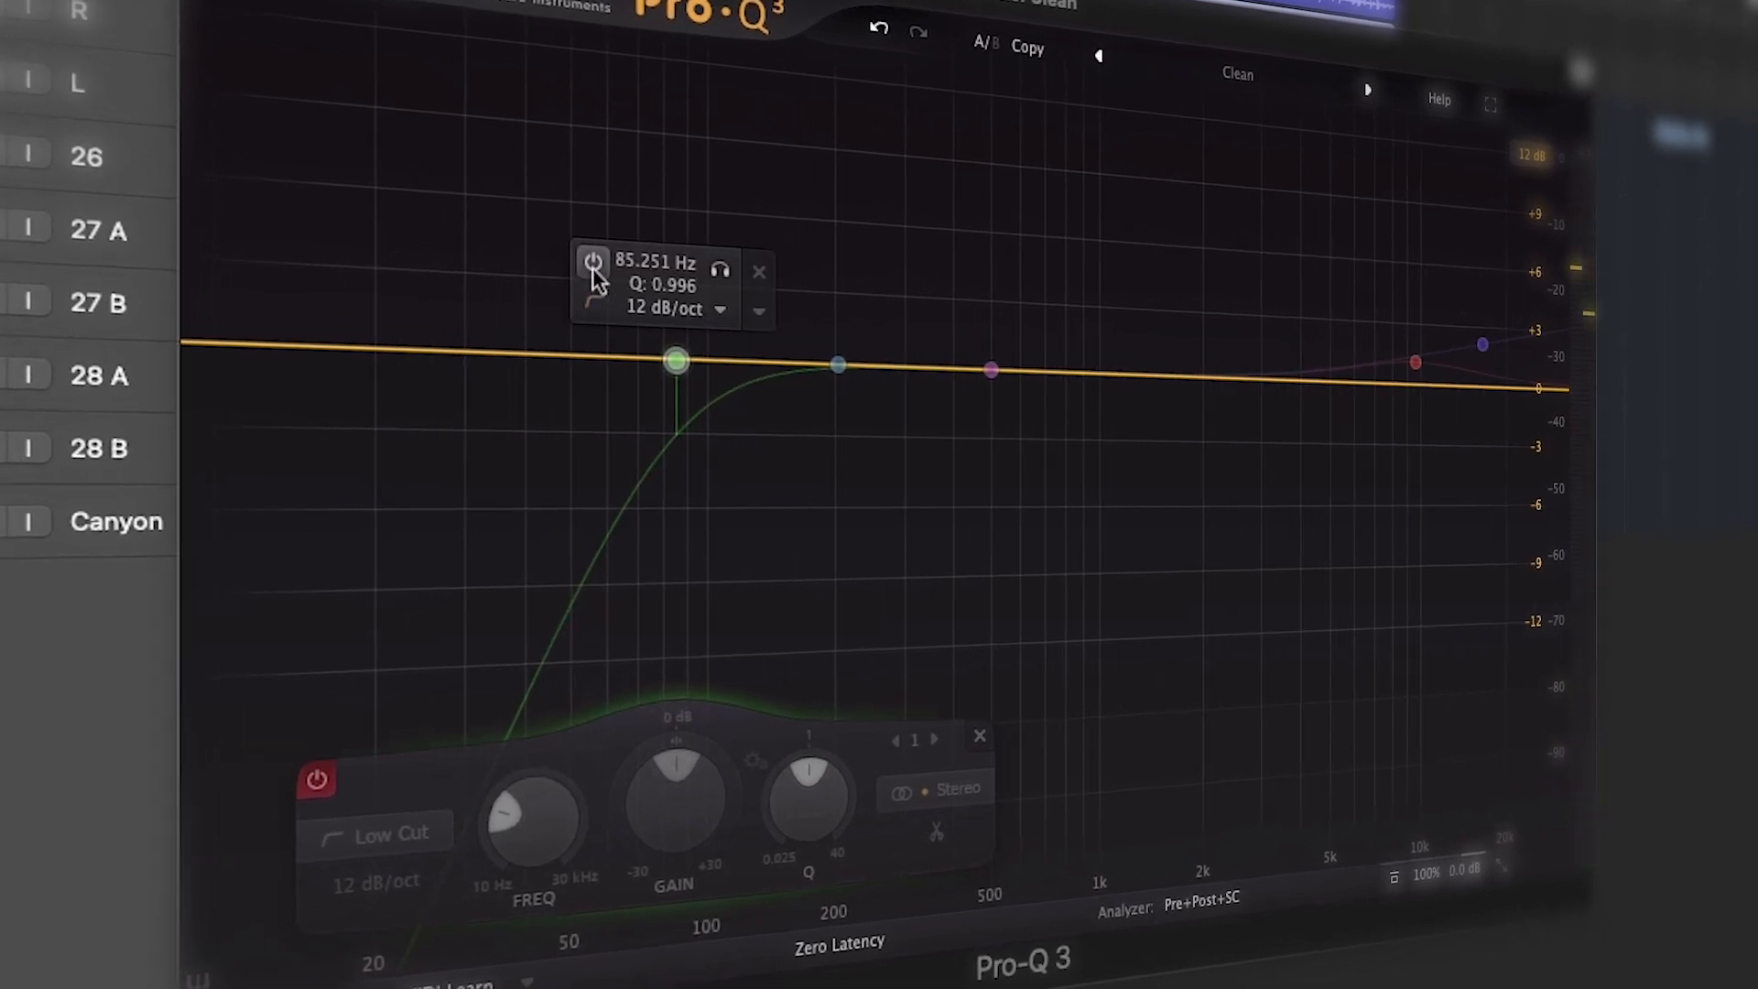
pyautogui.click(593, 264)
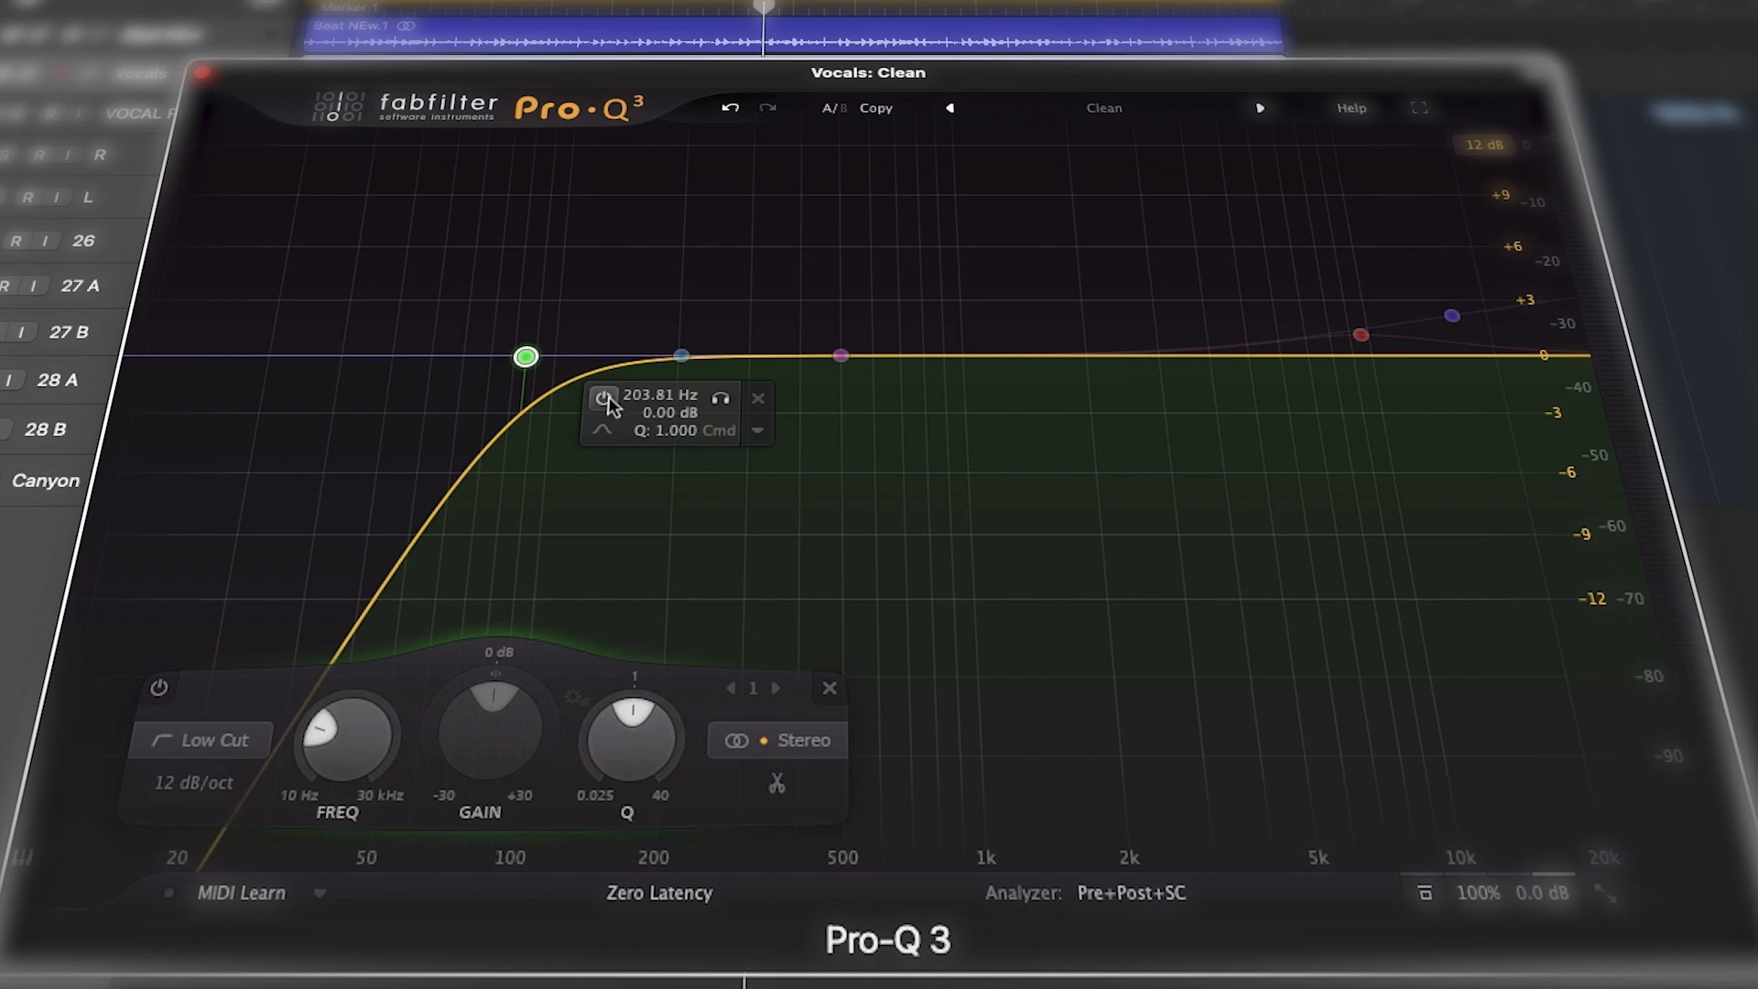
# Step: Enable the two low-mid bell bands in Pro-Q 3, undoing a trial boost of 1.73 dB at 222.56 Hz
pyautogui.moveTo(681, 355)
pyautogui.mouseDown()
pyautogui.moveTo(687, 317)
pyautogui.moveTo(815, 353)
pyautogui.moveTo(709, 362)
pyautogui.mouseUp()
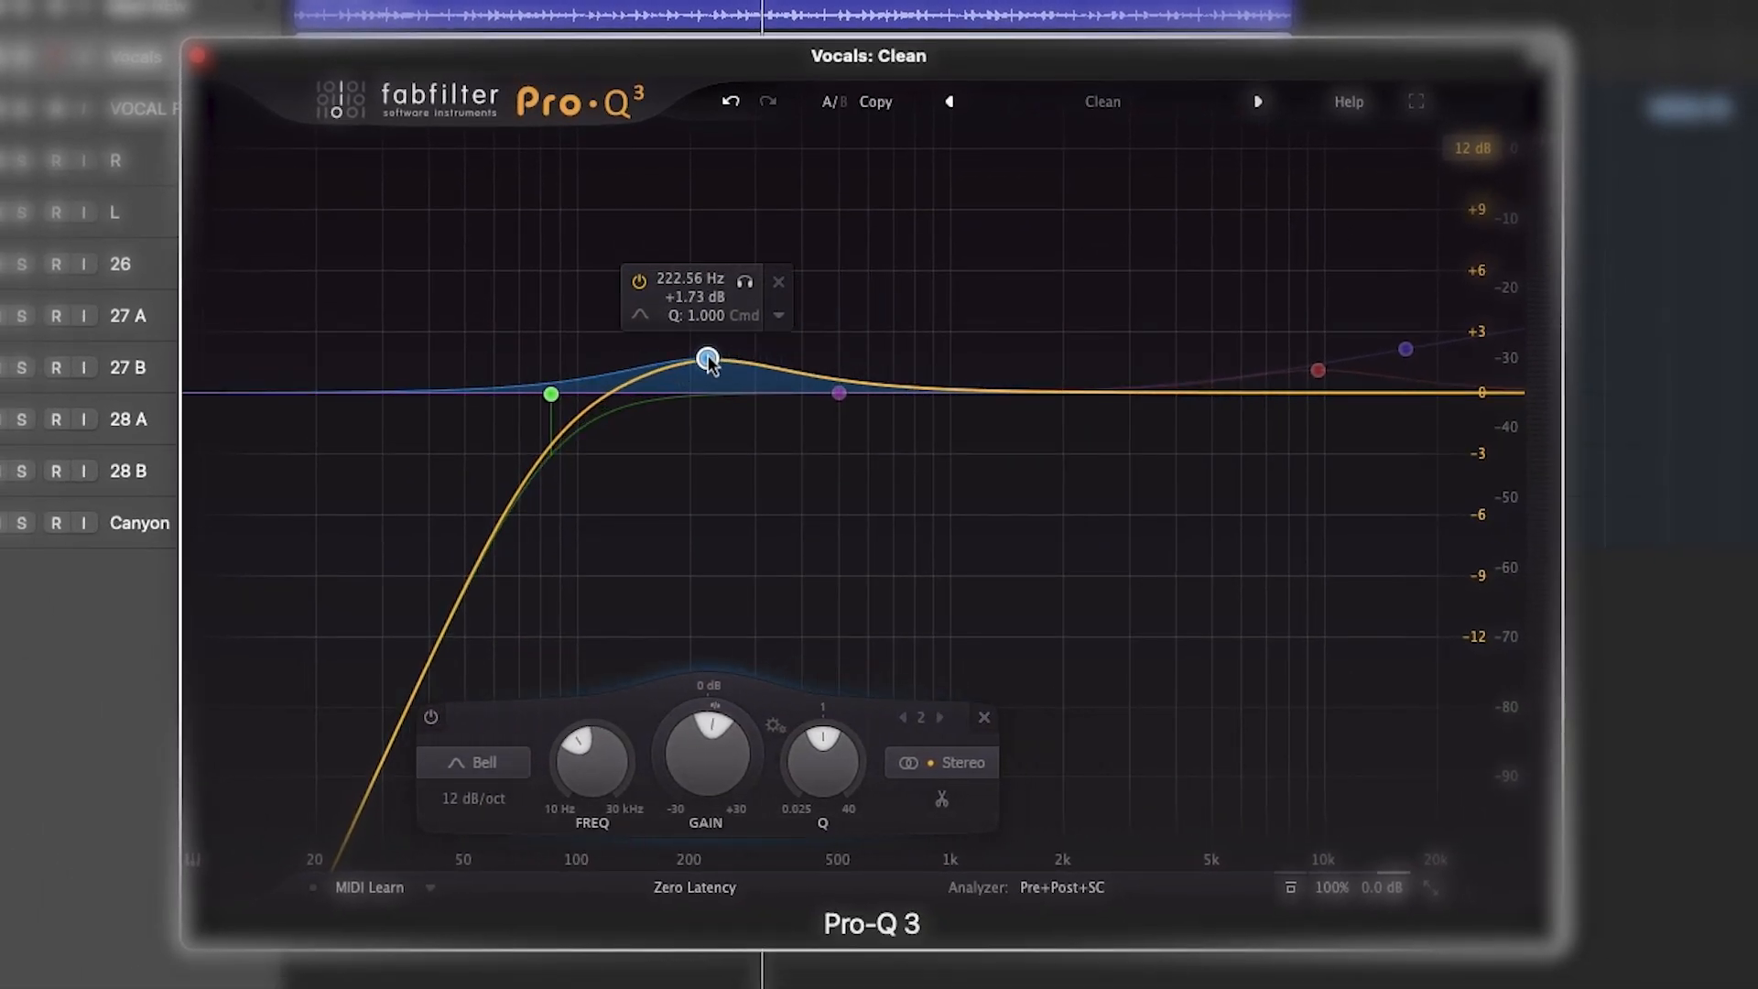
pyautogui.click(730, 103)
pyautogui.moveTo(839, 392)
pyautogui.mouseDown()
pyautogui.moveTo(836, 428)
pyautogui.moveTo(831, 395)
pyautogui.mouseUp()
pyautogui.click(759, 476)
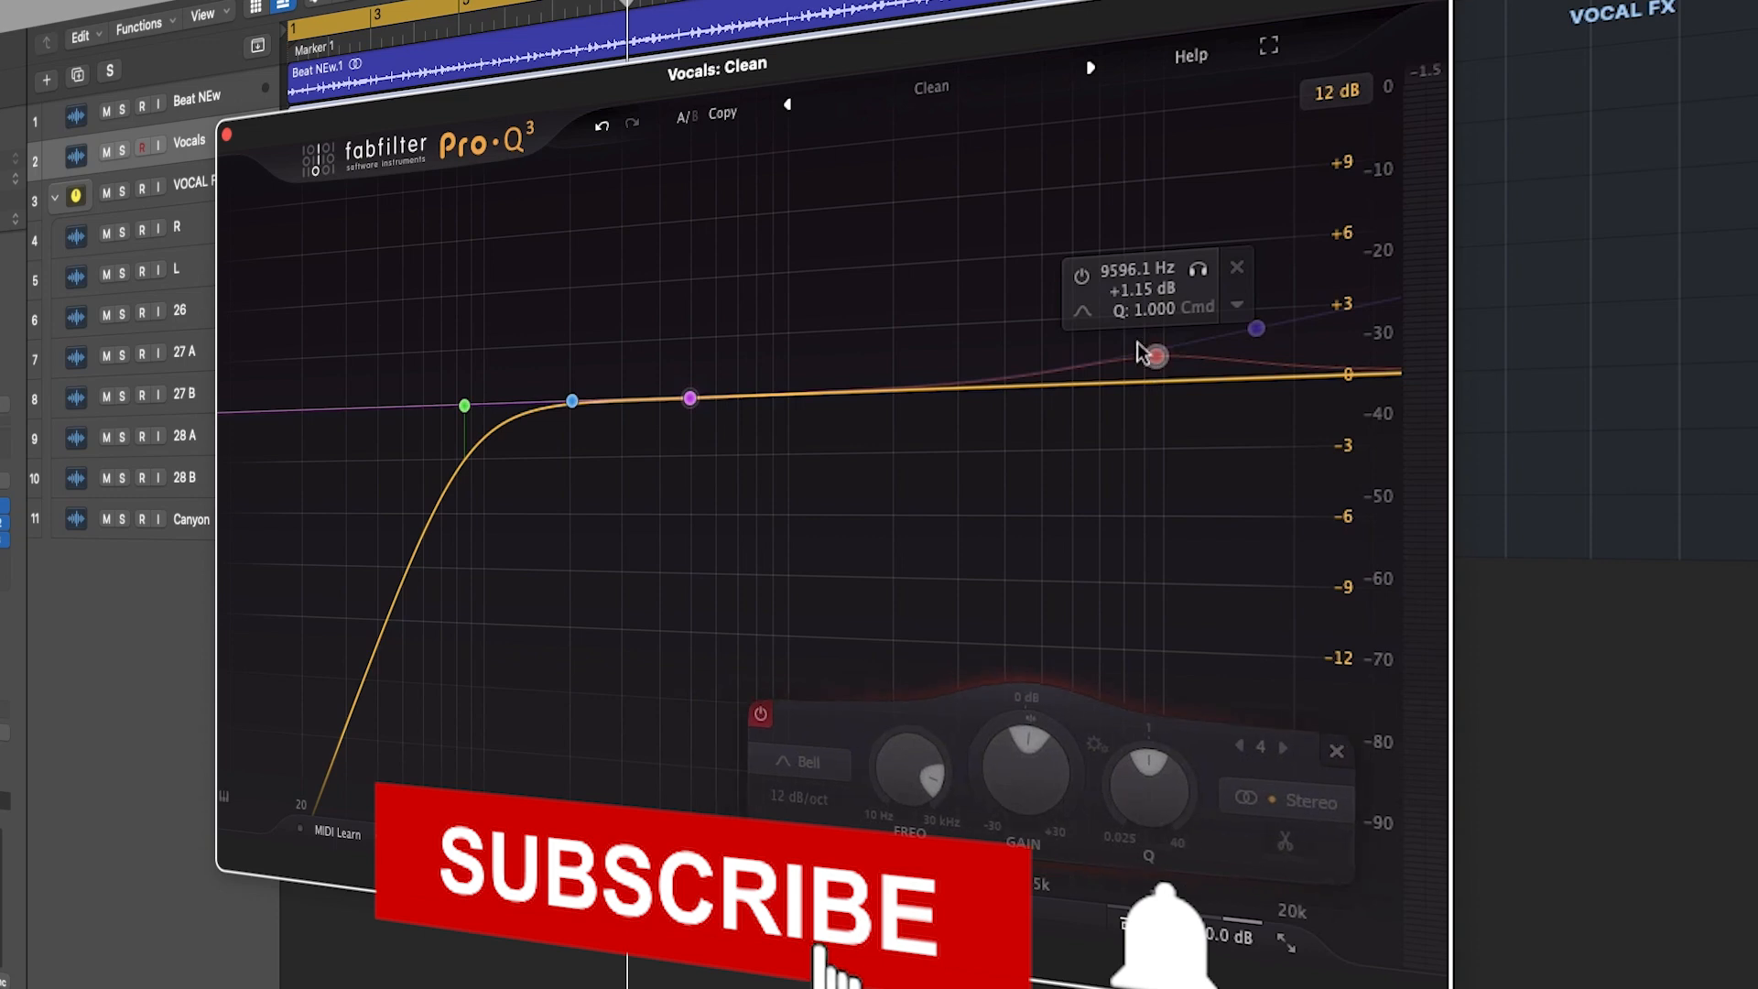
# Step: Enable the +1.15 dB bell at 9596.1 Hz and the 16523 Hz high shelf, setting the shelf's Q to 0.453
pyautogui.click(1081, 275)
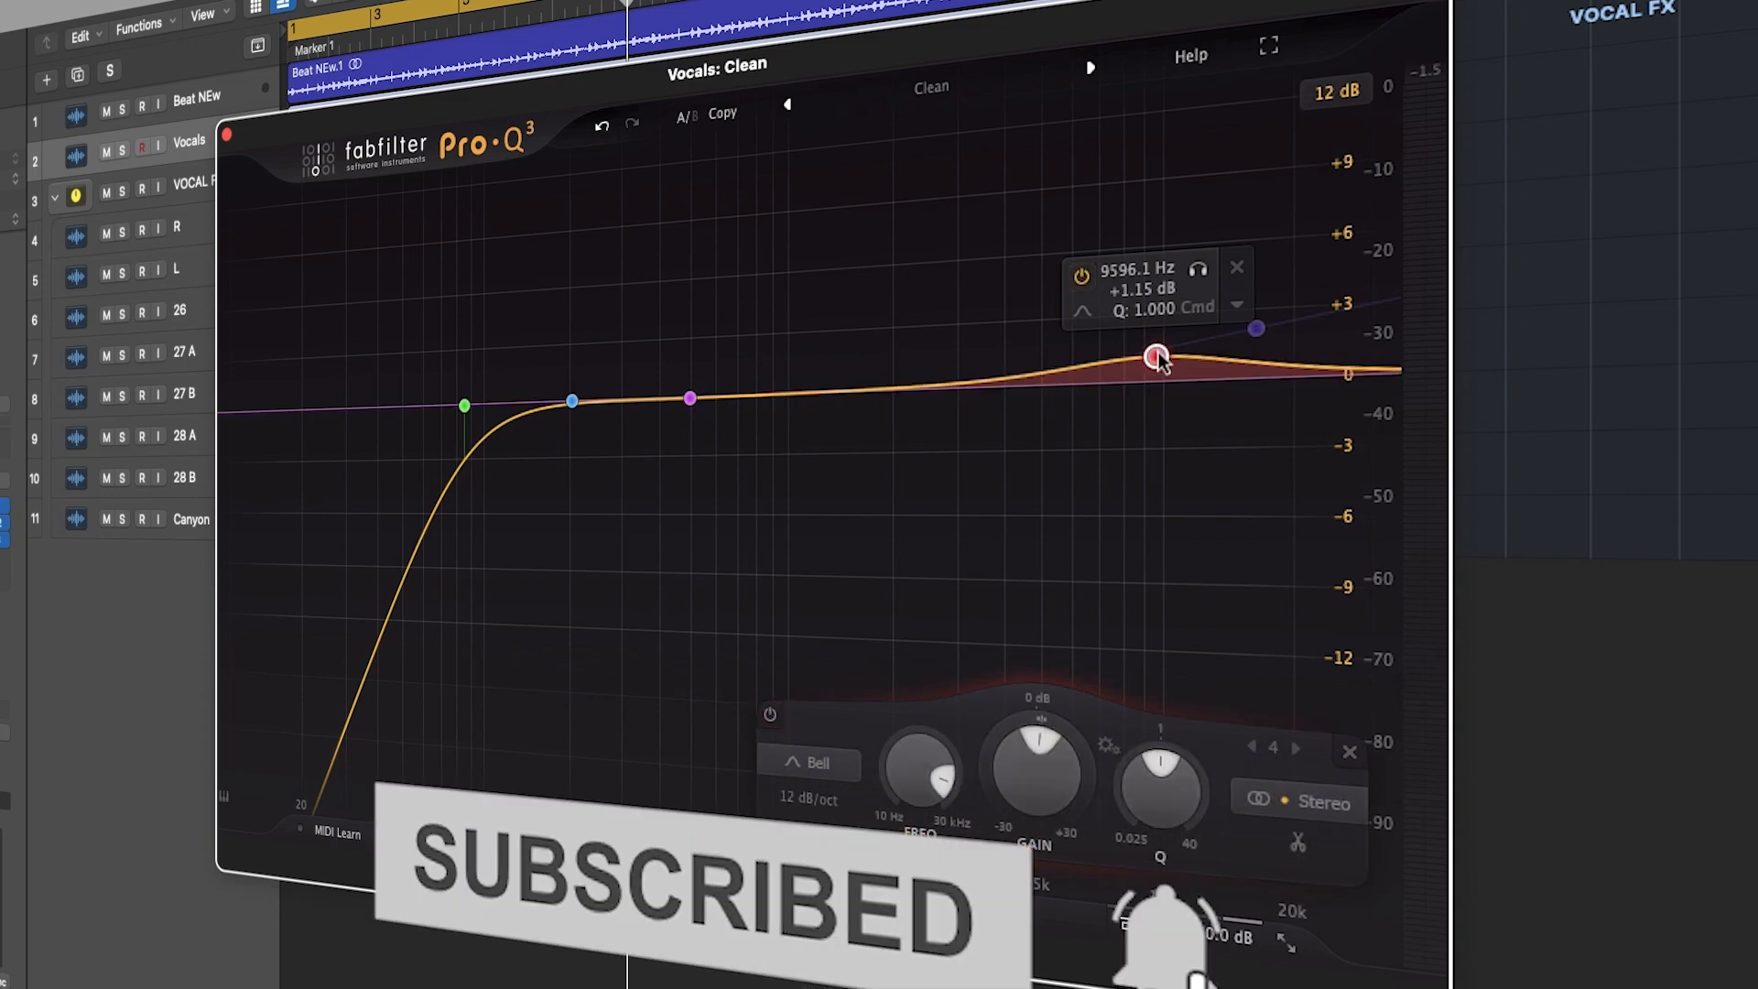
pyautogui.moveTo(1153, 359); pyautogui.dragTo(1148, 353)
pyautogui.moveTo(1249, 333)
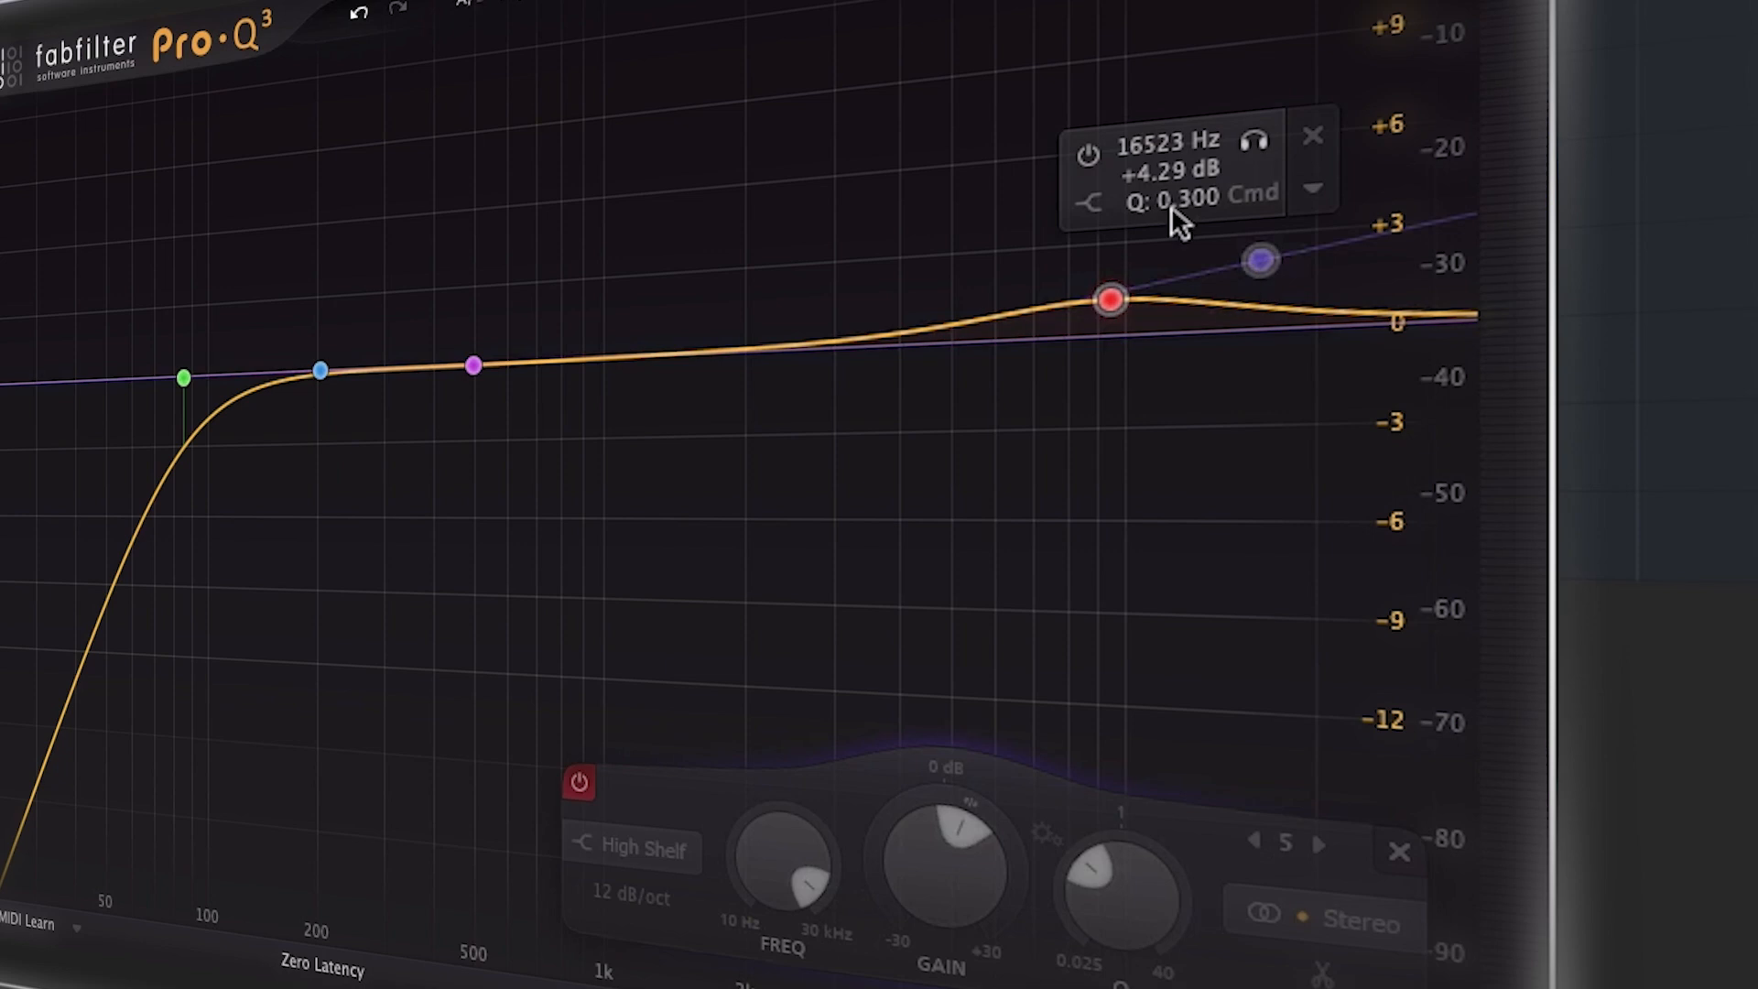
pyautogui.click(1088, 155)
pyautogui.scroll(-3, 1264, 275)
pyautogui.scroll(5, 1264, 275)
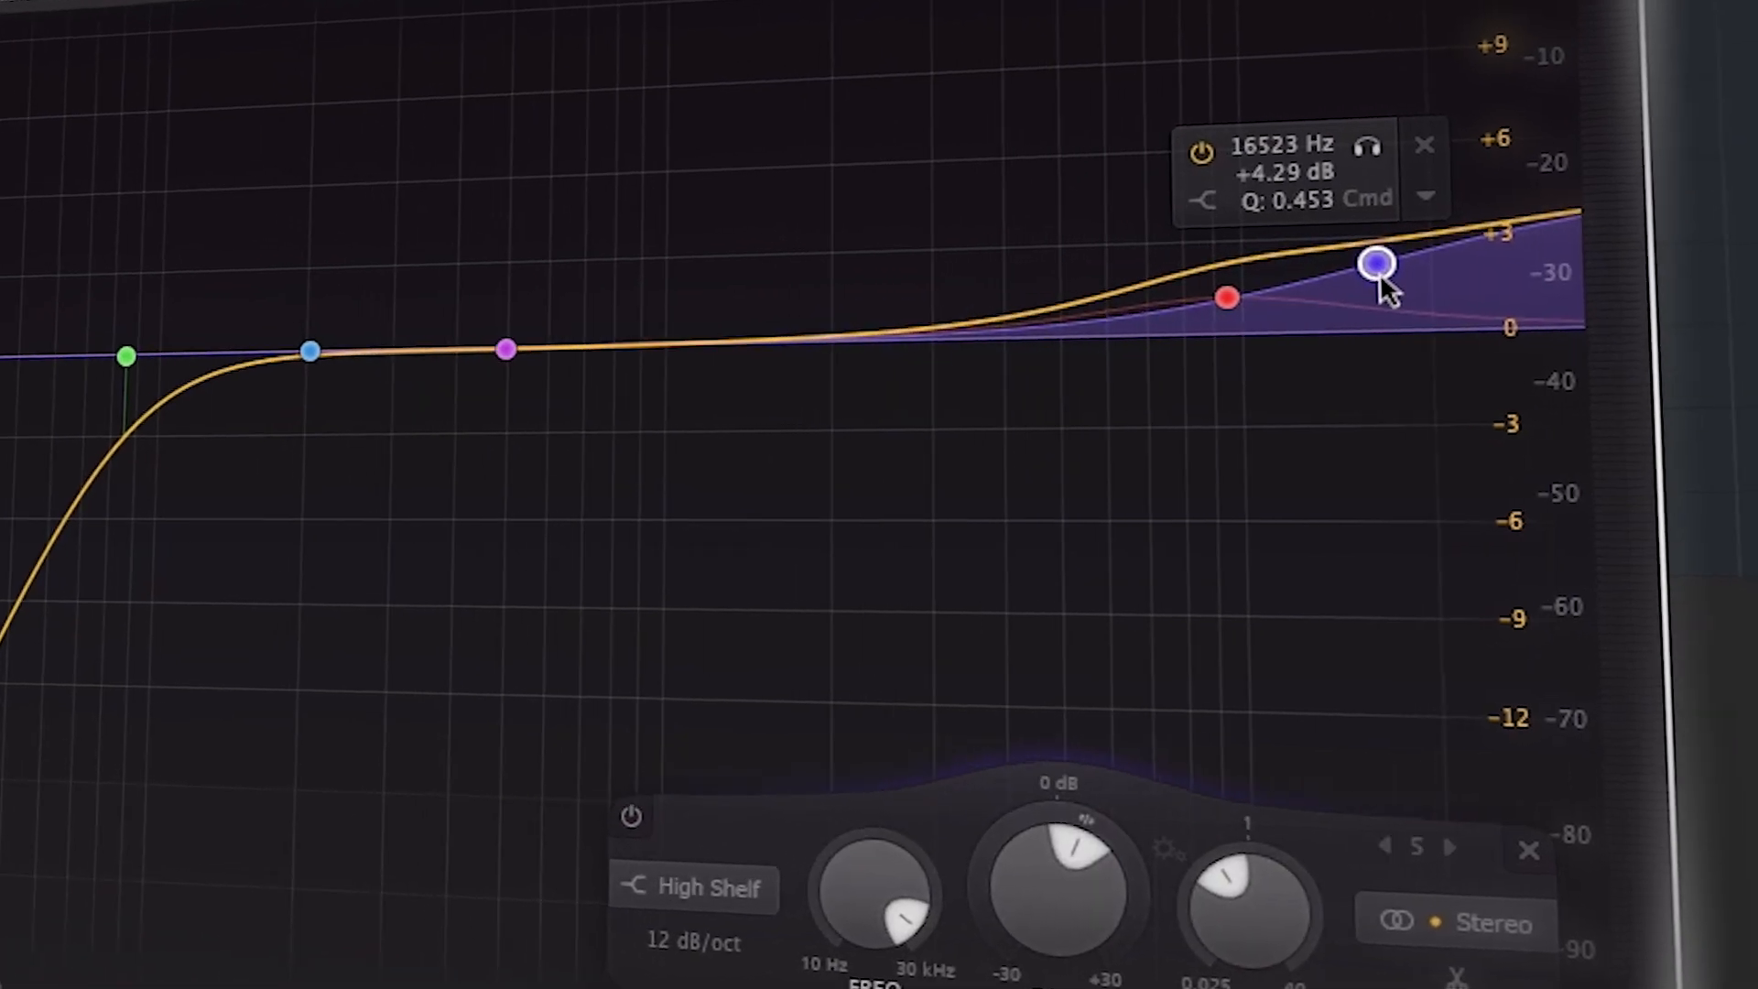
pyautogui.moveTo(1264, 271); pyautogui.dragTo(1268, 289)
pyautogui.moveTo(1408, 325); pyautogui.dragTo(1426, 340)
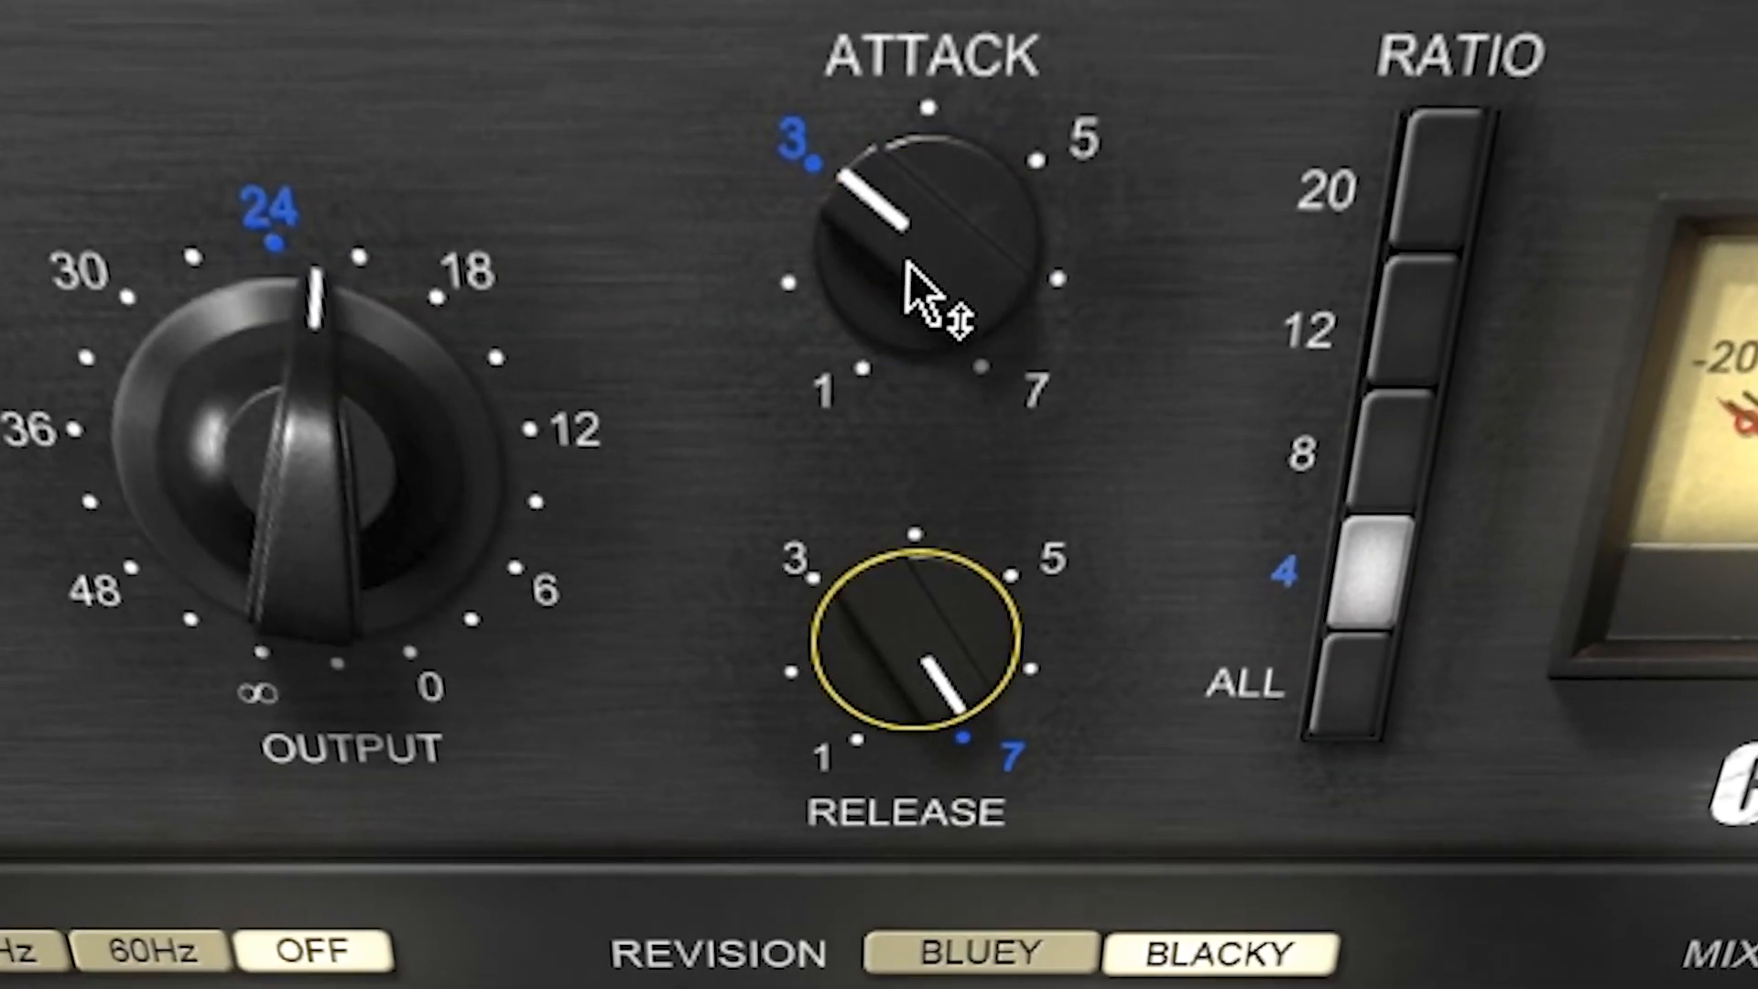
# Step: Try the CLA-76 attack at about 5 and at 7, and nudge the input level slightly
pyautogui.moveTo(924, 264)
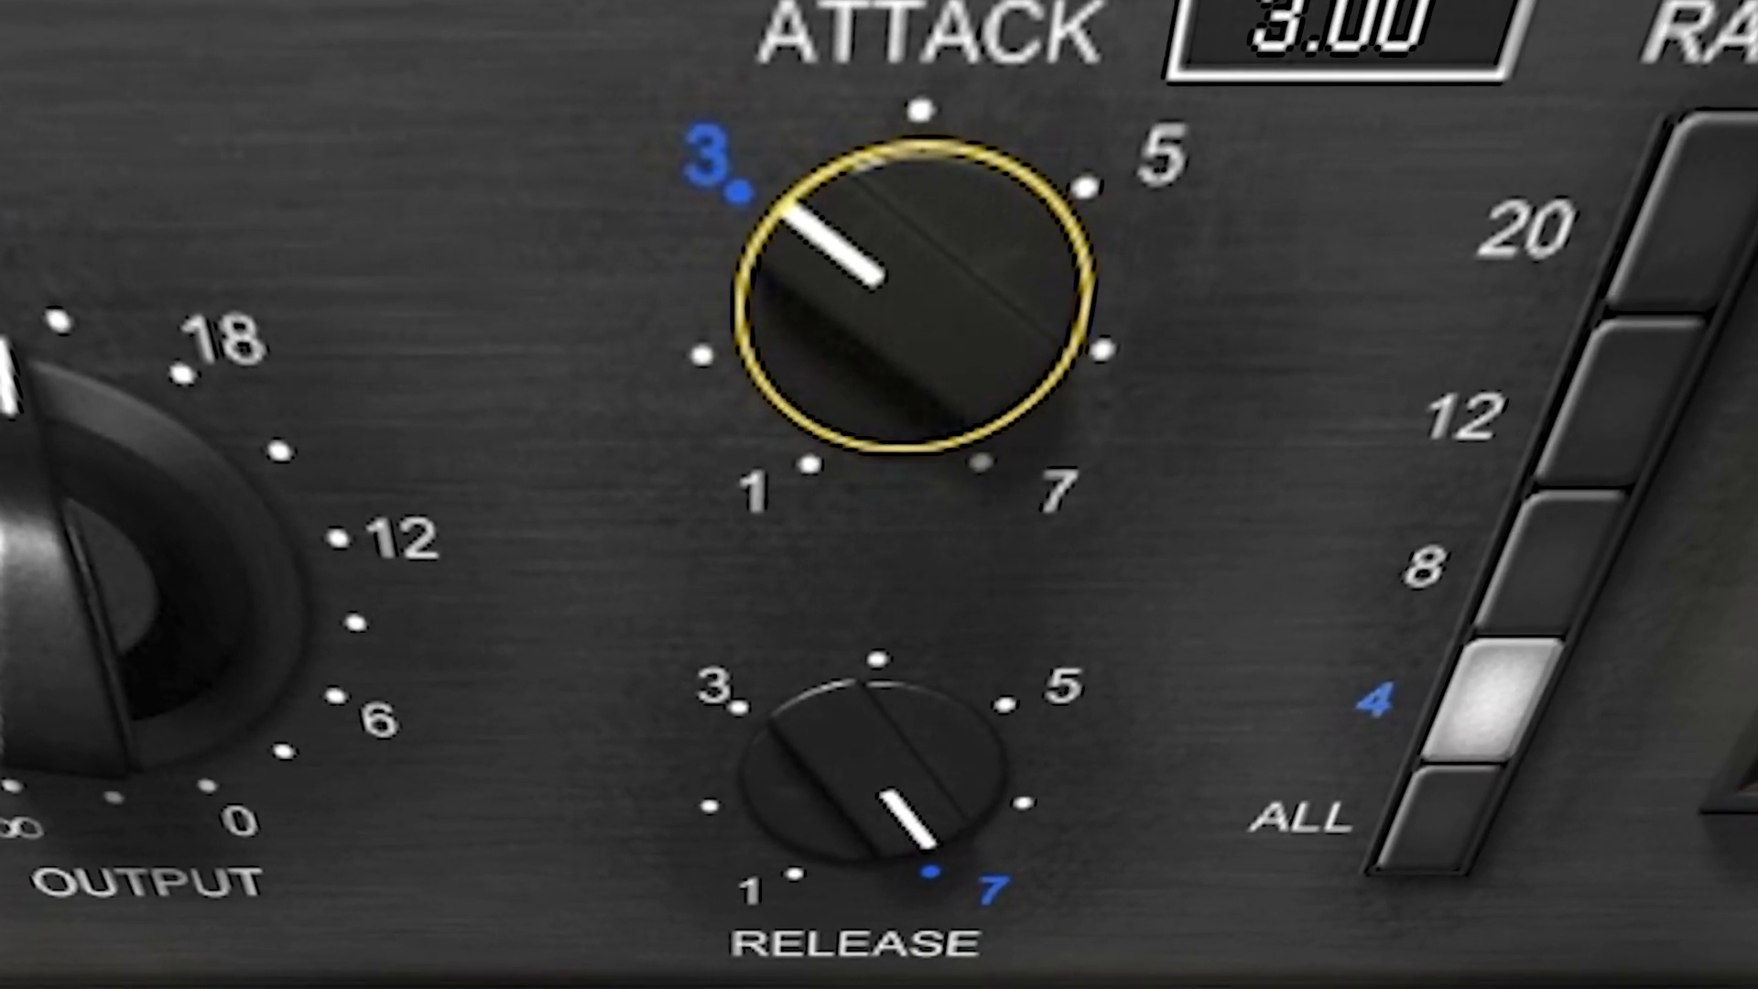
pyautogui.moveTo(916, 294); pyautogui.dragTo(916, 255)
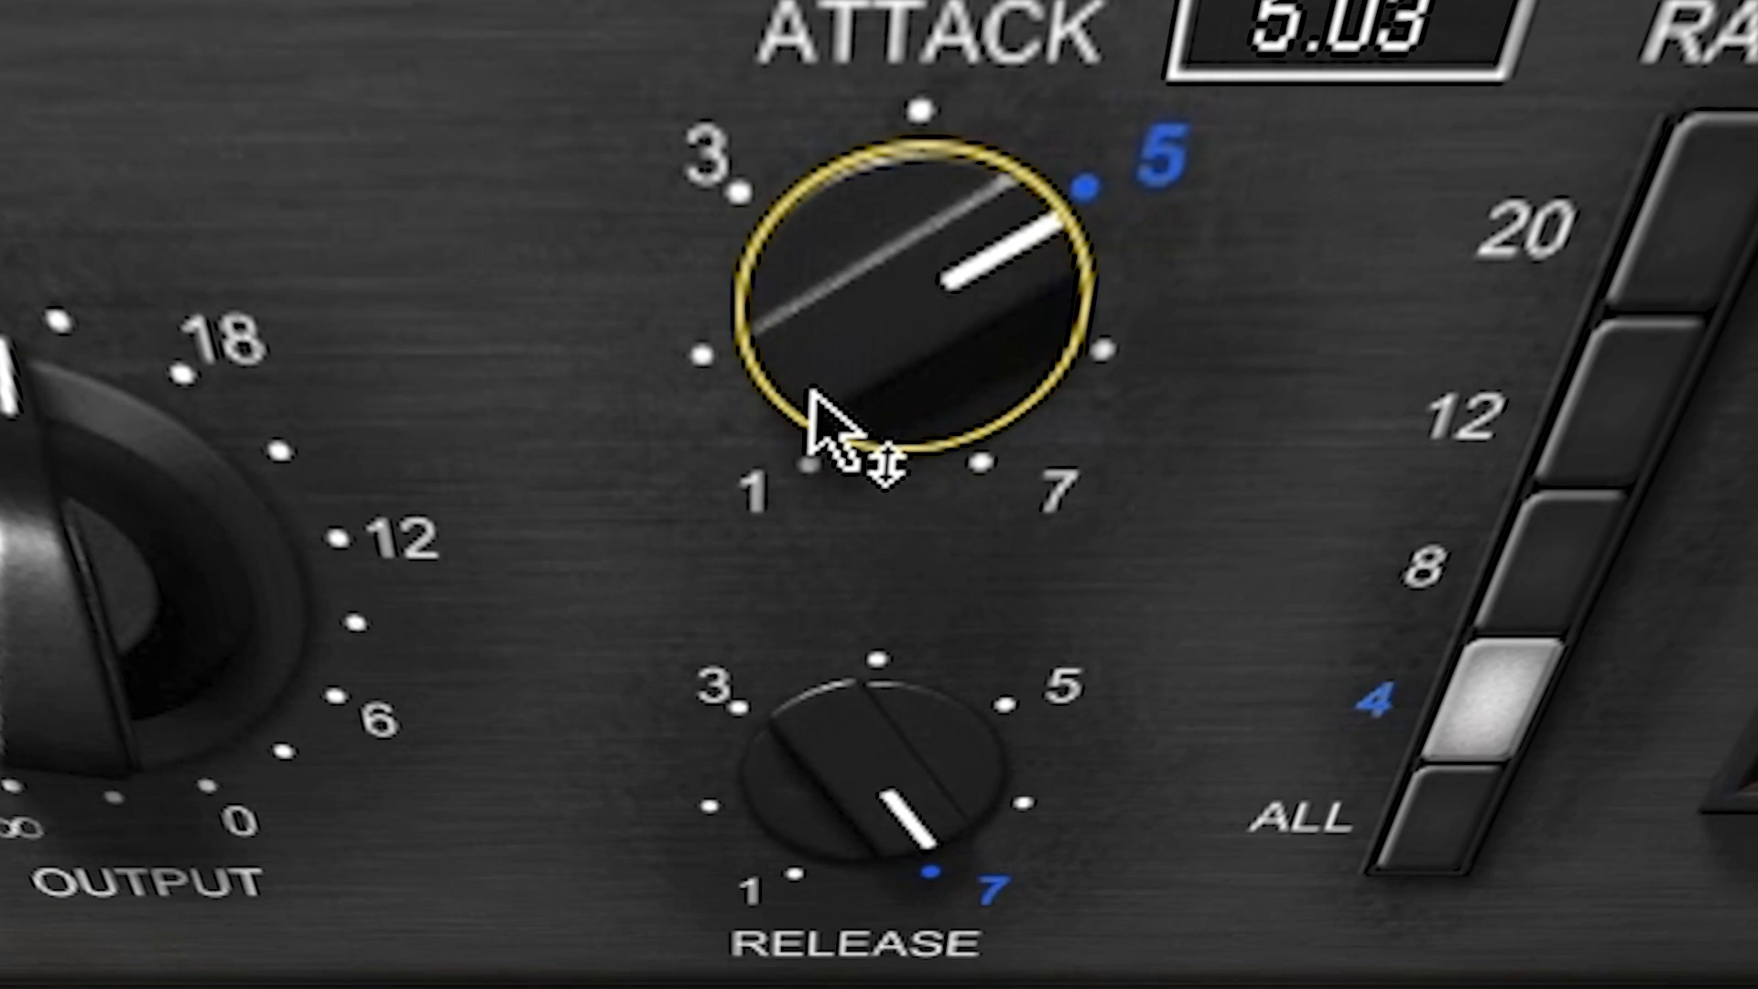
pyautogui.moveTo(847, 378); pyautogui.dragTo(847, 341)
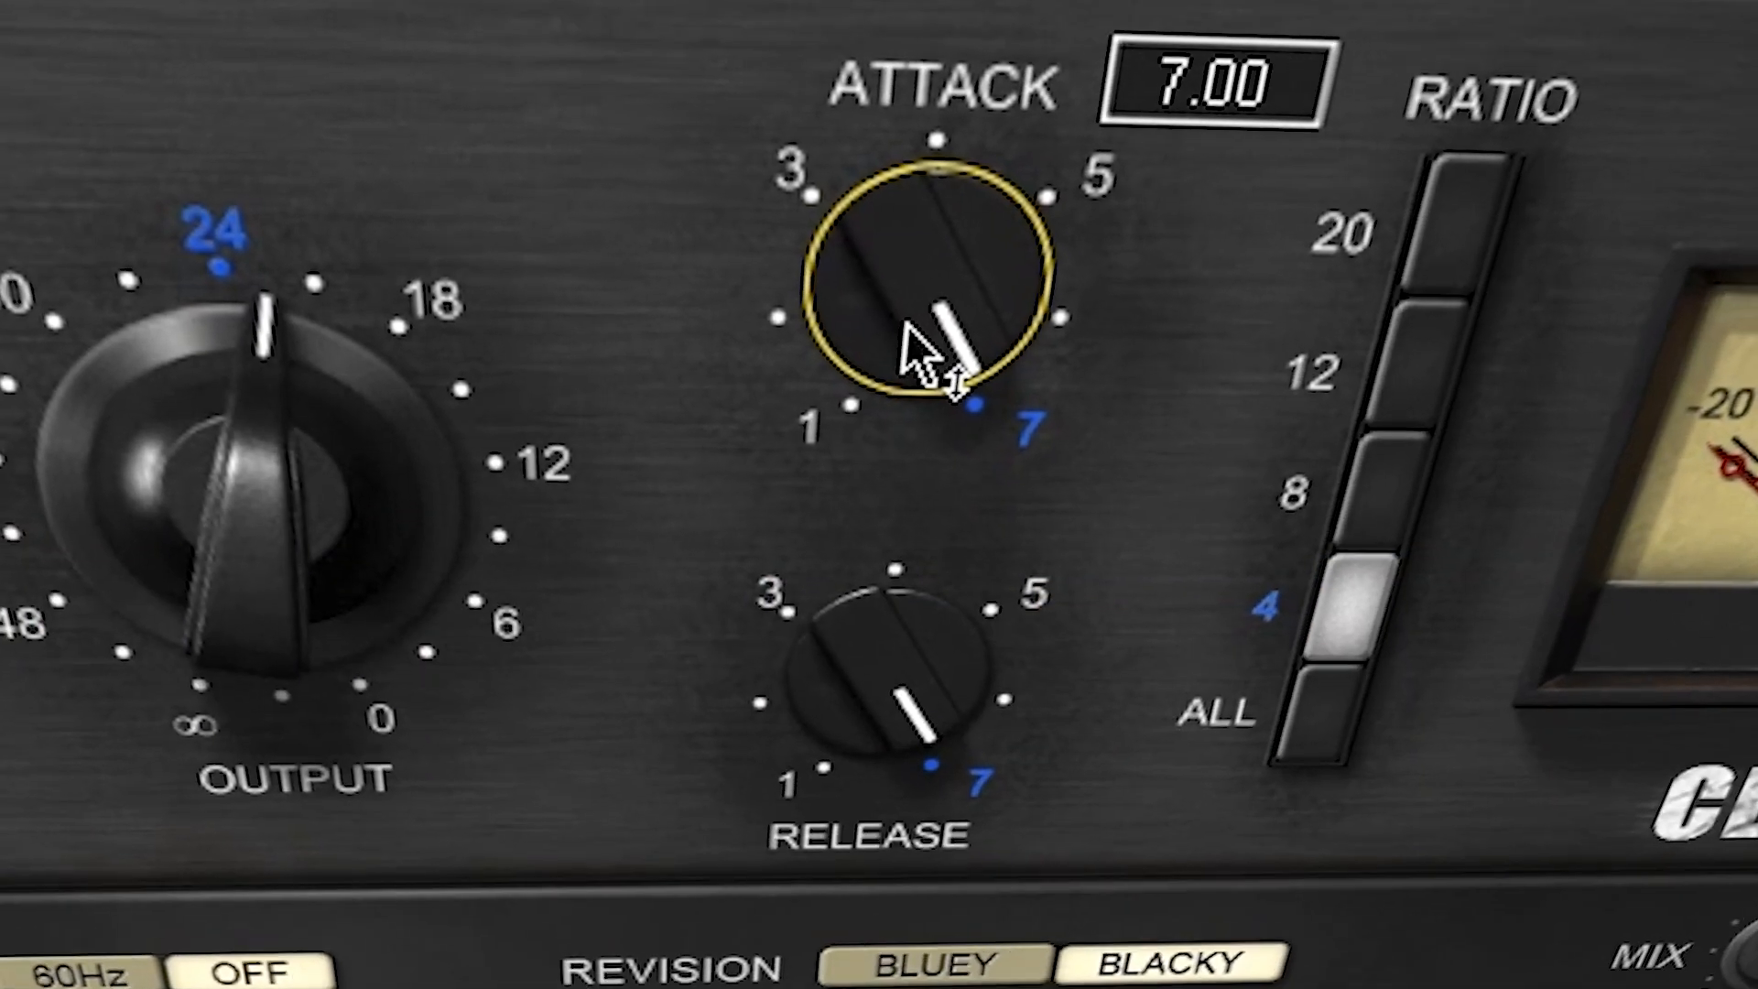
pyautogui.scroll(-3, 877, 316)
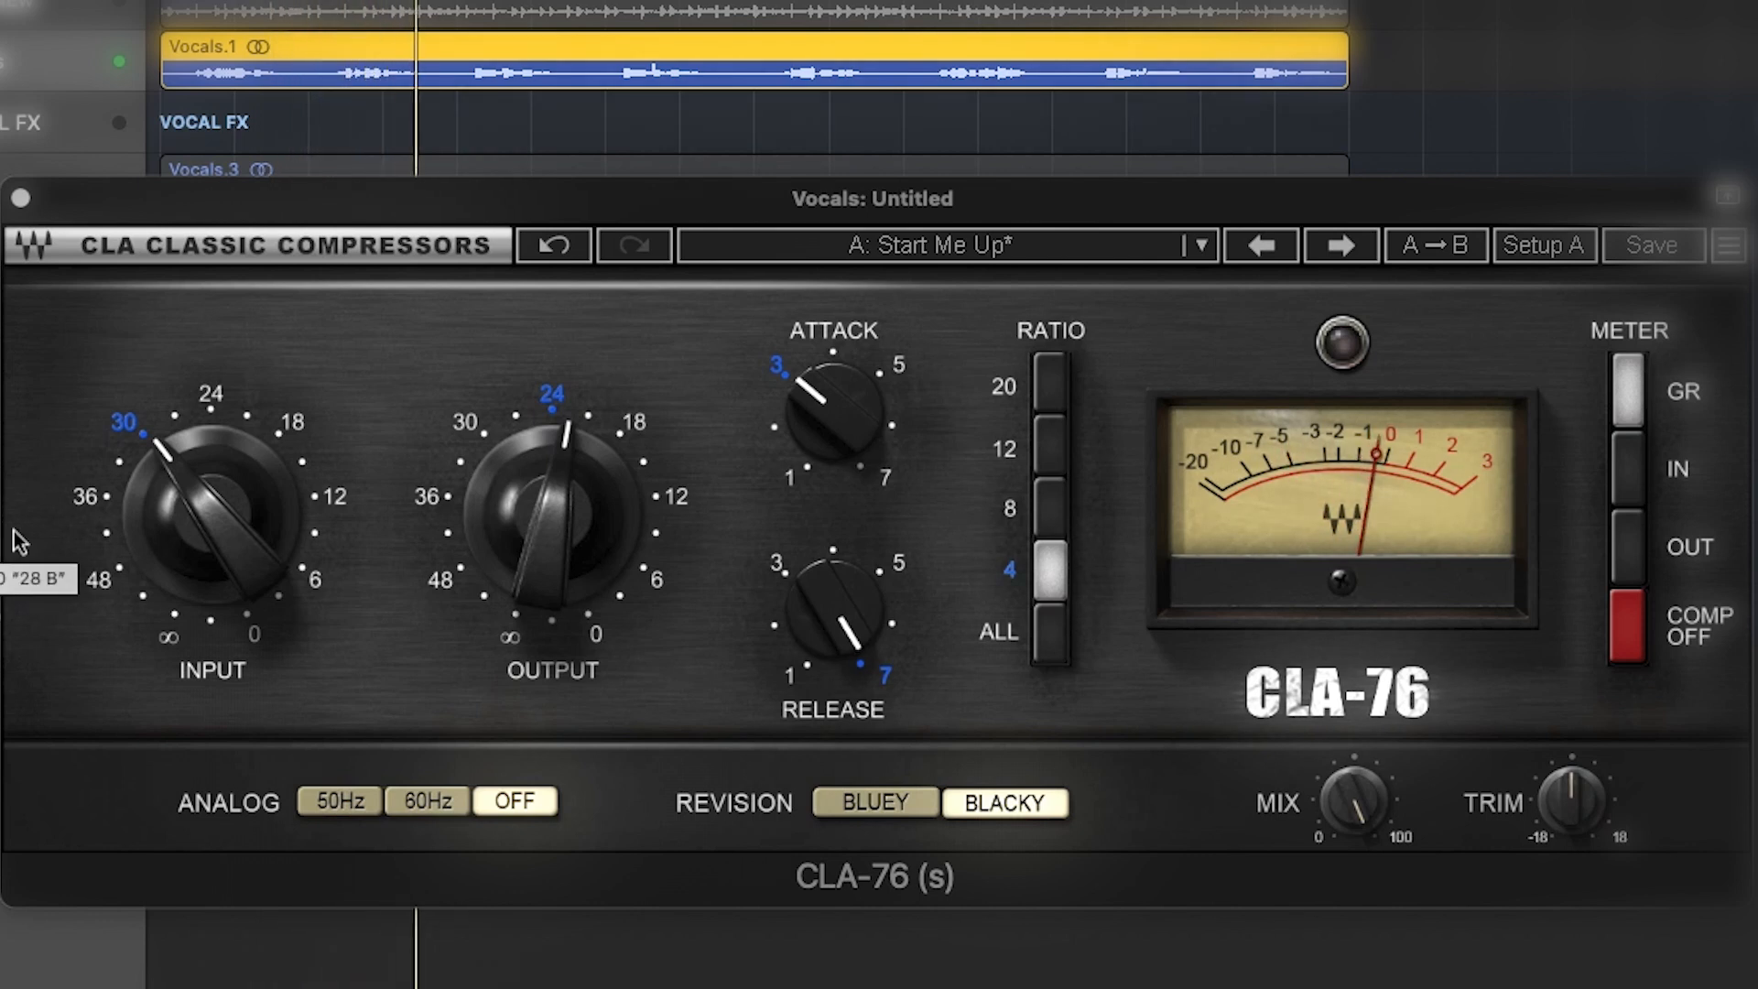
pyautogui.moveTo(193, 527); pyautogui.dragTo(192, 530)
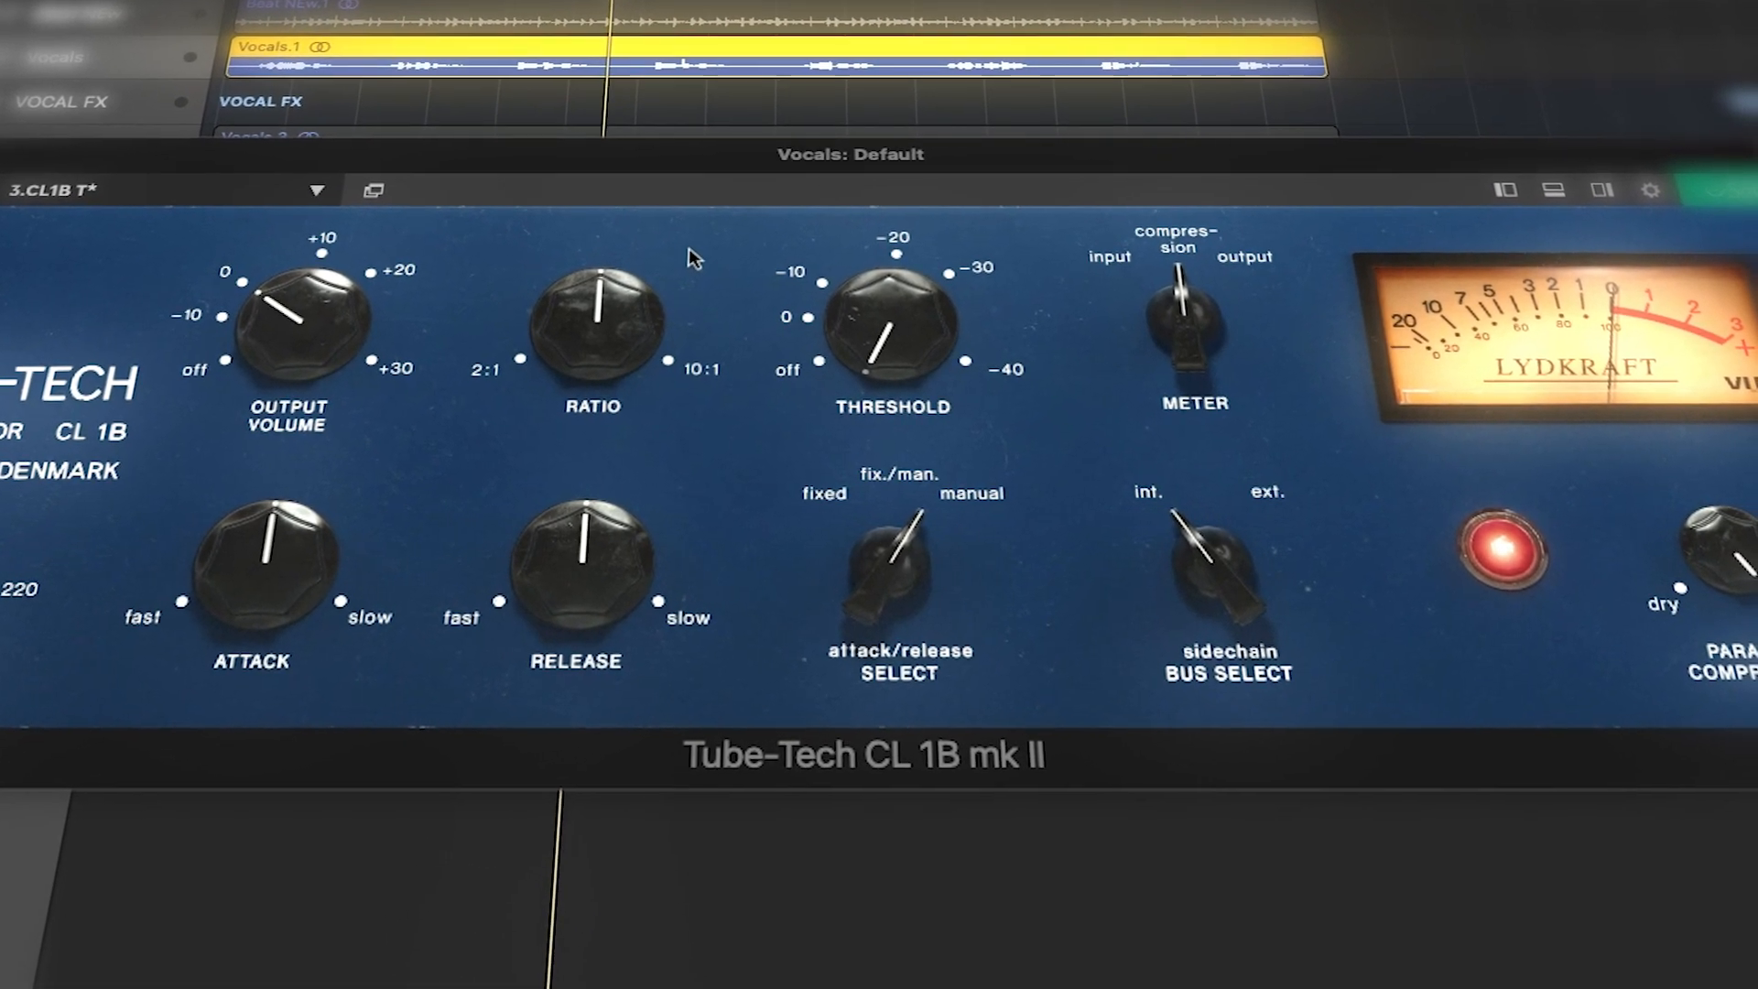
# Step: Try different Tube-Tech CL 1B ratio, release and output volume settings, with the threshold at -28.1 dB
pyautogui.moveTo(589, 334)
pyautogui.mouseDown()
pyautogui.moveTo(584, 245)
pyautogui.moveTo(581, 395)
pyautogui.moveTo(562, 411)
pyautogui.moveTo(566, 317)
pyautogui.mouseUp()
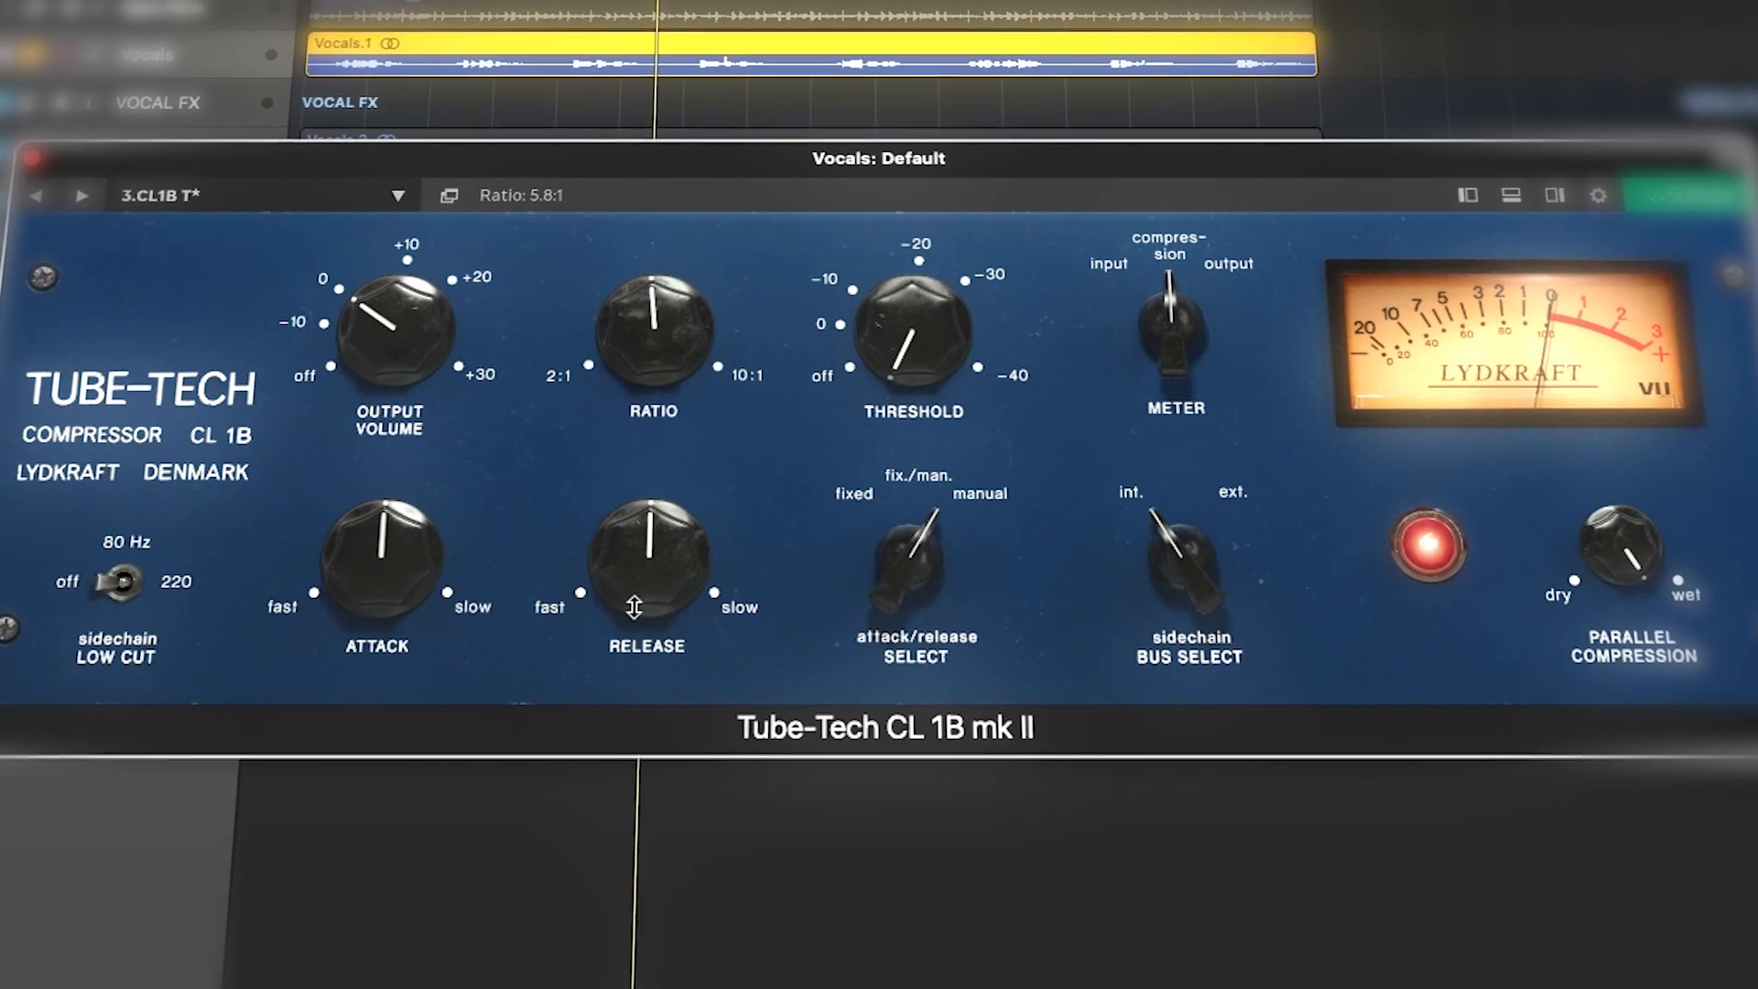
pyautogui.moveTo(633, 607); pyautogui.dragTo(659, 542)
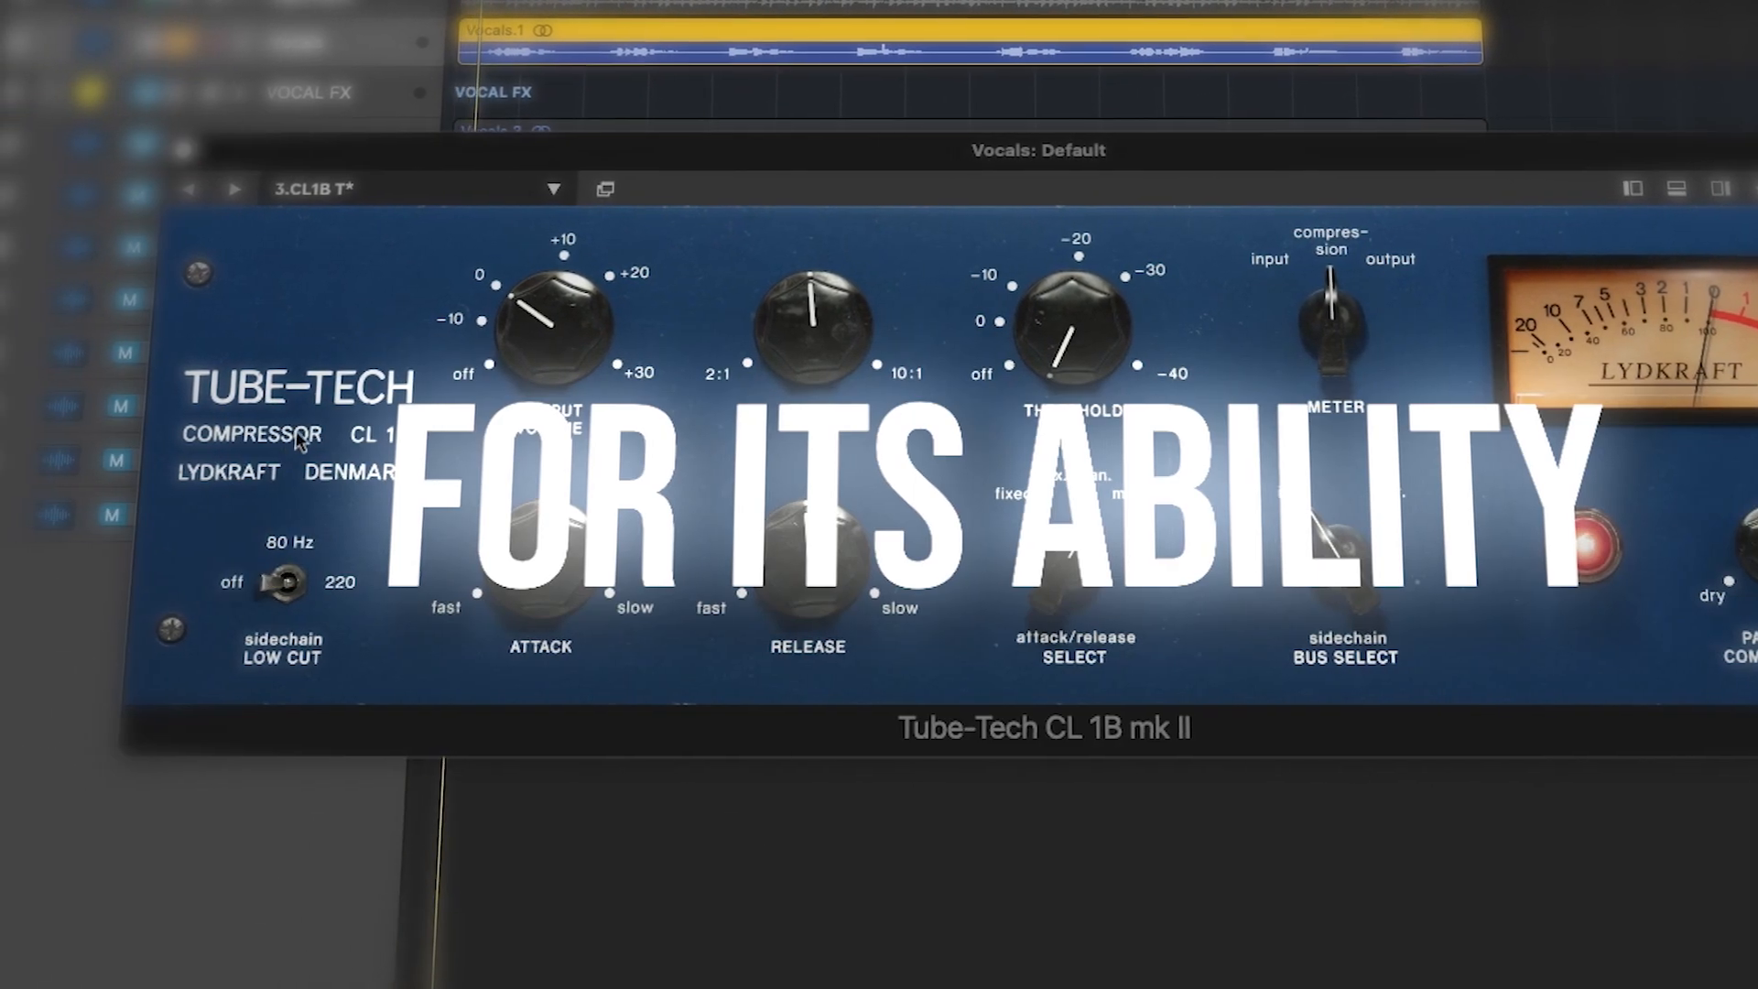
pyautogui.moveTo(541, 329); pyautogui.dragTo(540, 295)
pyautogui.moveTo(1116, 330); pyautogui.dragTo(1138, 98)
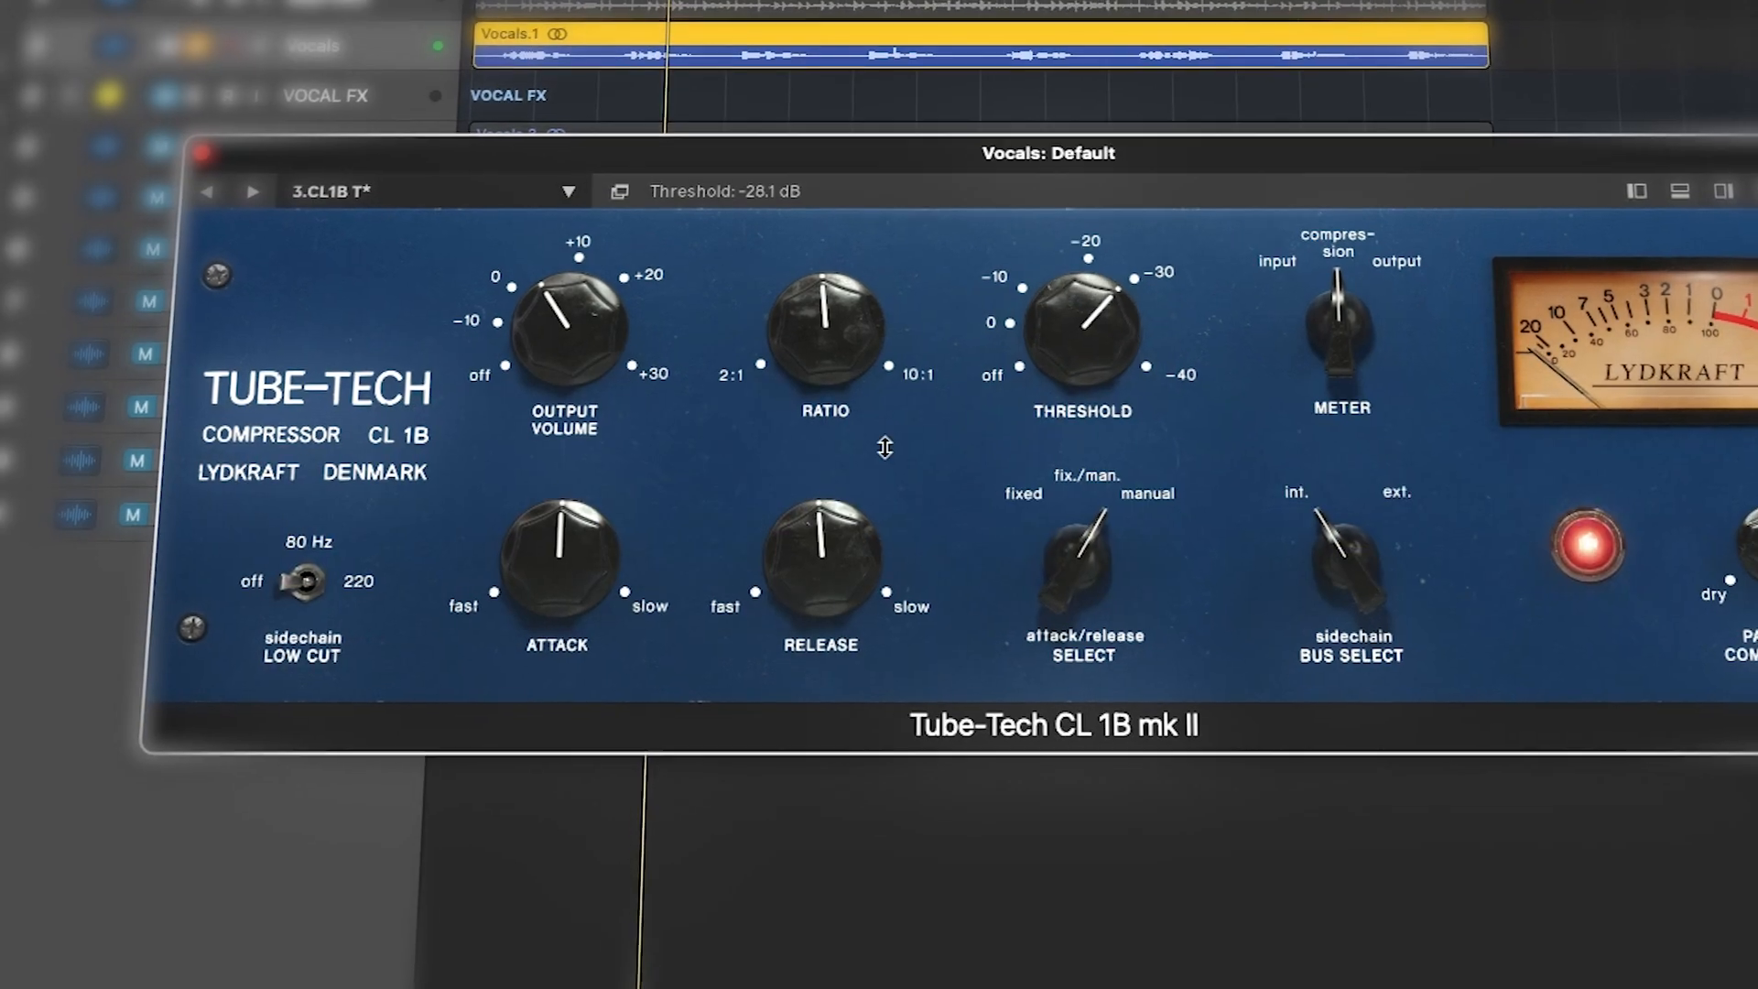
# Step: Reload the 3.CL1B T preset in the Tube-Tech CL 1B mk II compressor on the Vocals track
pyautogui.click(446, 189)
pyautogui.moveTo(446, 226)
pyautogui.moveTo(733, 301)
pyautogui.click(877, 330)
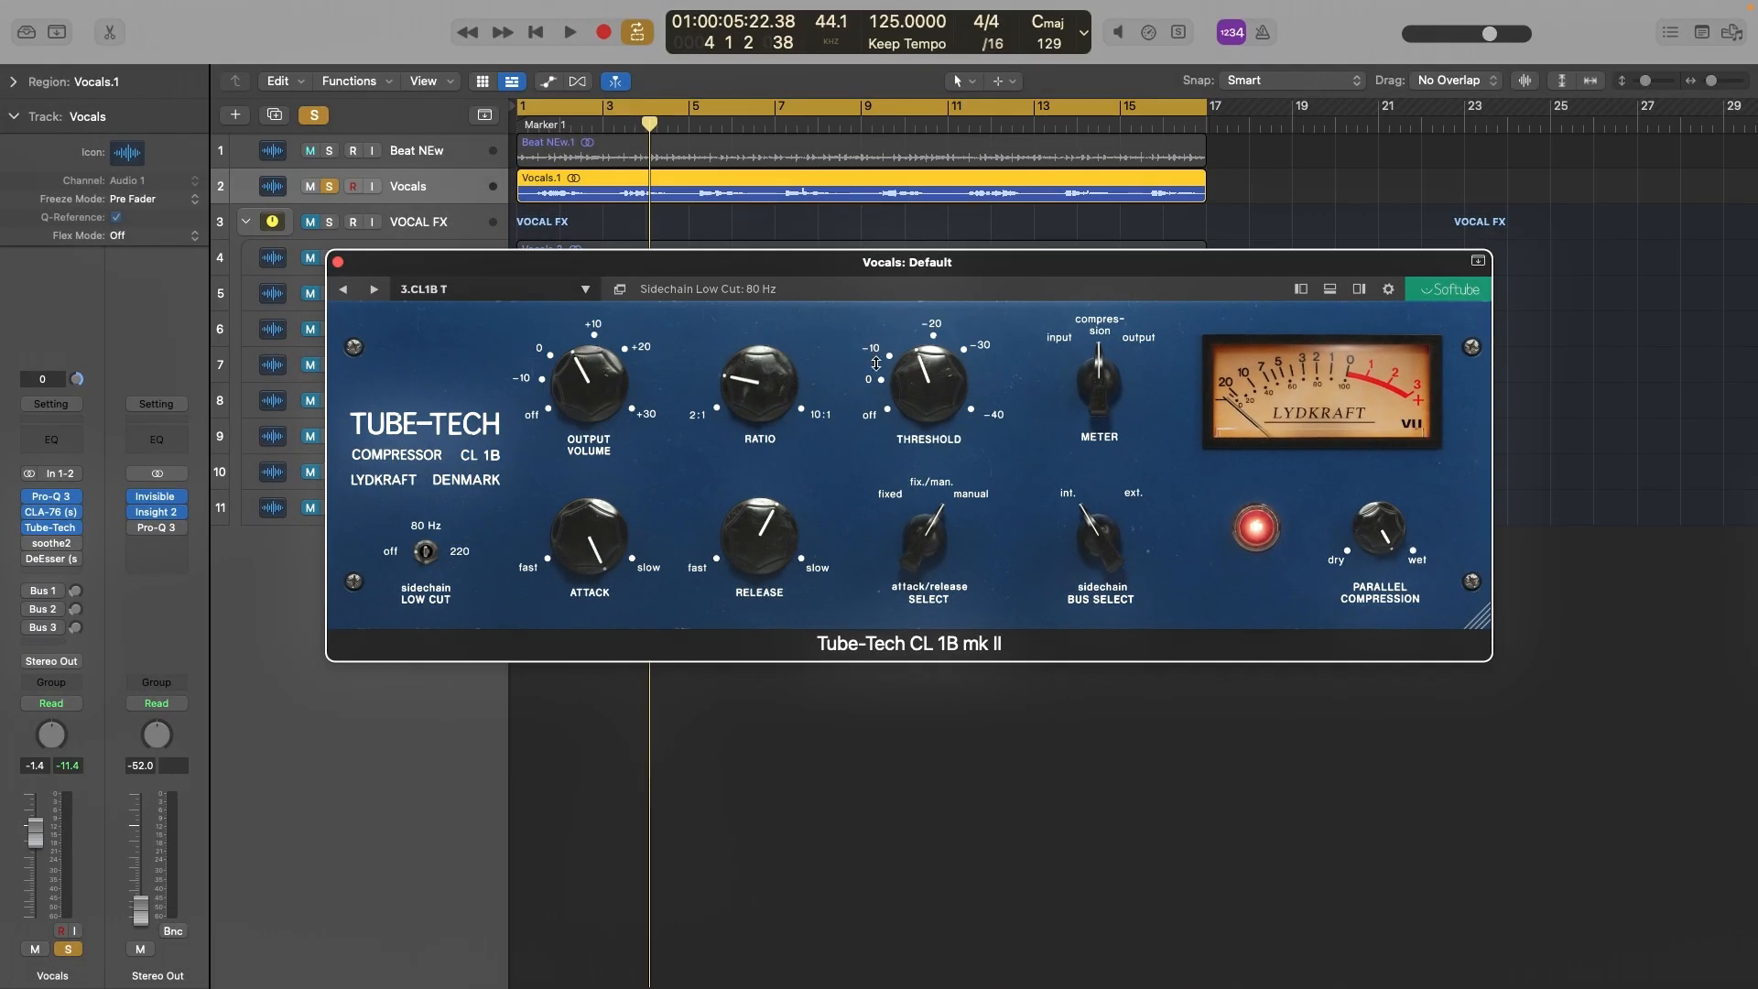
pyautogui.click(737, 385)
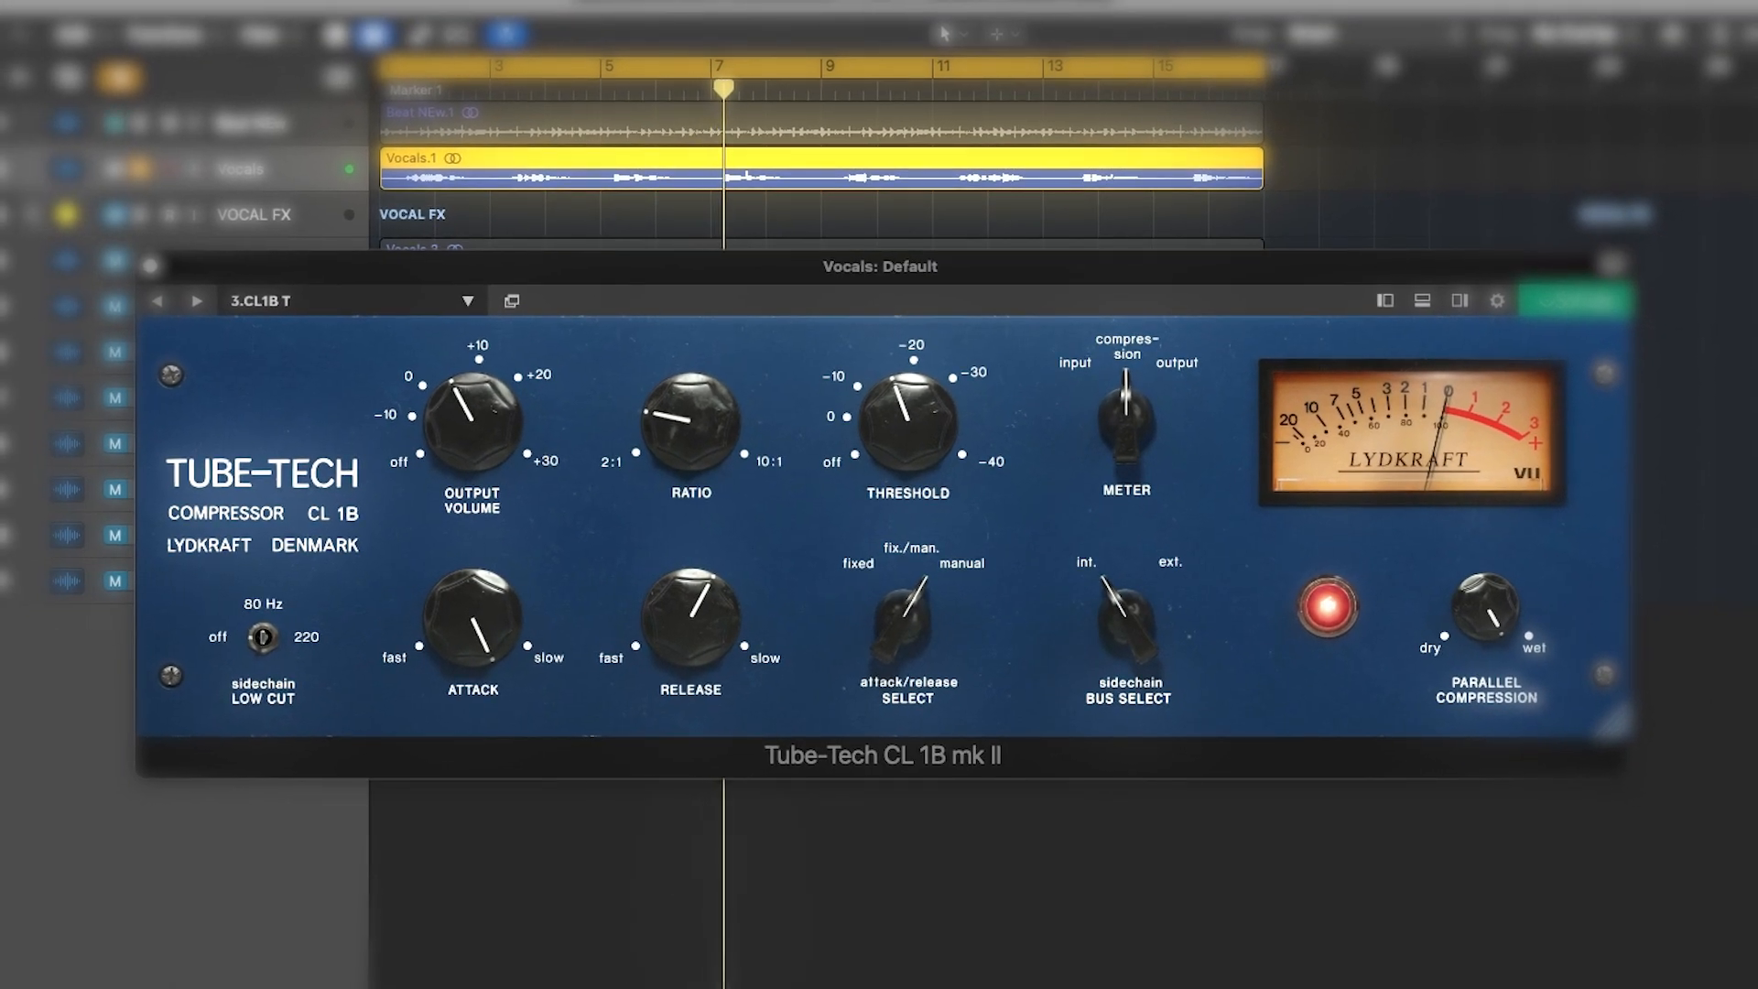
pyautogui.click(111, 88)
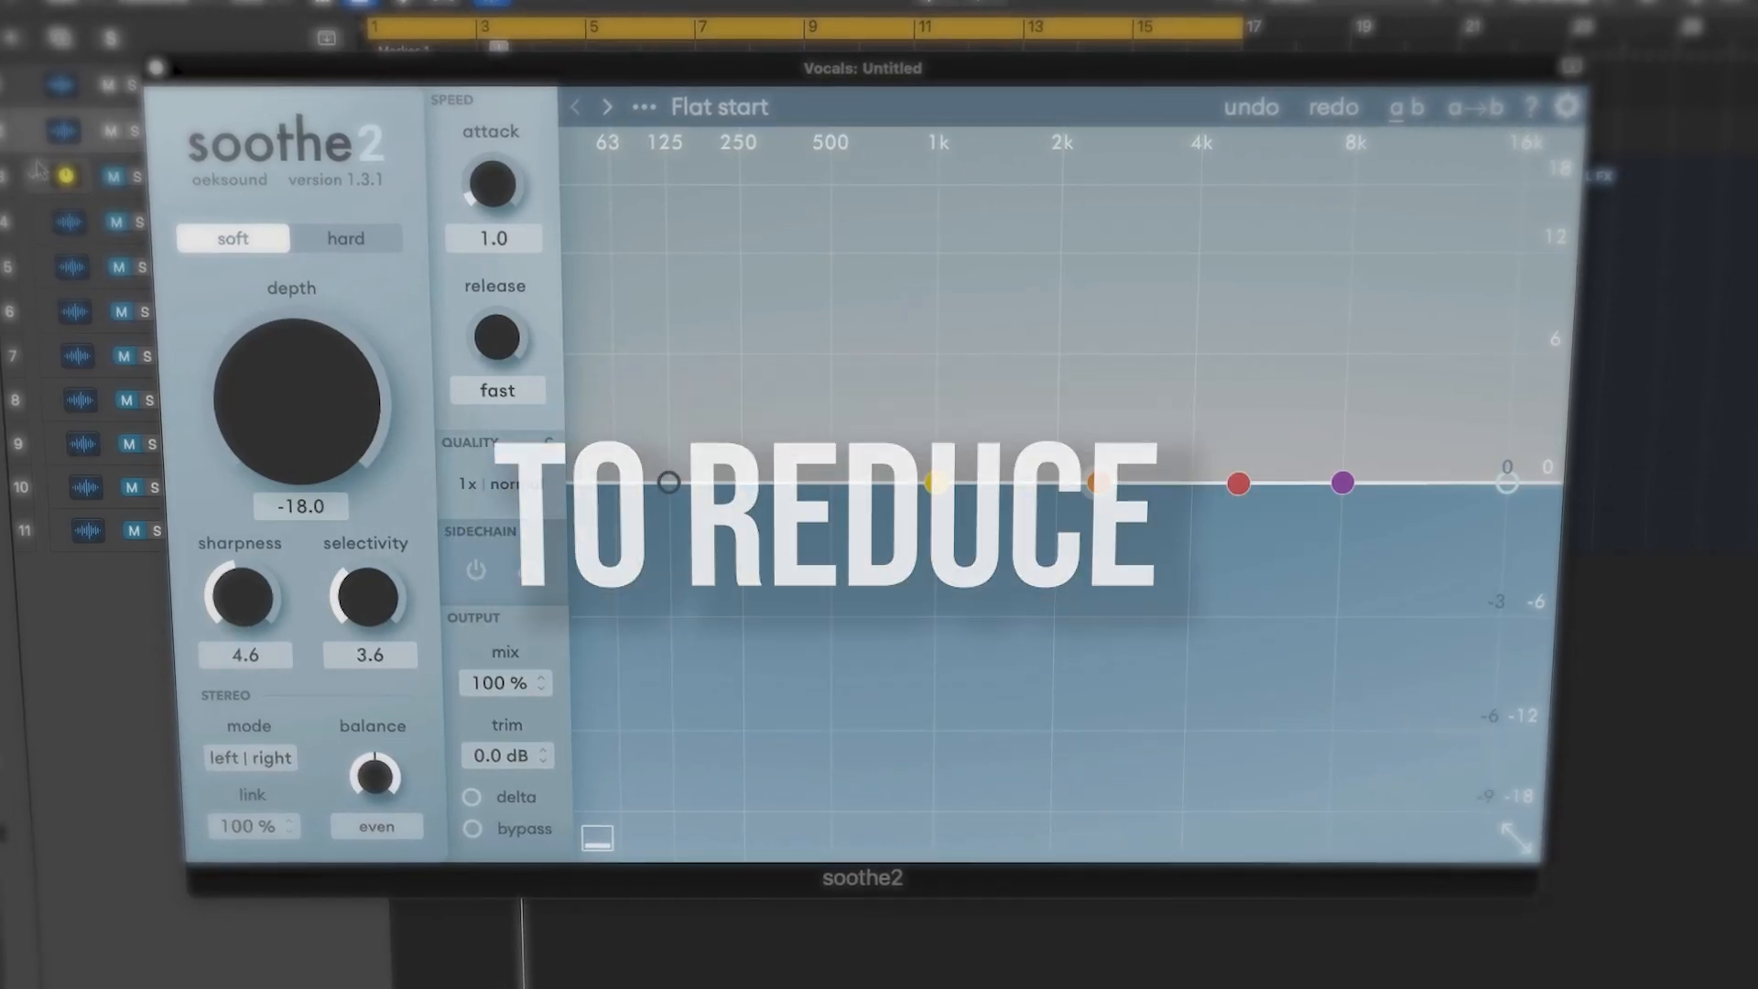
# Step: Try a different depth in soothe2's Flat start preset and undo the last change
pyautogui.moveTo(340, 424); pyautogui.dragTo(325, 261)
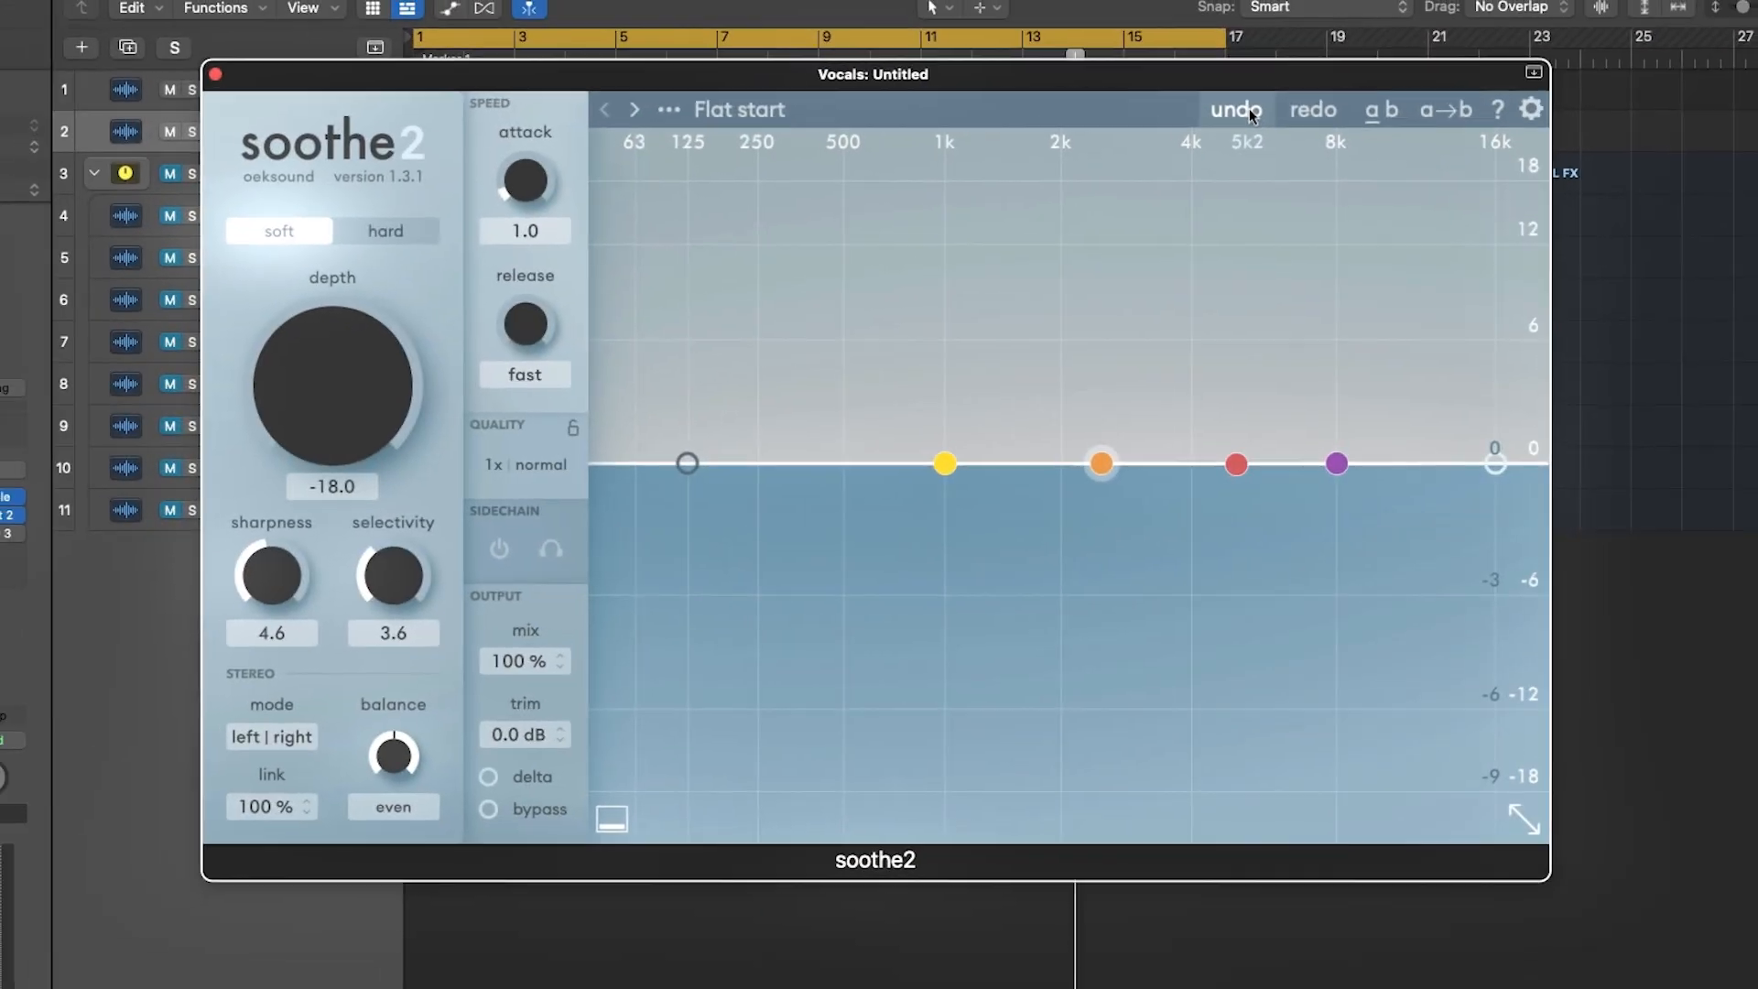
pyautogui.click(1236, 110)
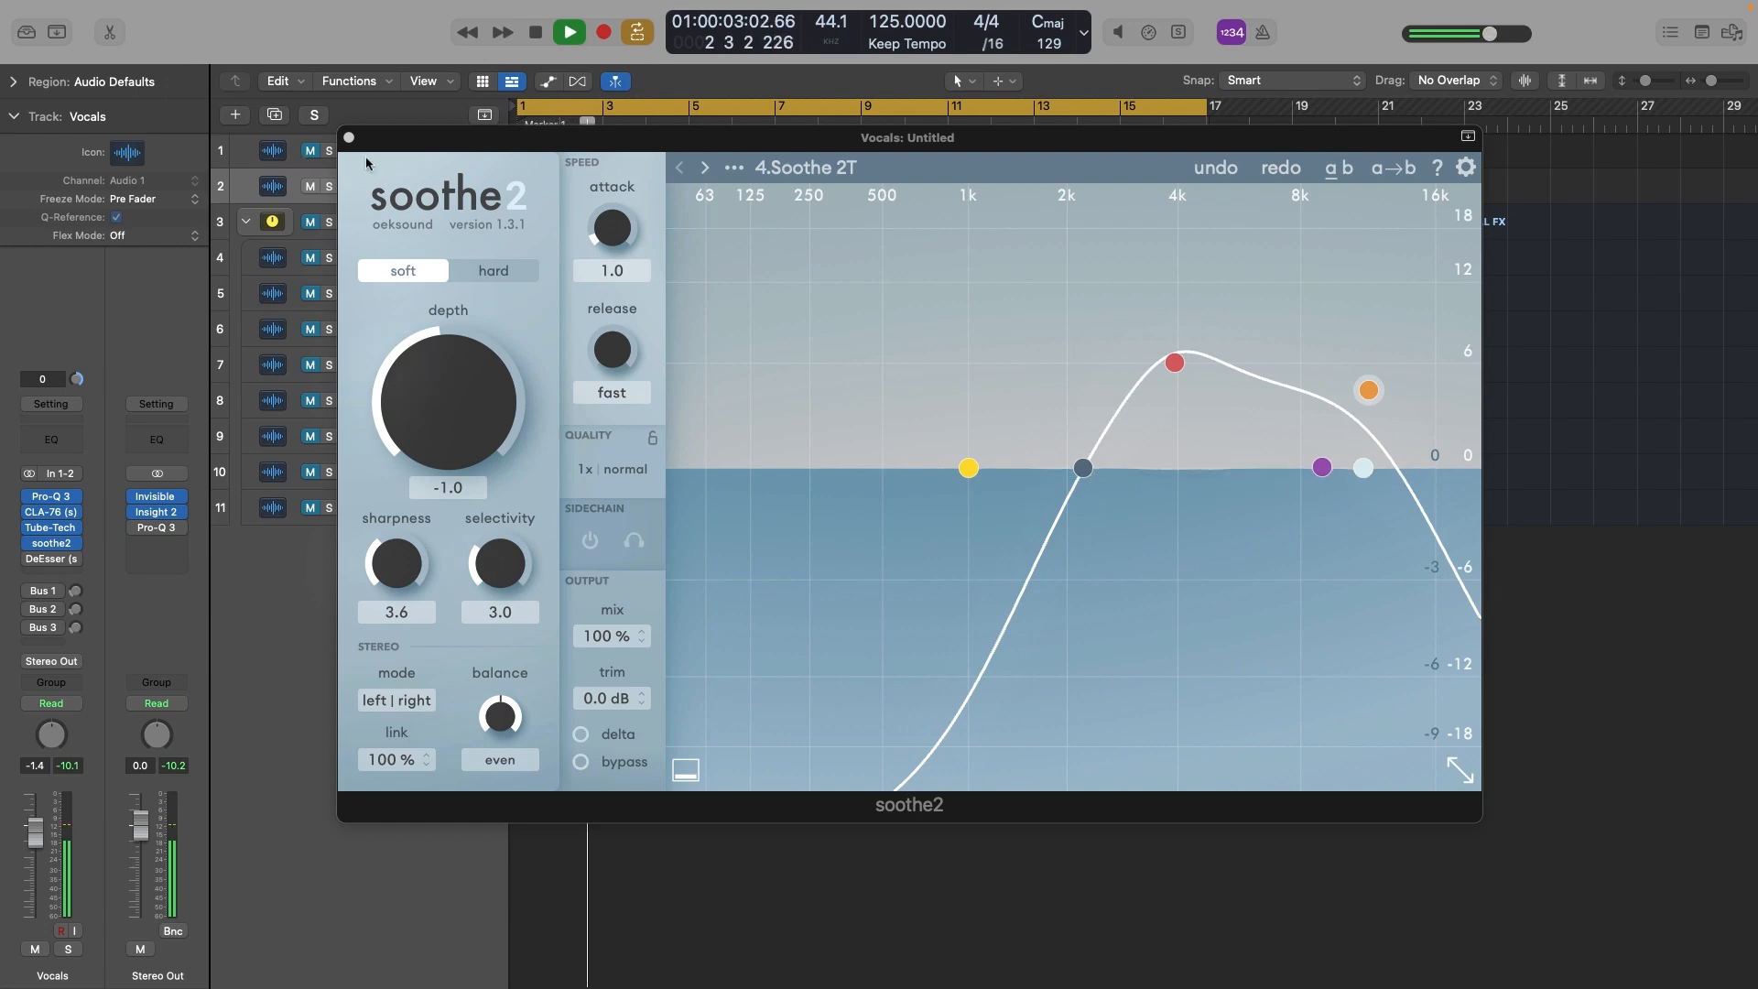
# Step: Examine the raised curve nodes near 4 kHz and above 8 kHz in soothe2's 4.Soothe 2T preset
pyautogui.click(1178, 366)
pyautogui.click(1366, 392)
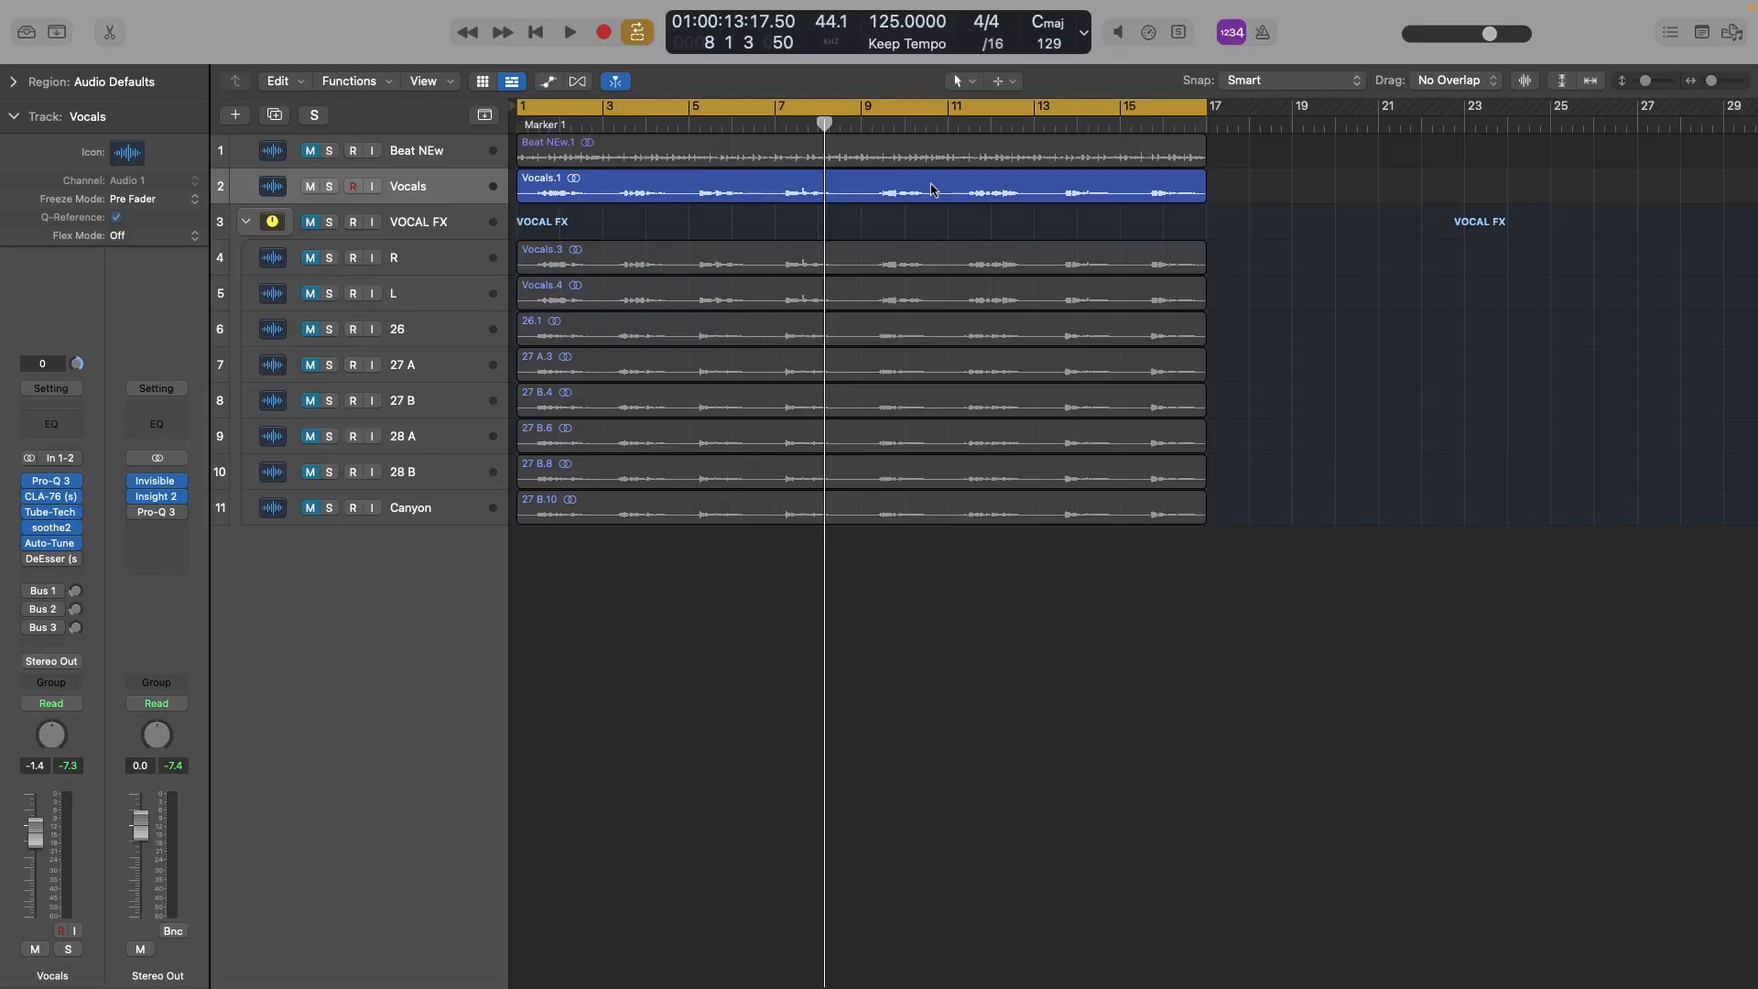
# Step: Try retune speeds of 20 and 358 in Auto-Tune Artist on the Vocals track, settle on 19 and close the plugin
pyautogui.click(49, 543)
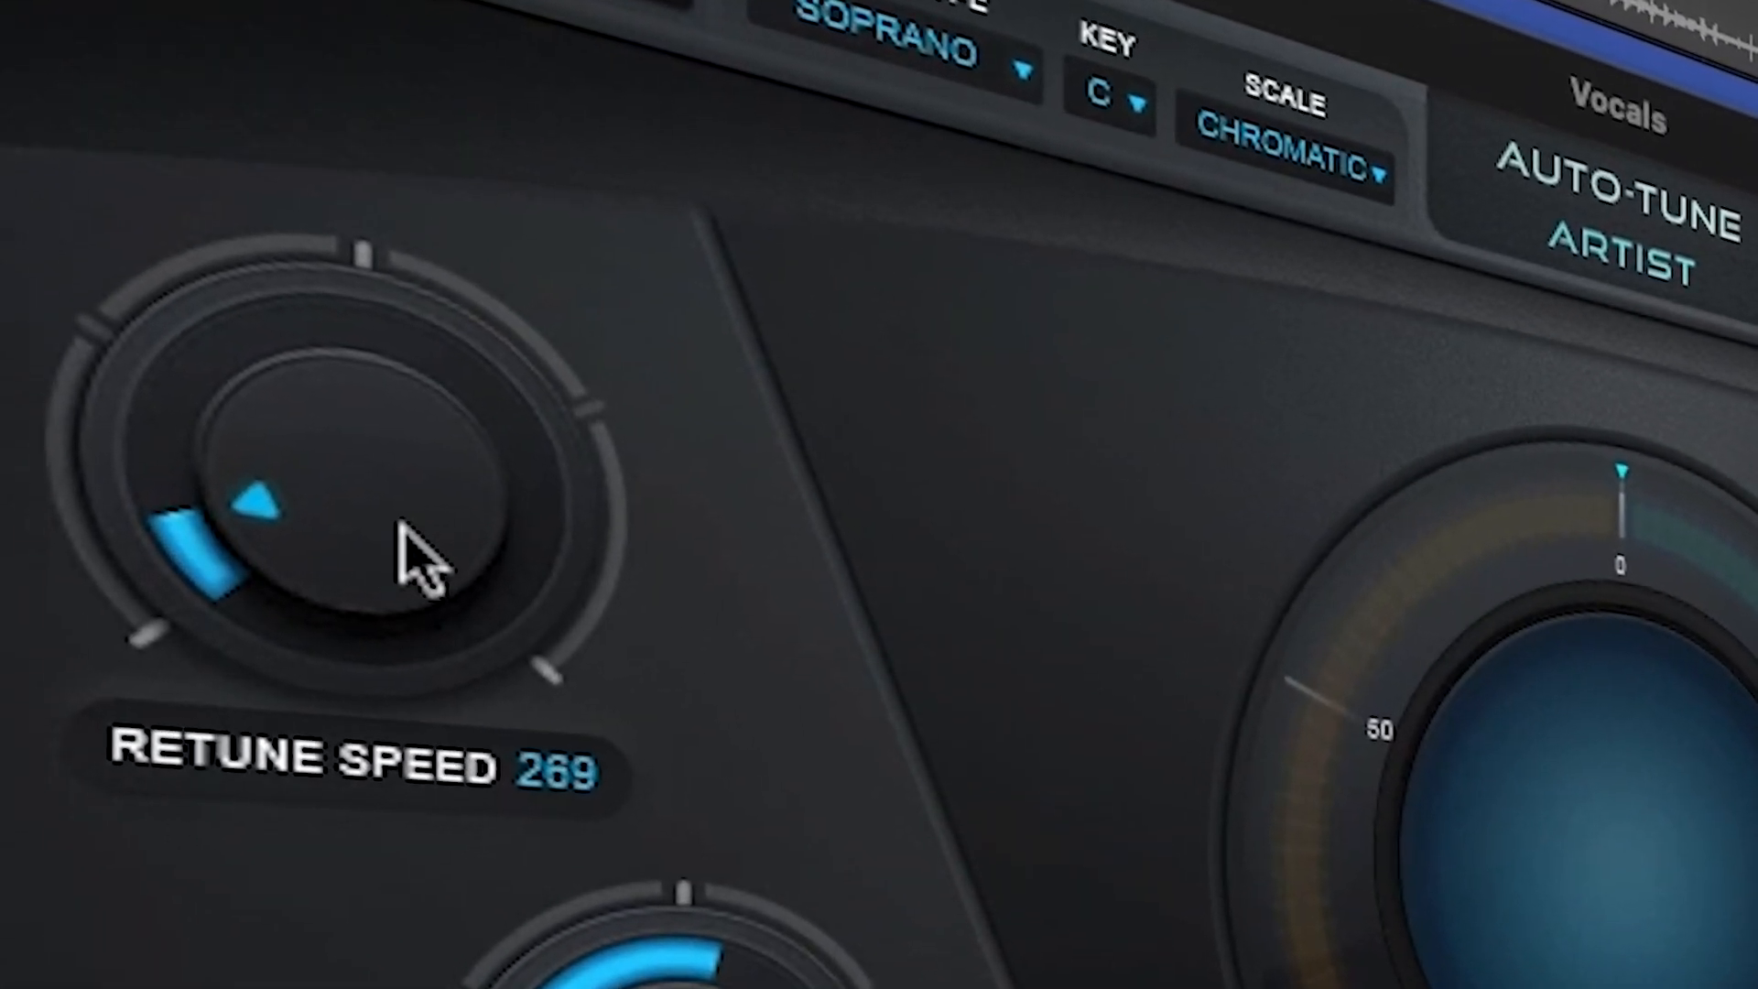
pyautogui.moveTo(400, 524); pyautogui.dragTo(449, 0)
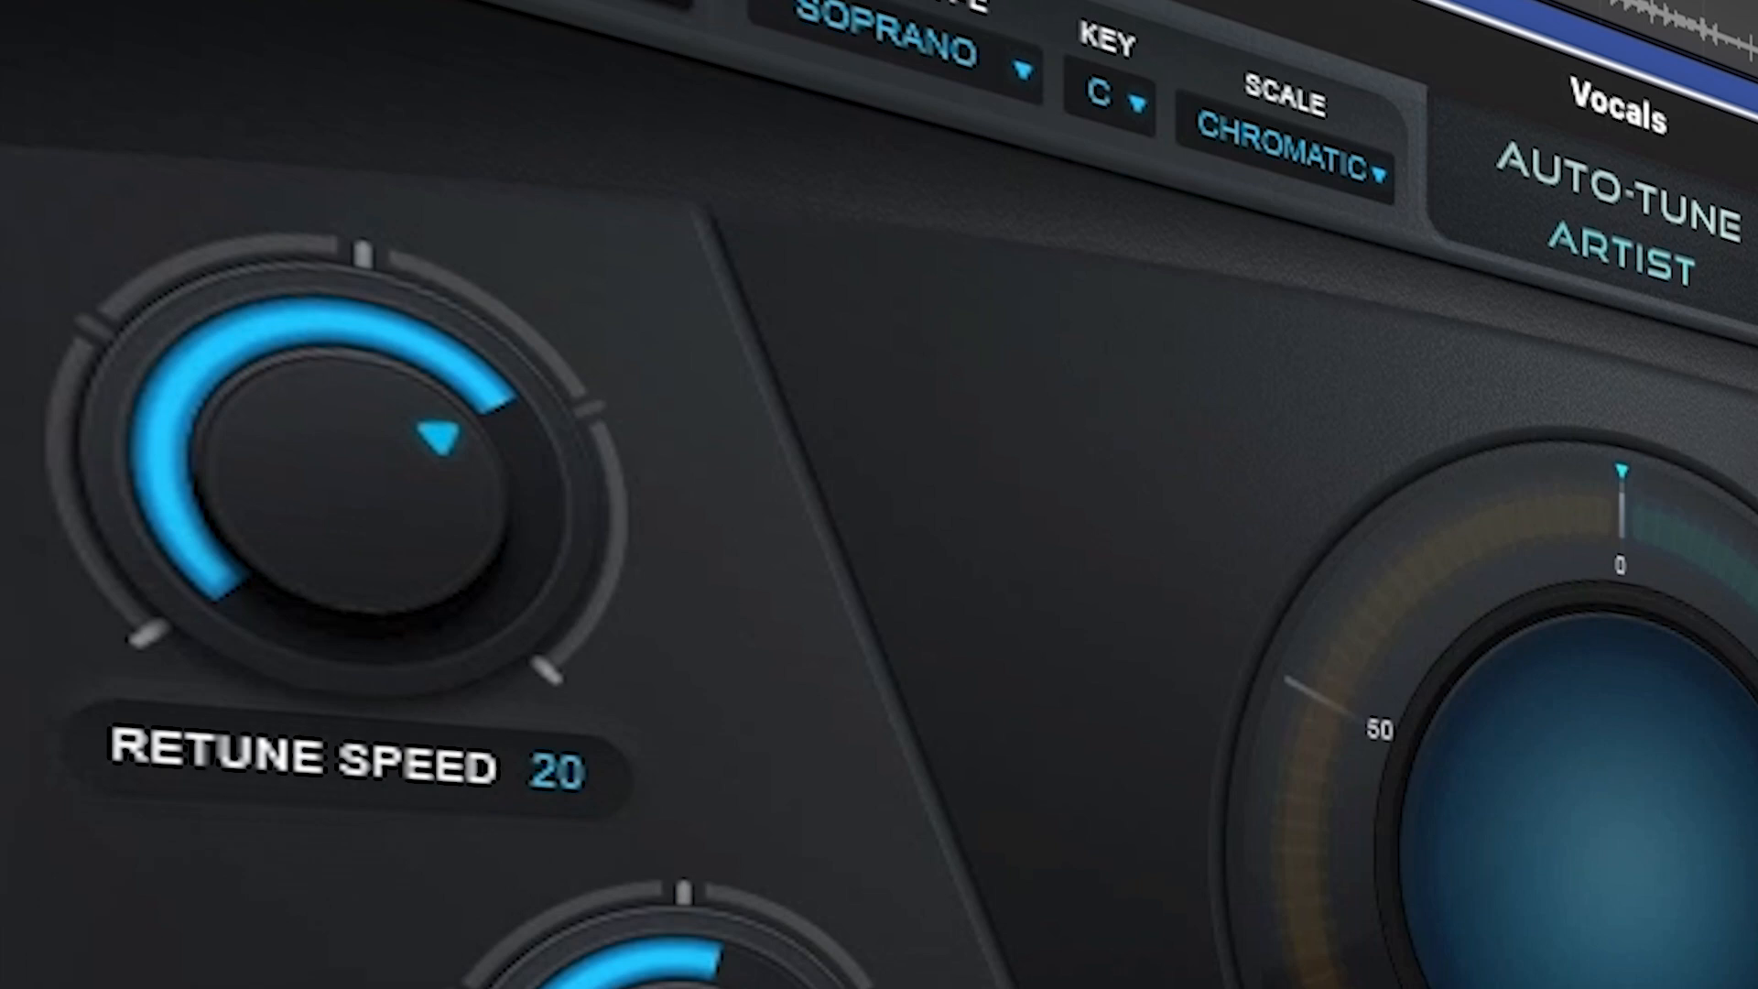
pyautogui.moveTo(448, 0); pyautogui.dragTo(515, 748)
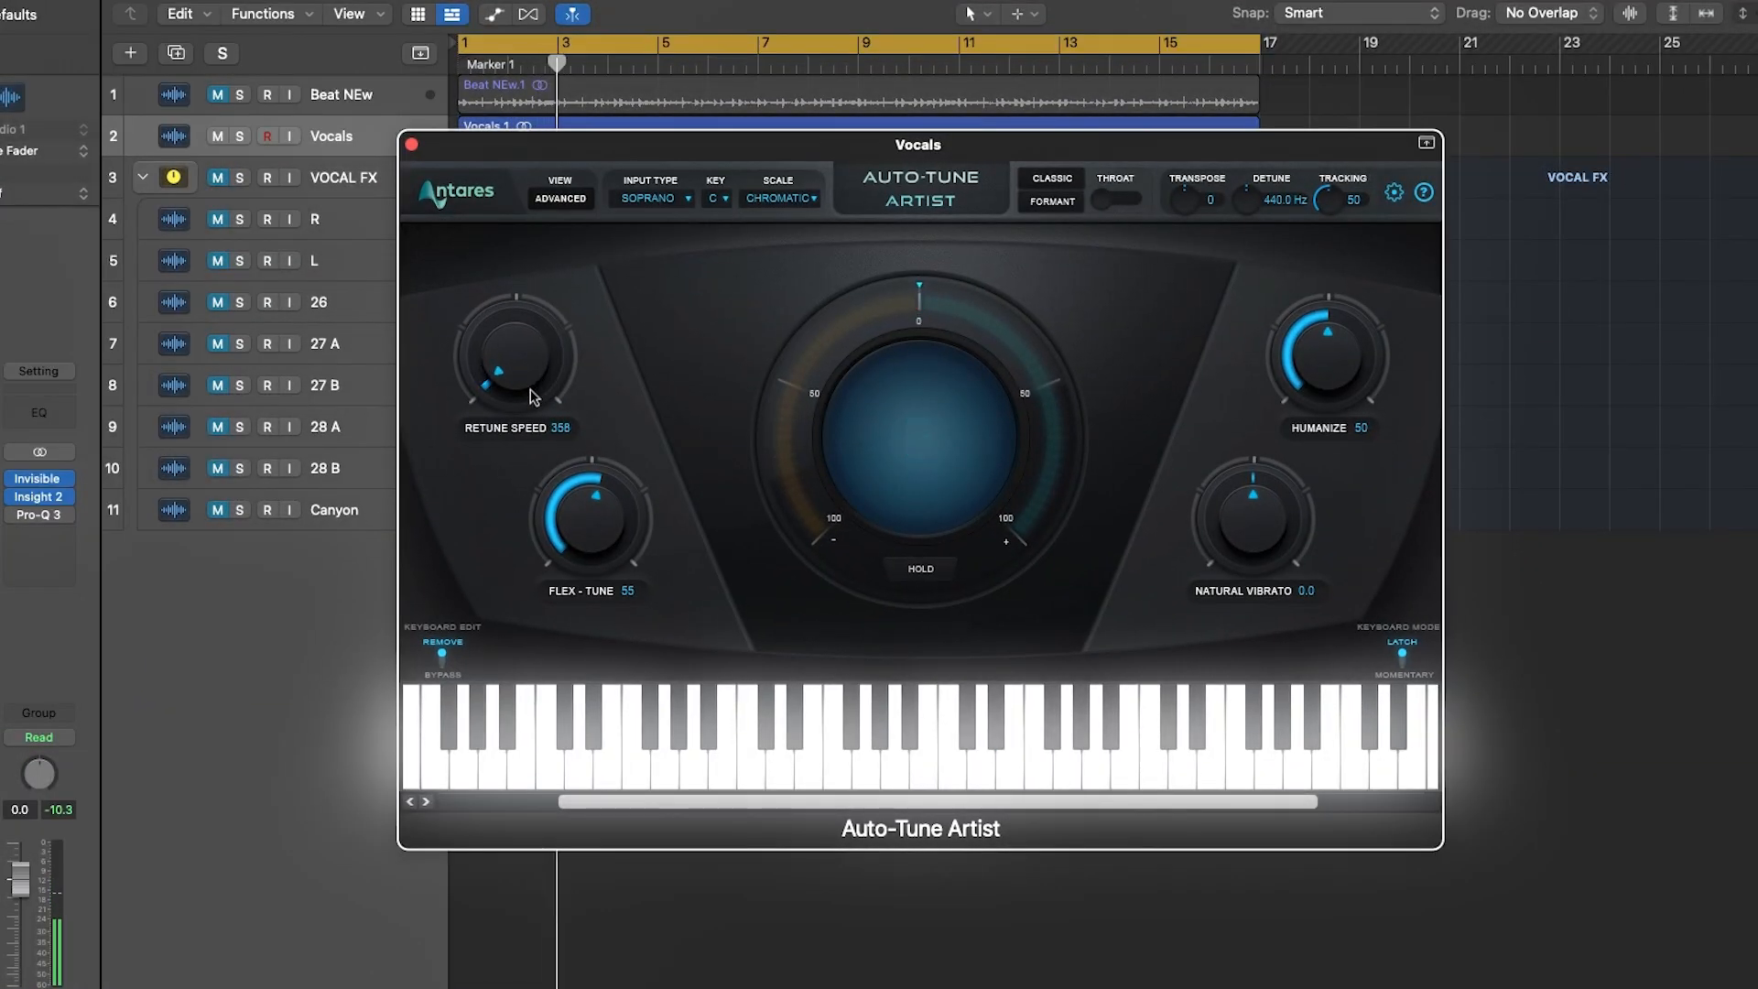
pyautogui.moveTo(535, 389); pyautogui.dragTo(549, 230)
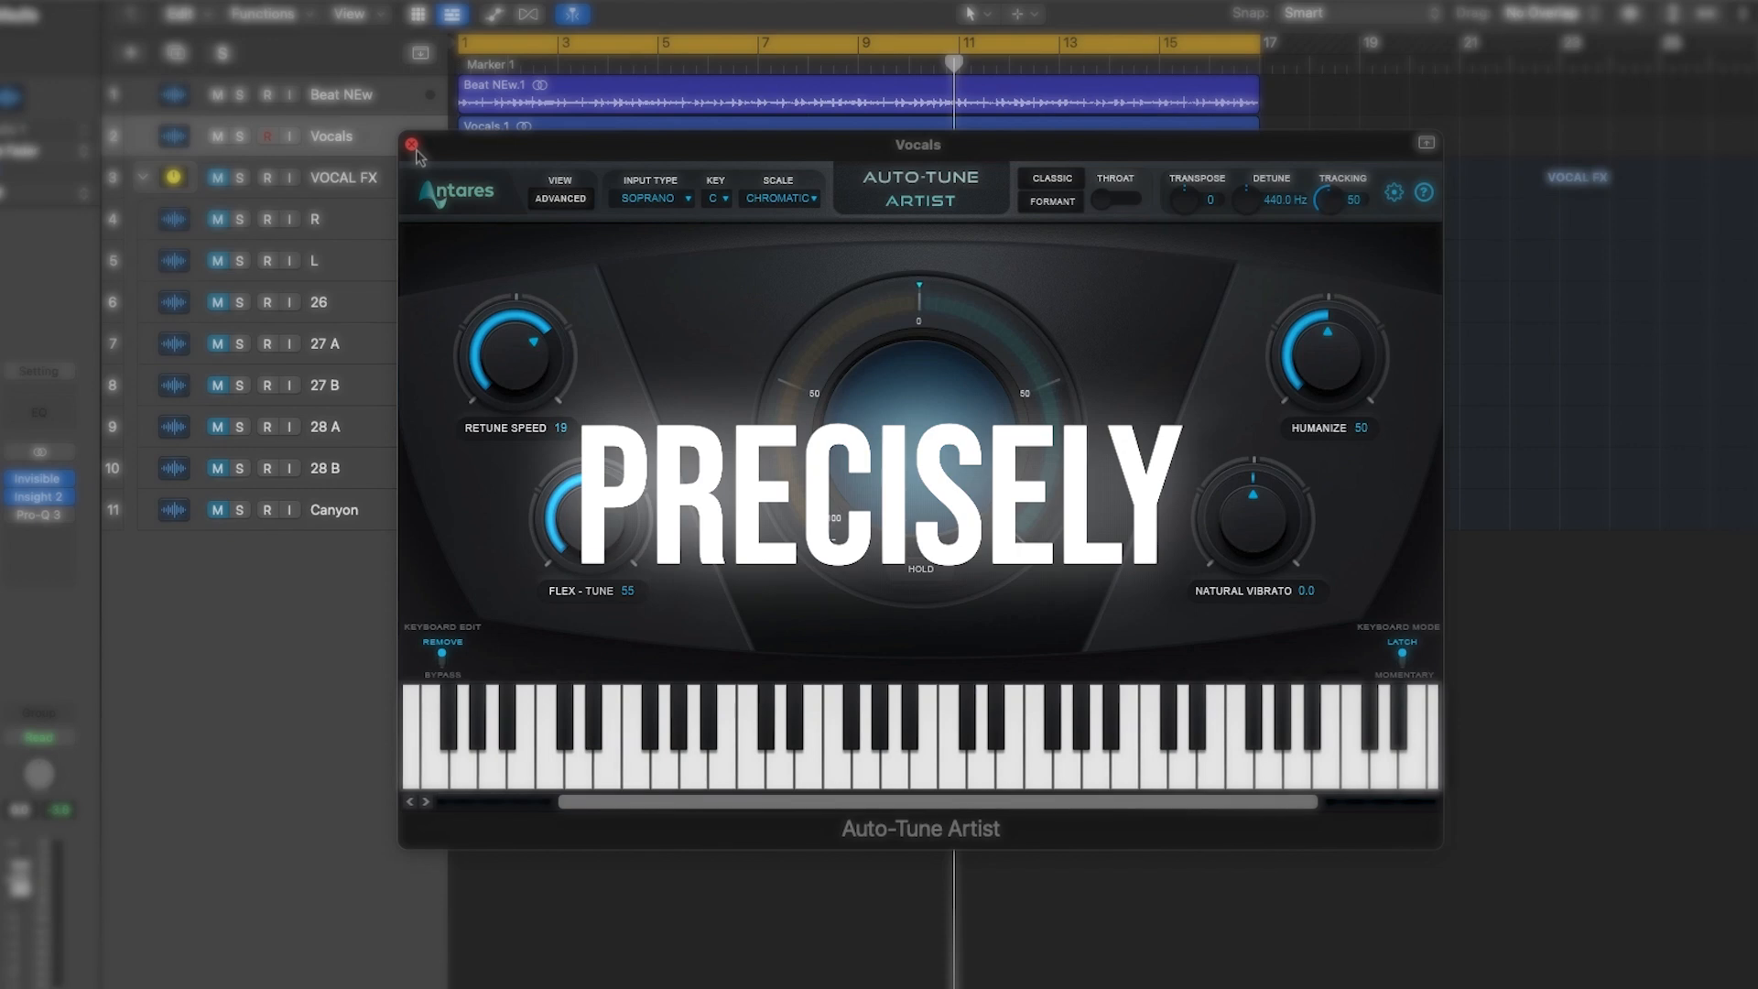
pyautogui.click(413, 145)
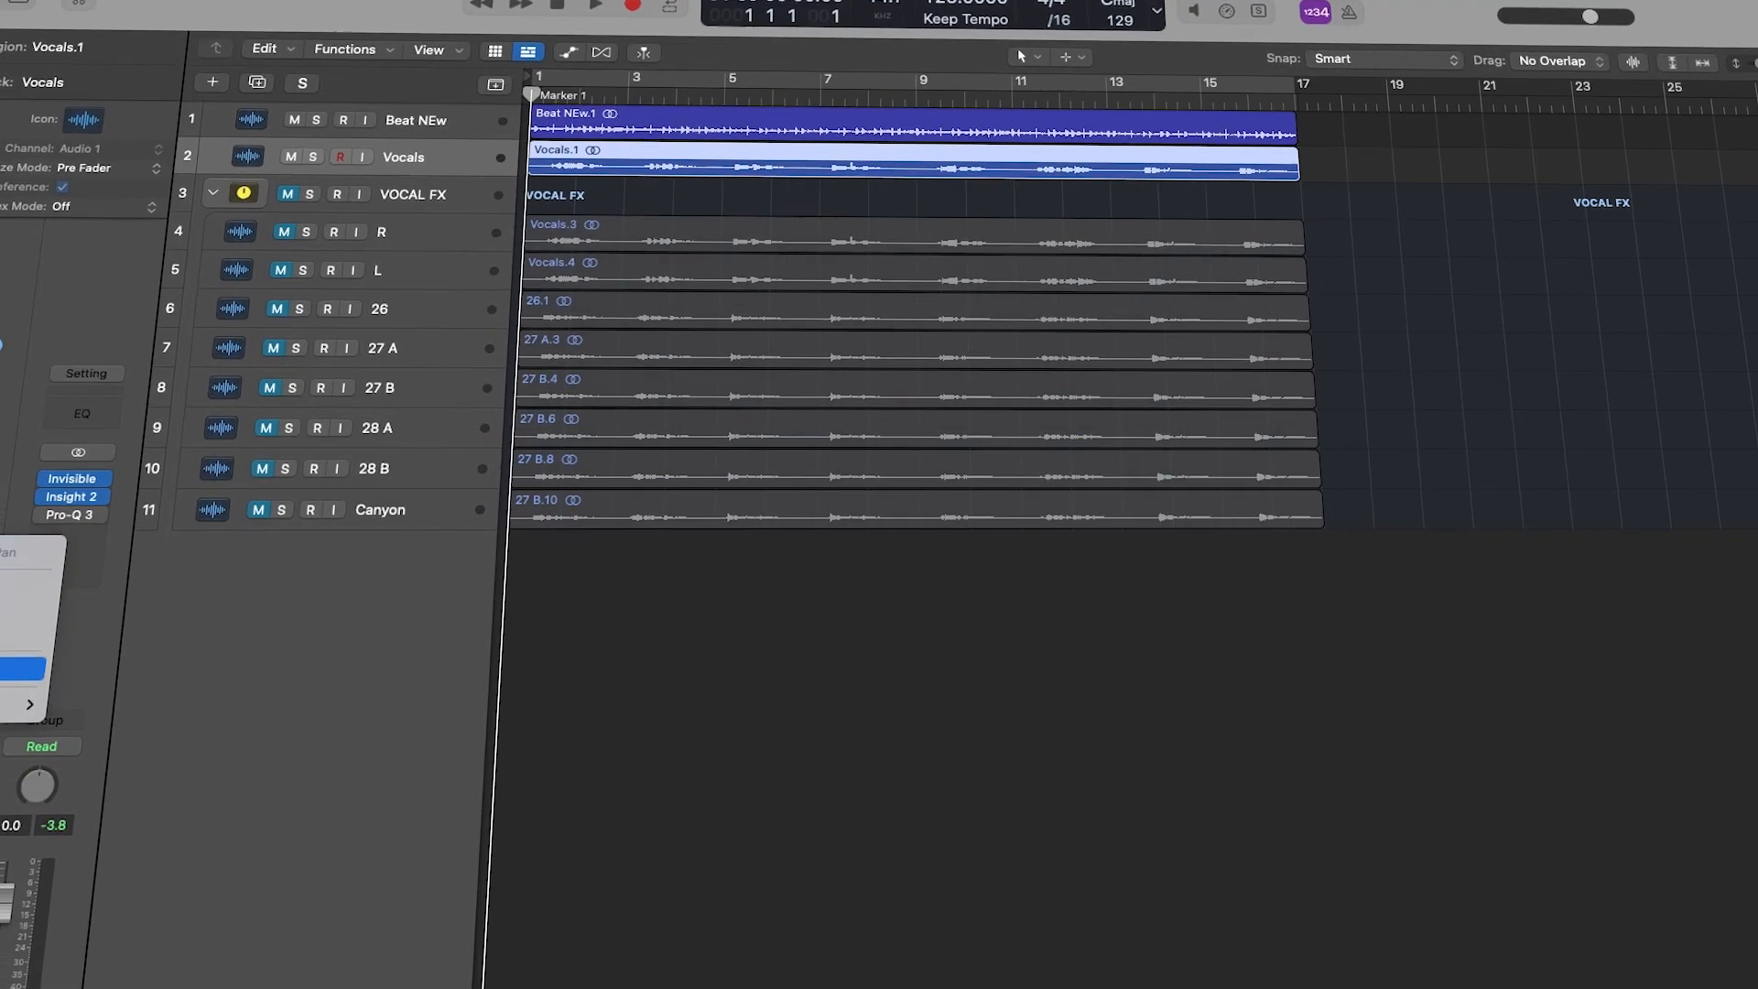
# Step: Add a Bus 6 send on the Vocals track and insert RVerb on its aux channel with wet/dry at 100
pyautogui.moveTo(138, 730)
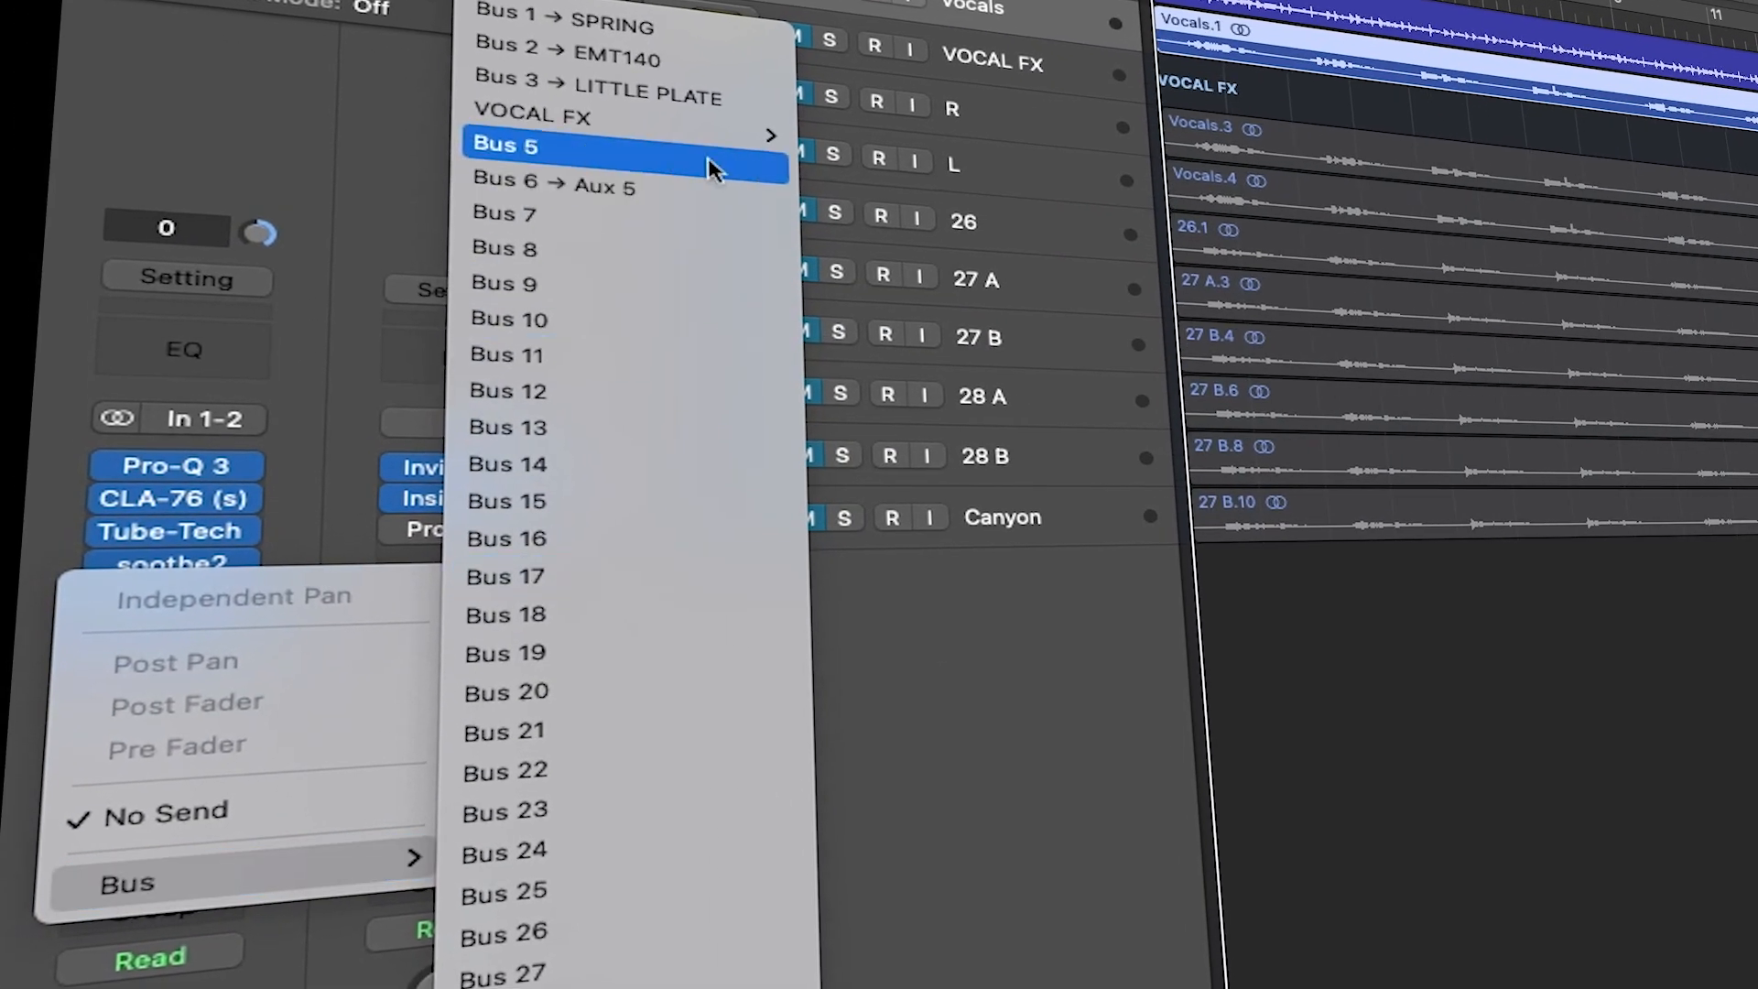
pyautogui.click(680, 196)
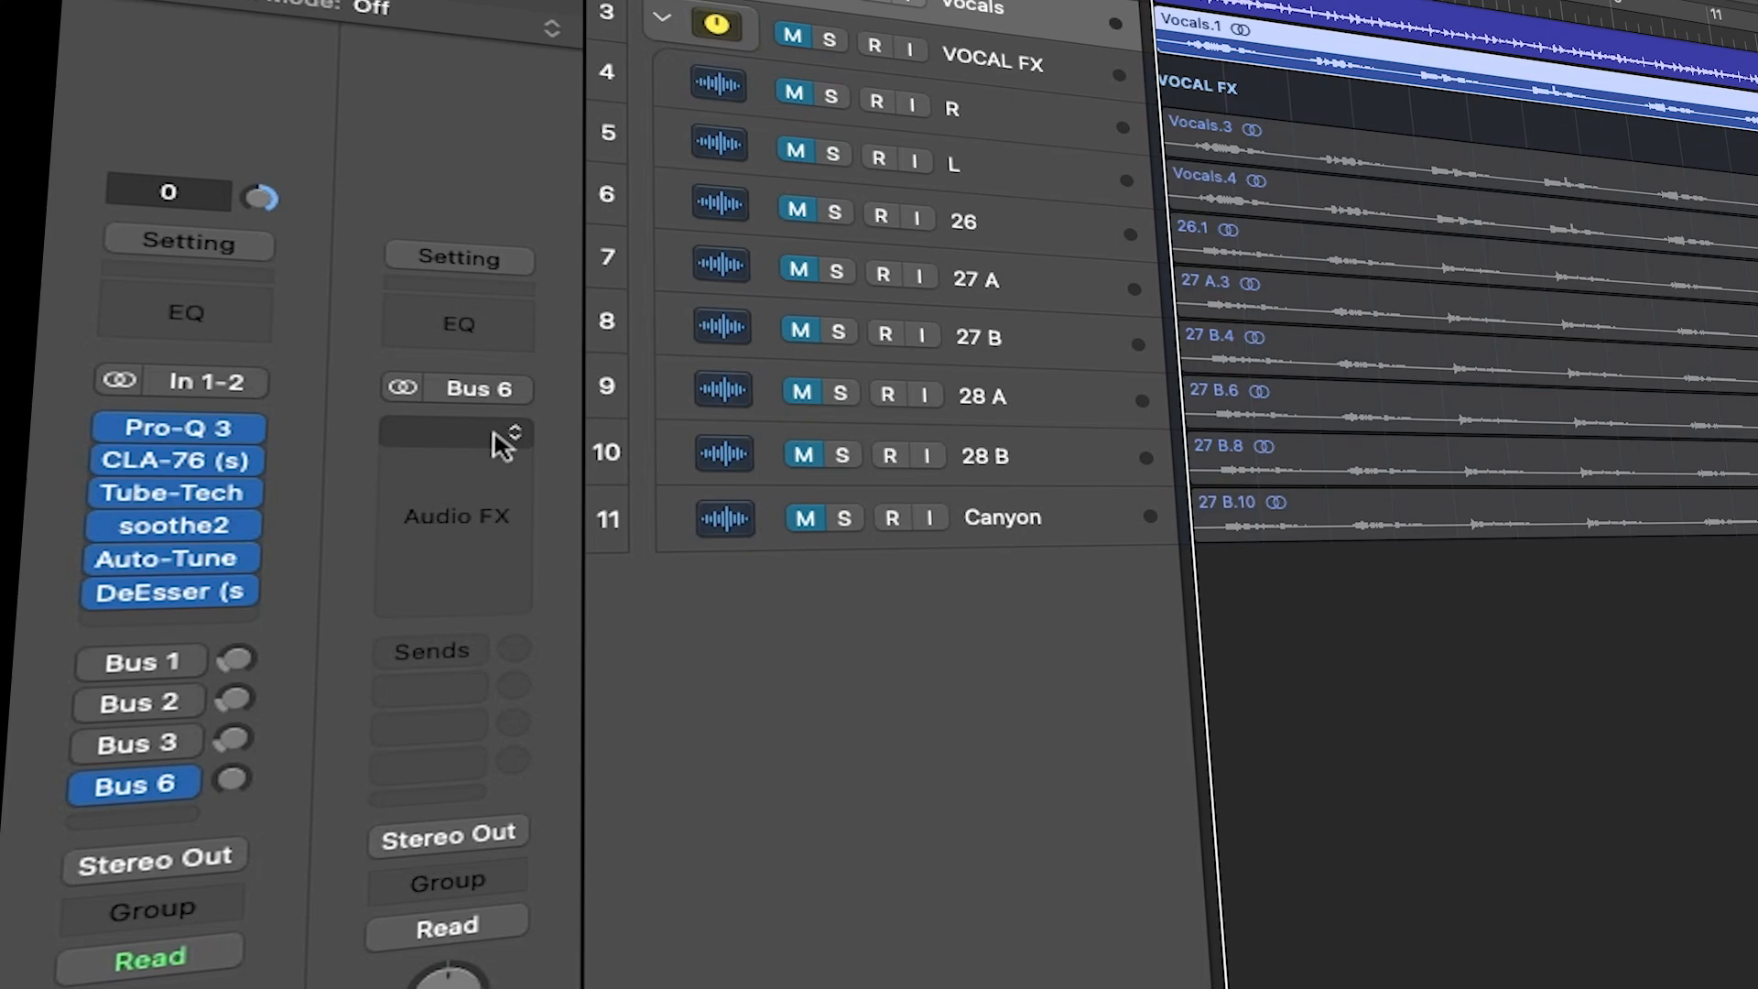
pyautogui.click(500, 440)
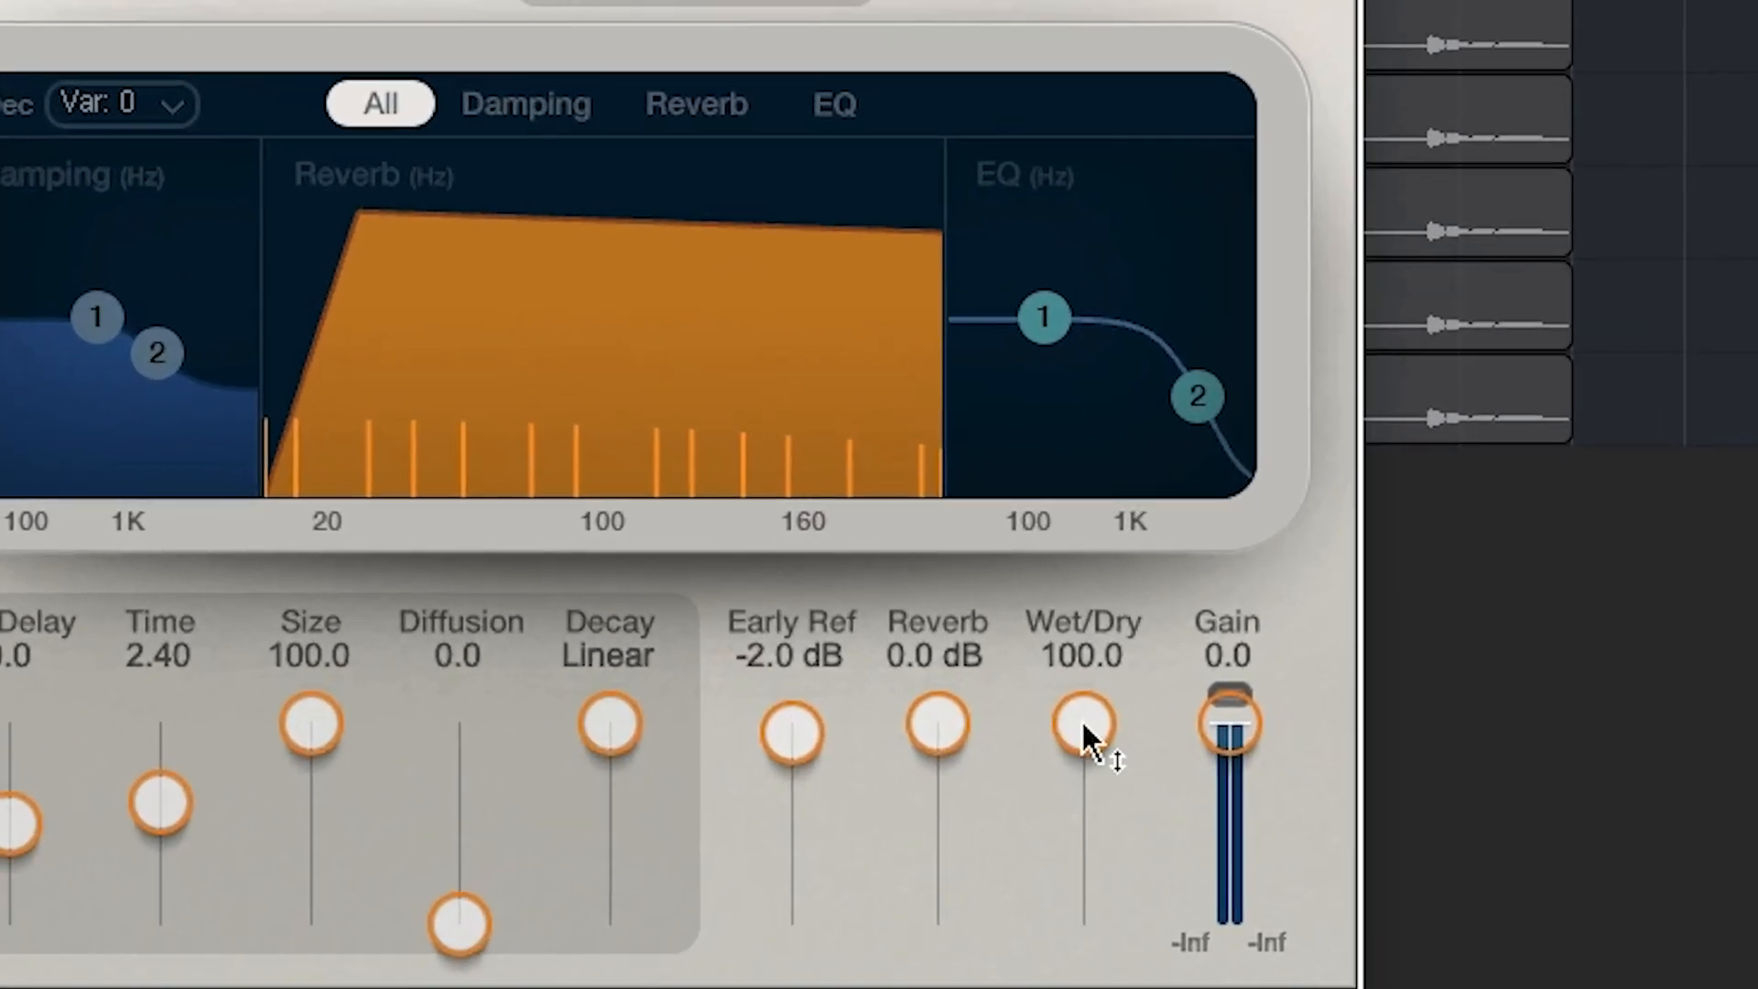
pyautogui.moveTo(1072, 686); pyautogui.dragTo(1071, 707)
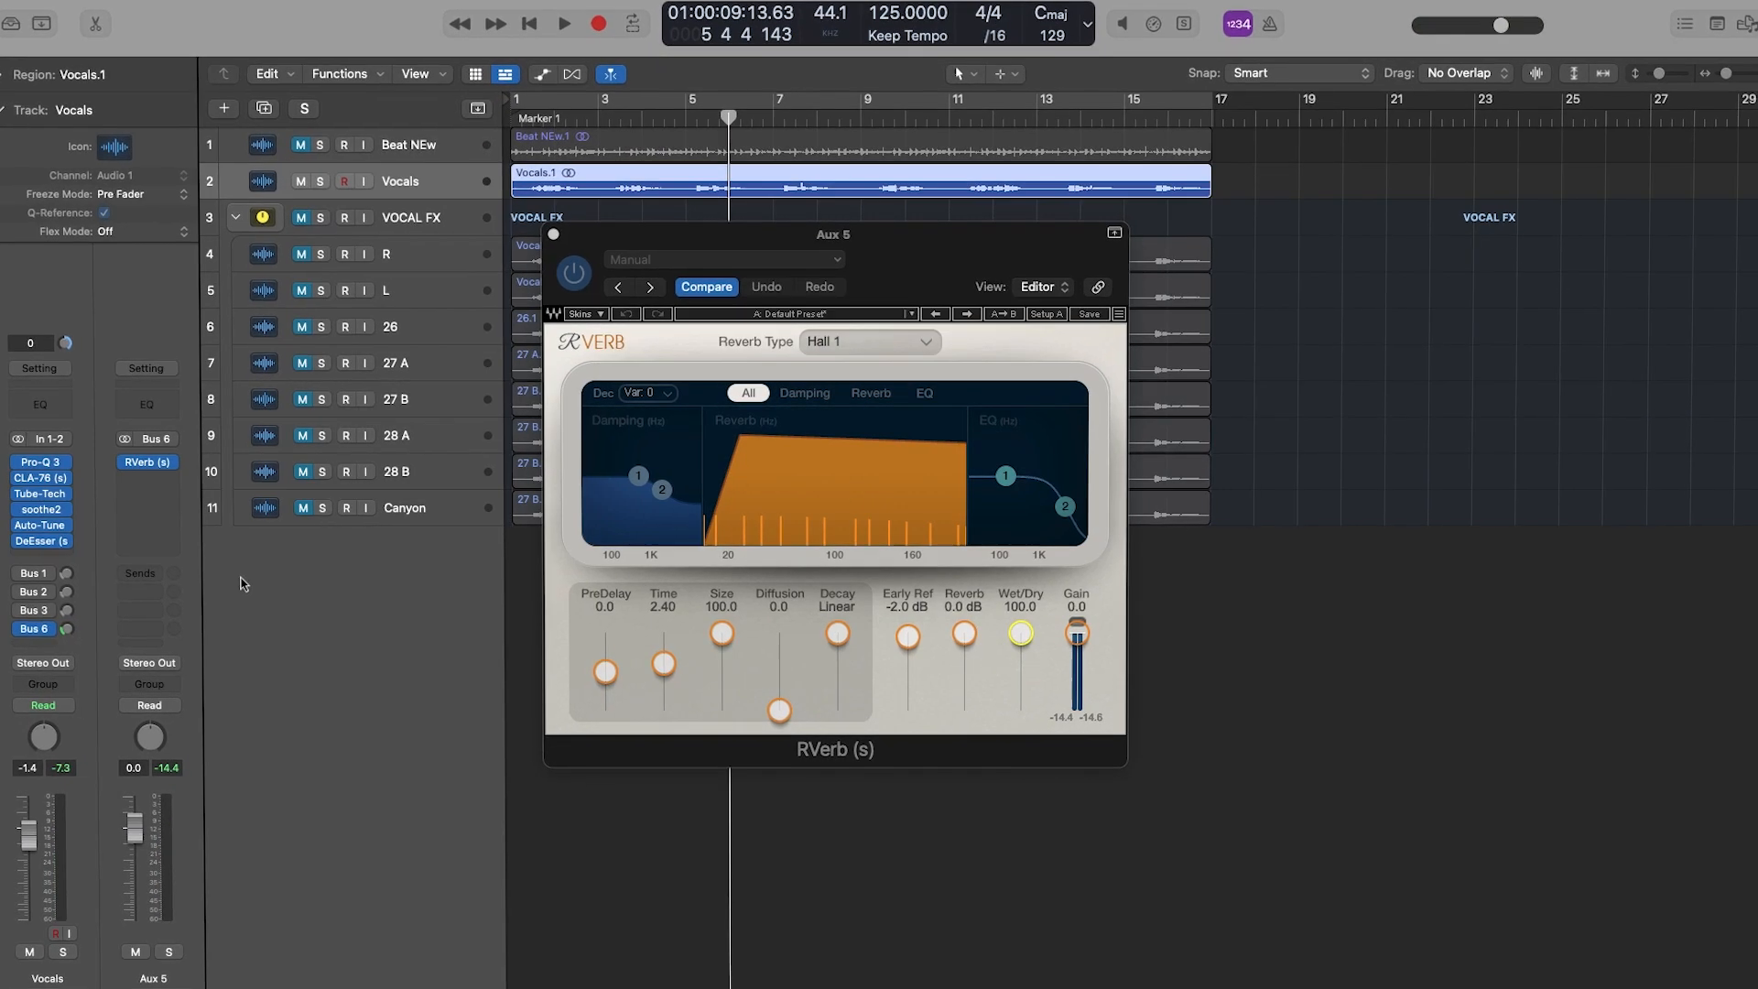
pyautogui.click(541, 225)
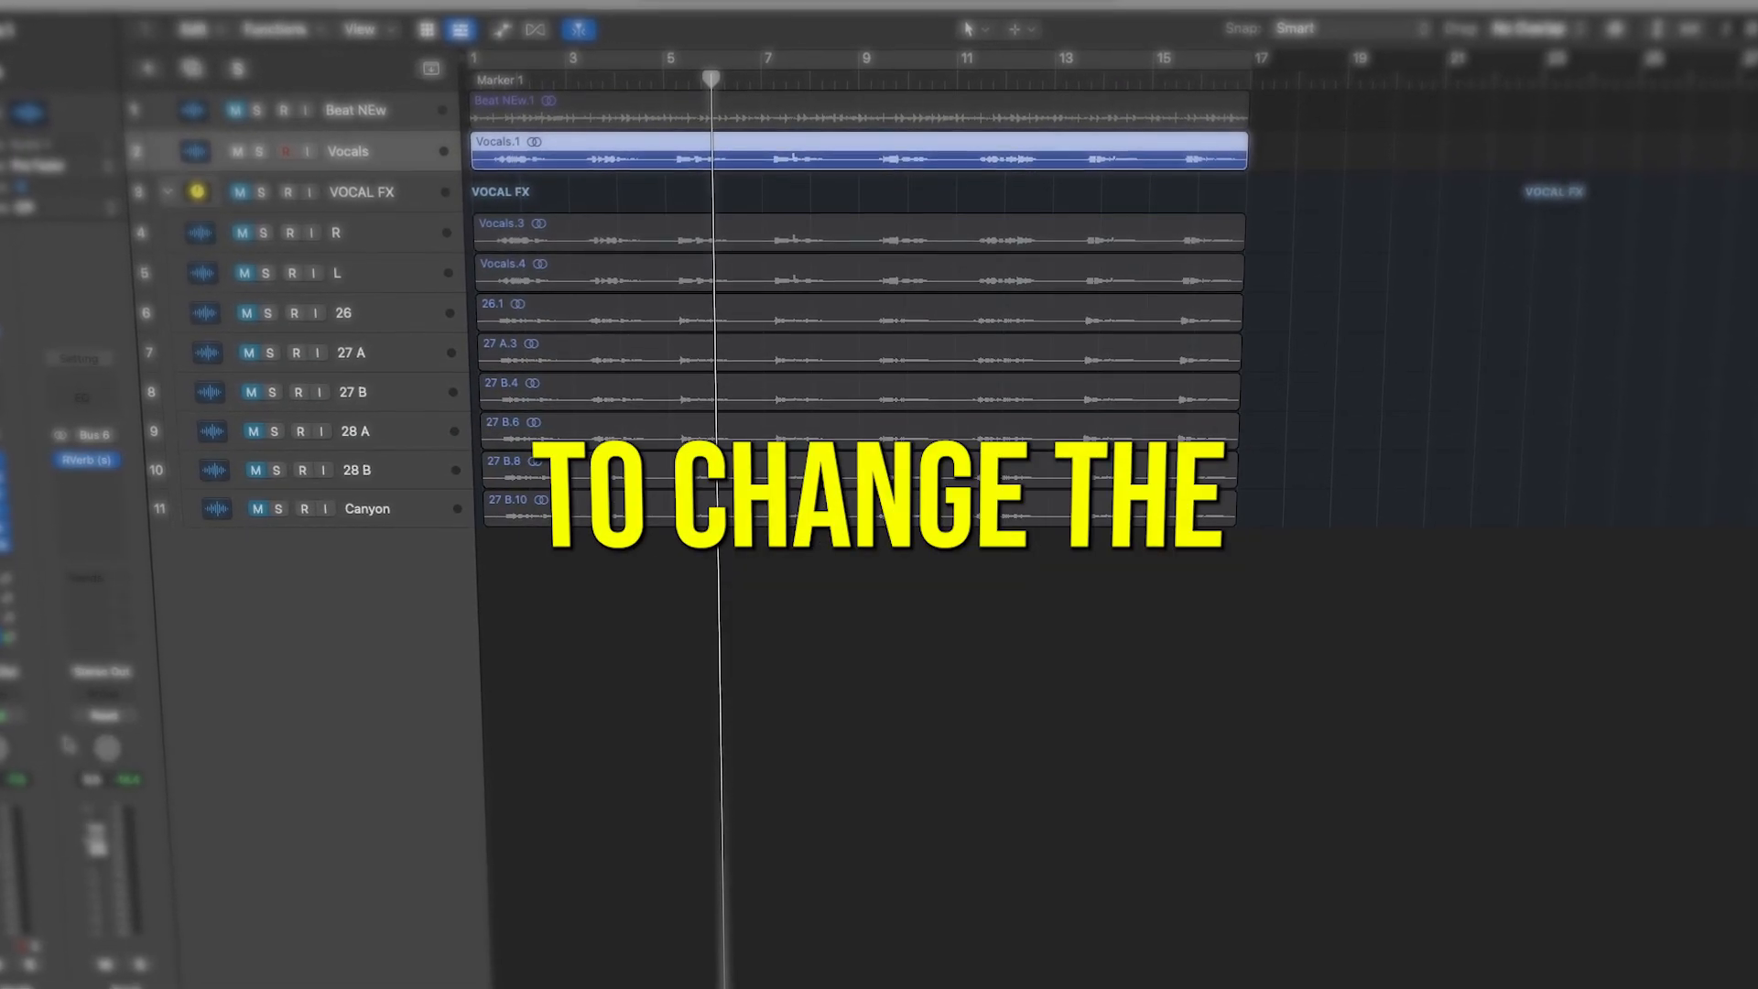
# Step: Show and hide the track automation lanes, and remove the Bus 6 send from the Vocals track
pyautogui.press('a')
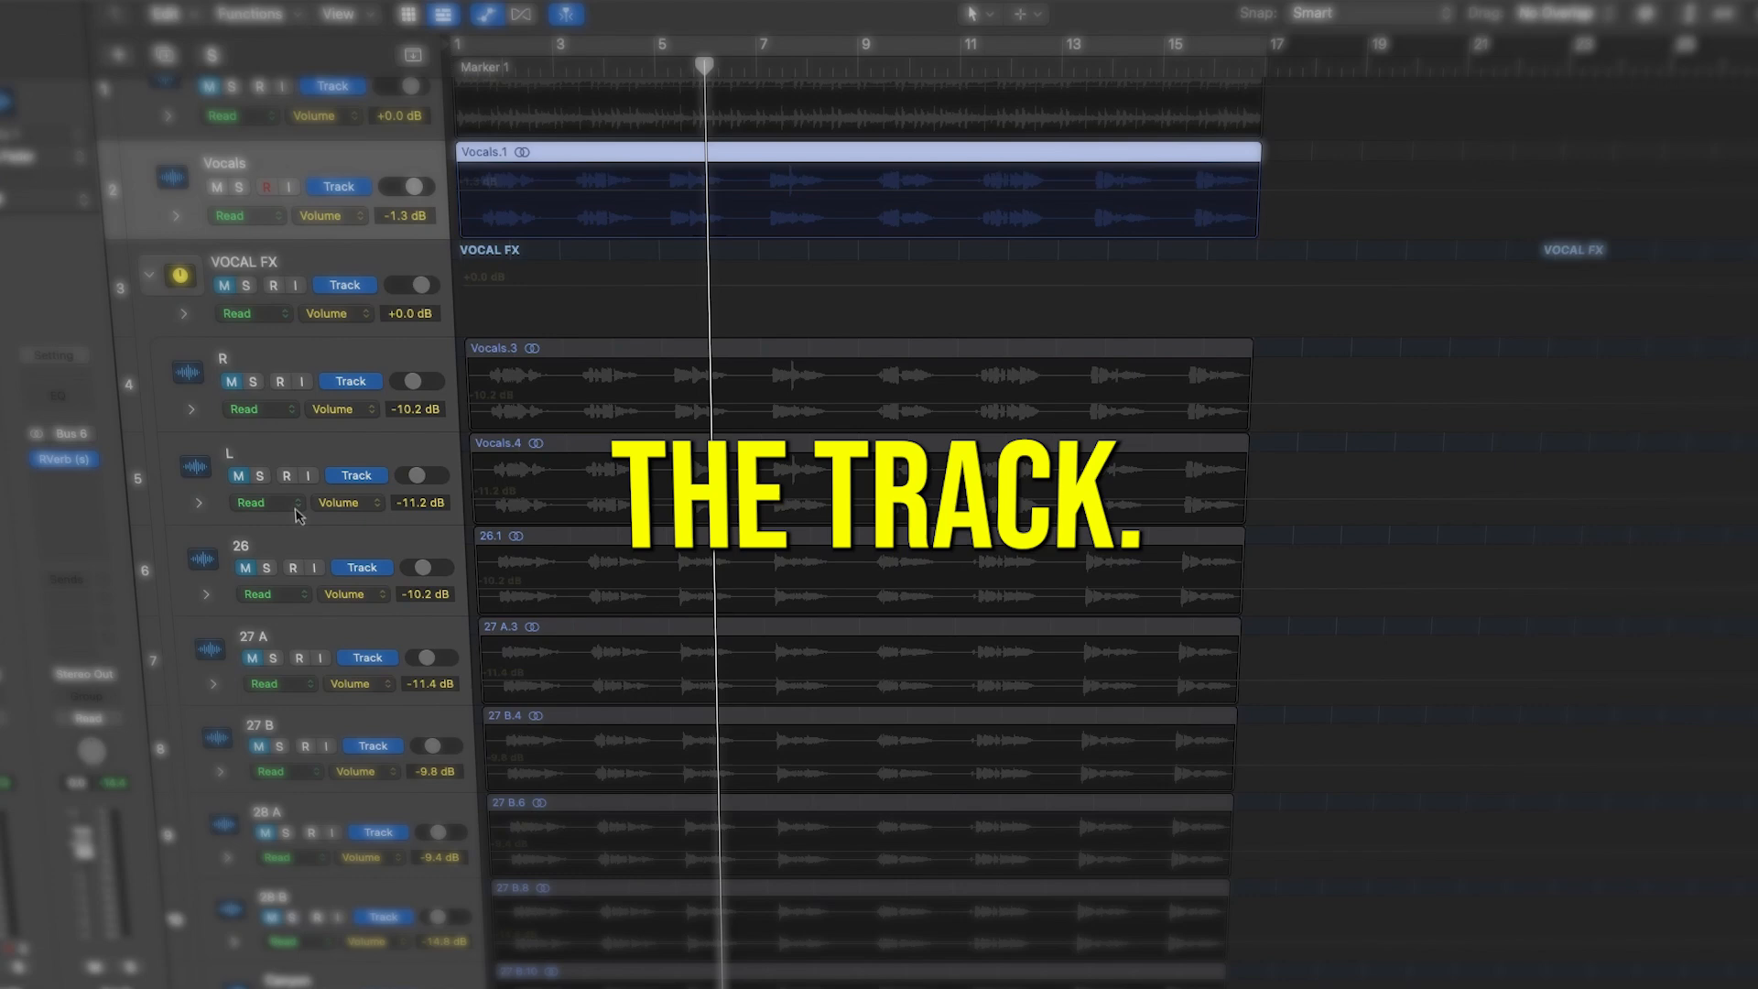
pyautogui.press('a')
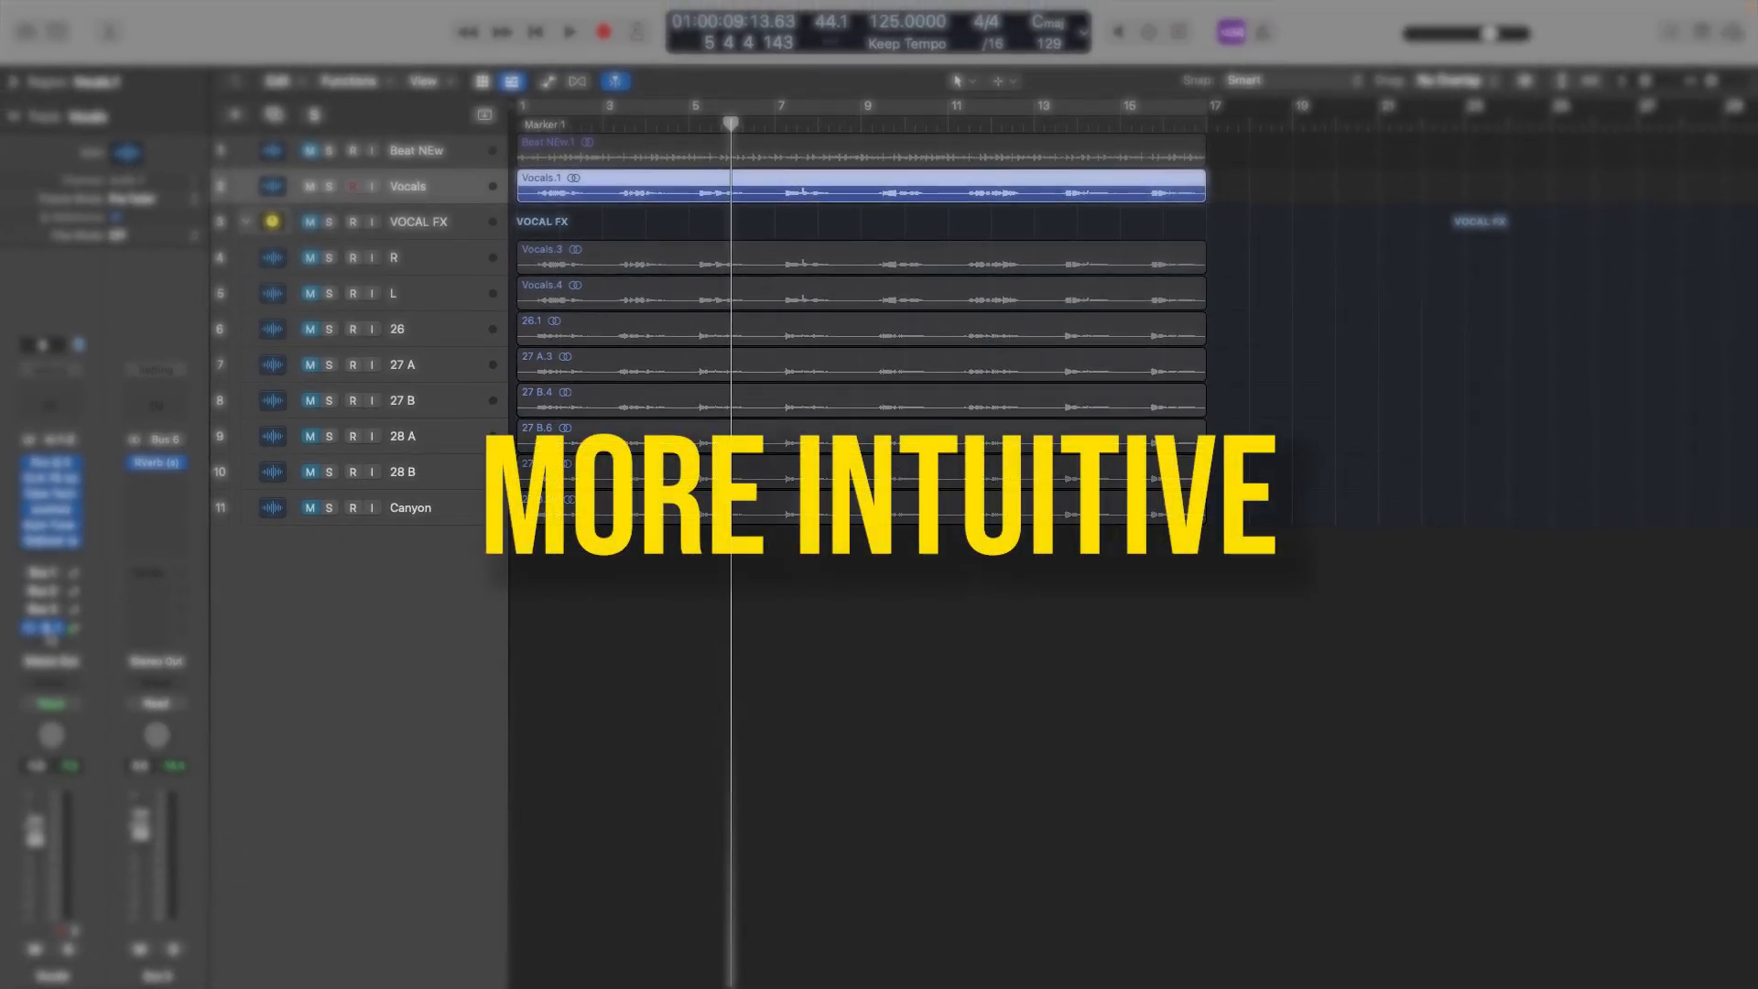
pyautogui.click(50, 628)
pyautogui.click(73, 757)
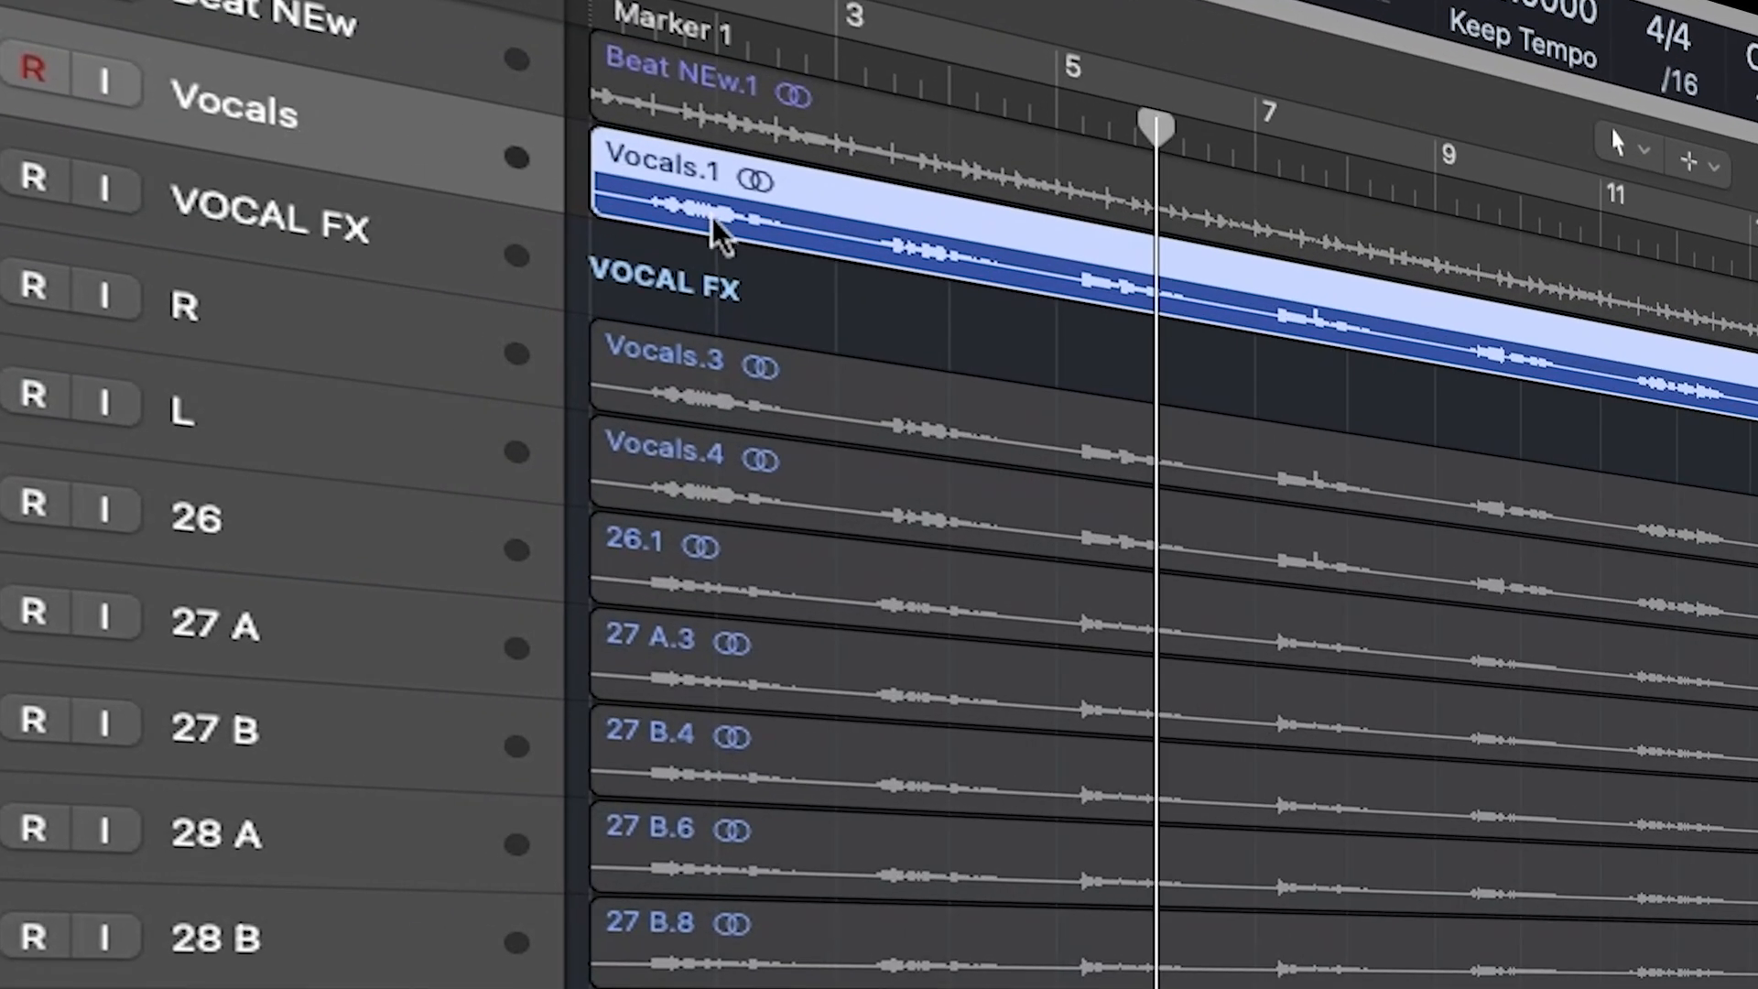
# Step: Duplicate the Vocals track with its region, and set the copy's fader to 0.0 dB with RVerb inserted
pyautogui.press('super+d')
pyautogui.moveTo(721, 225); pyautogui.dragTo(714, 291)
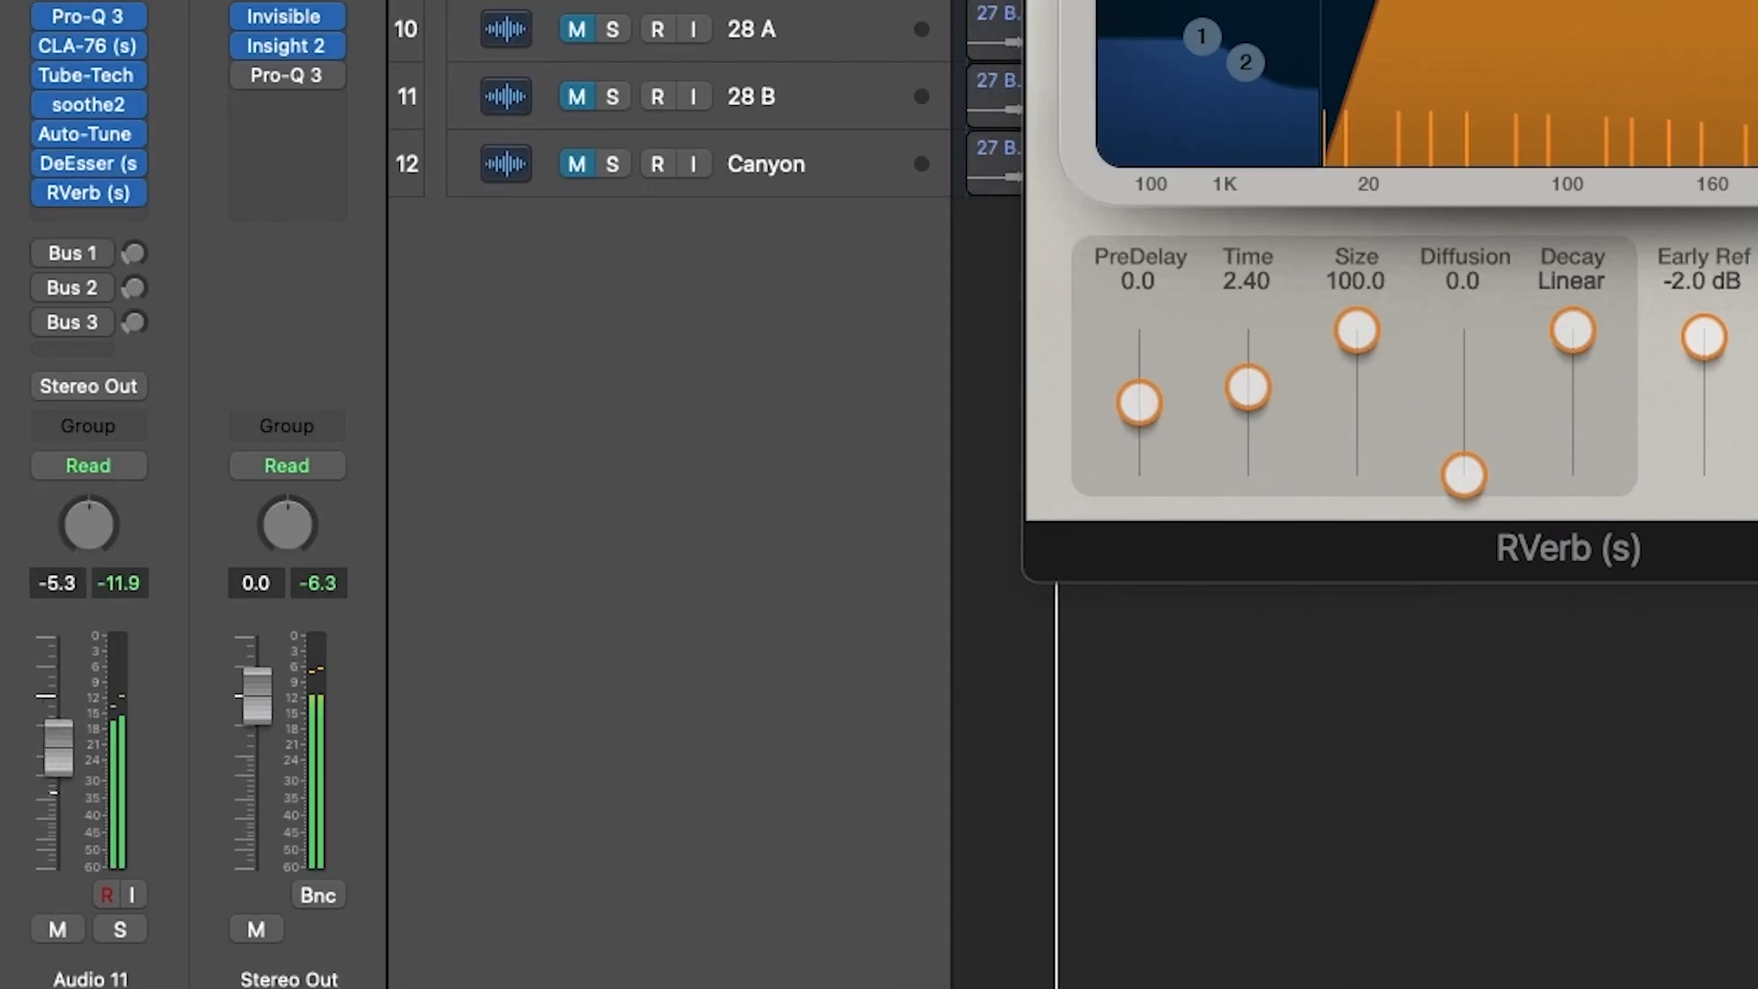
pyautogui.moveTo(59, 810); pyautogui.dragTo(61, 740)
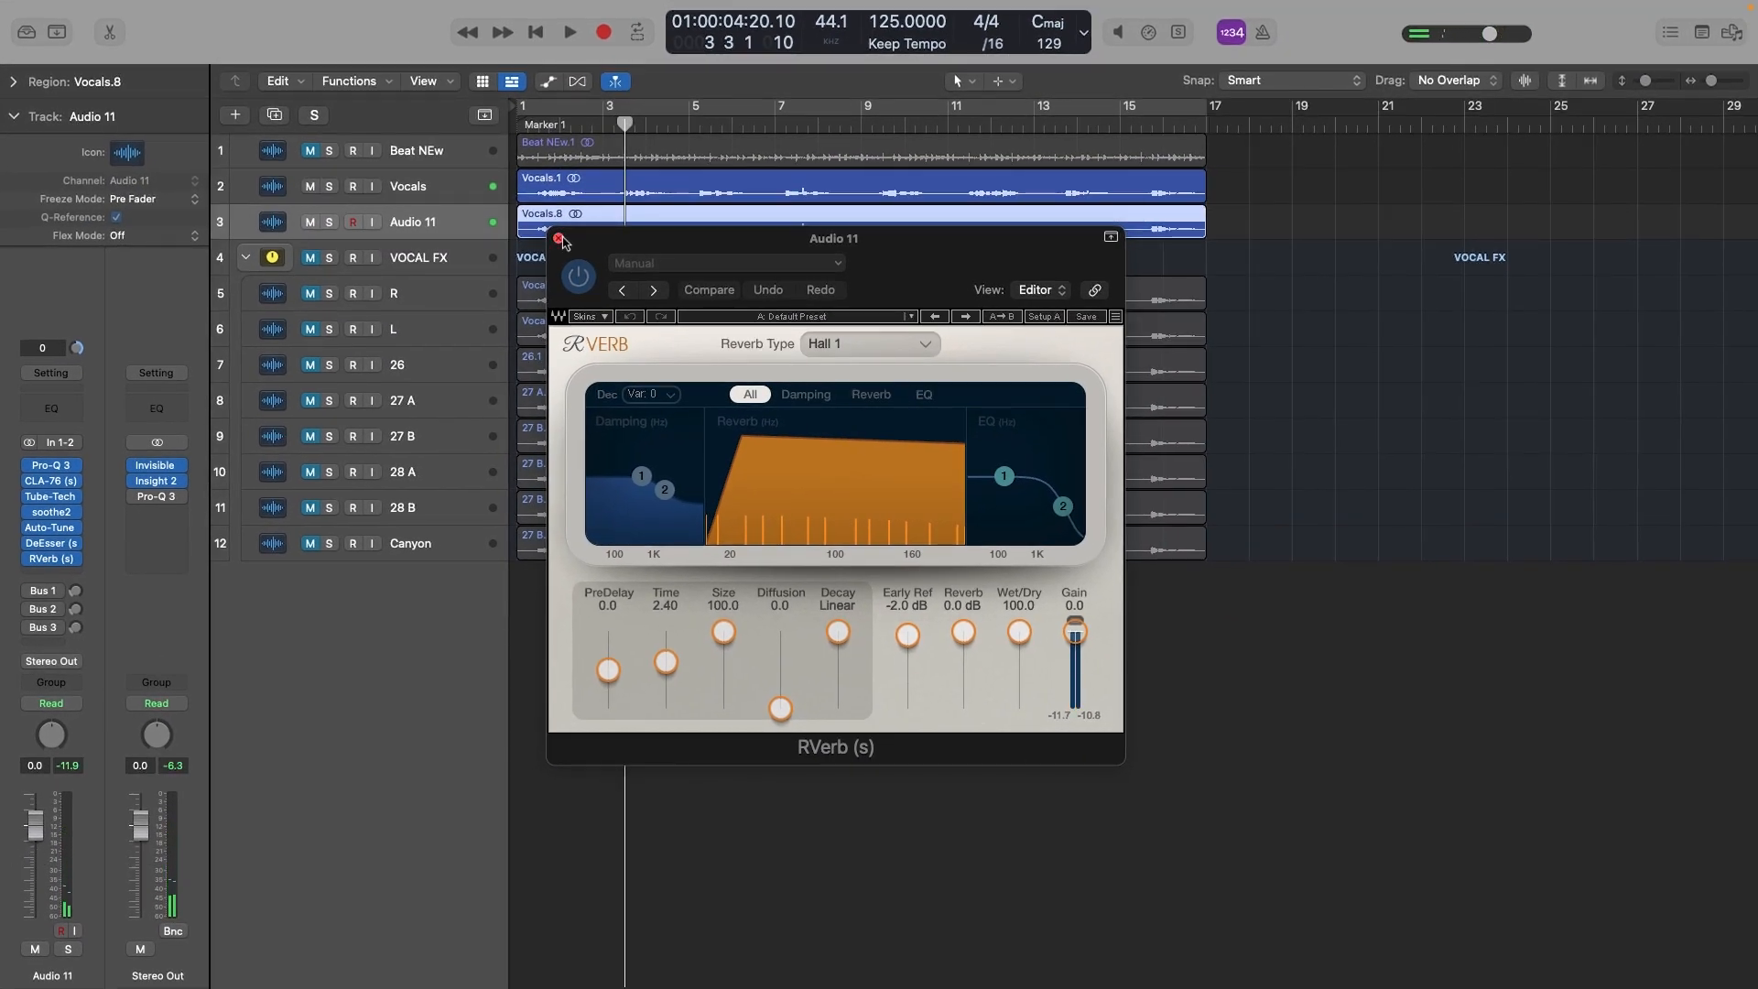
pyautogui.click(559, 239)
# Step: Remove the opening of the Audio 11 vocal region up to just before bar 5 and duplicate that track with its region
pyautogui.moveTo(678, 231); pyautogui.dragTo(531, 244)
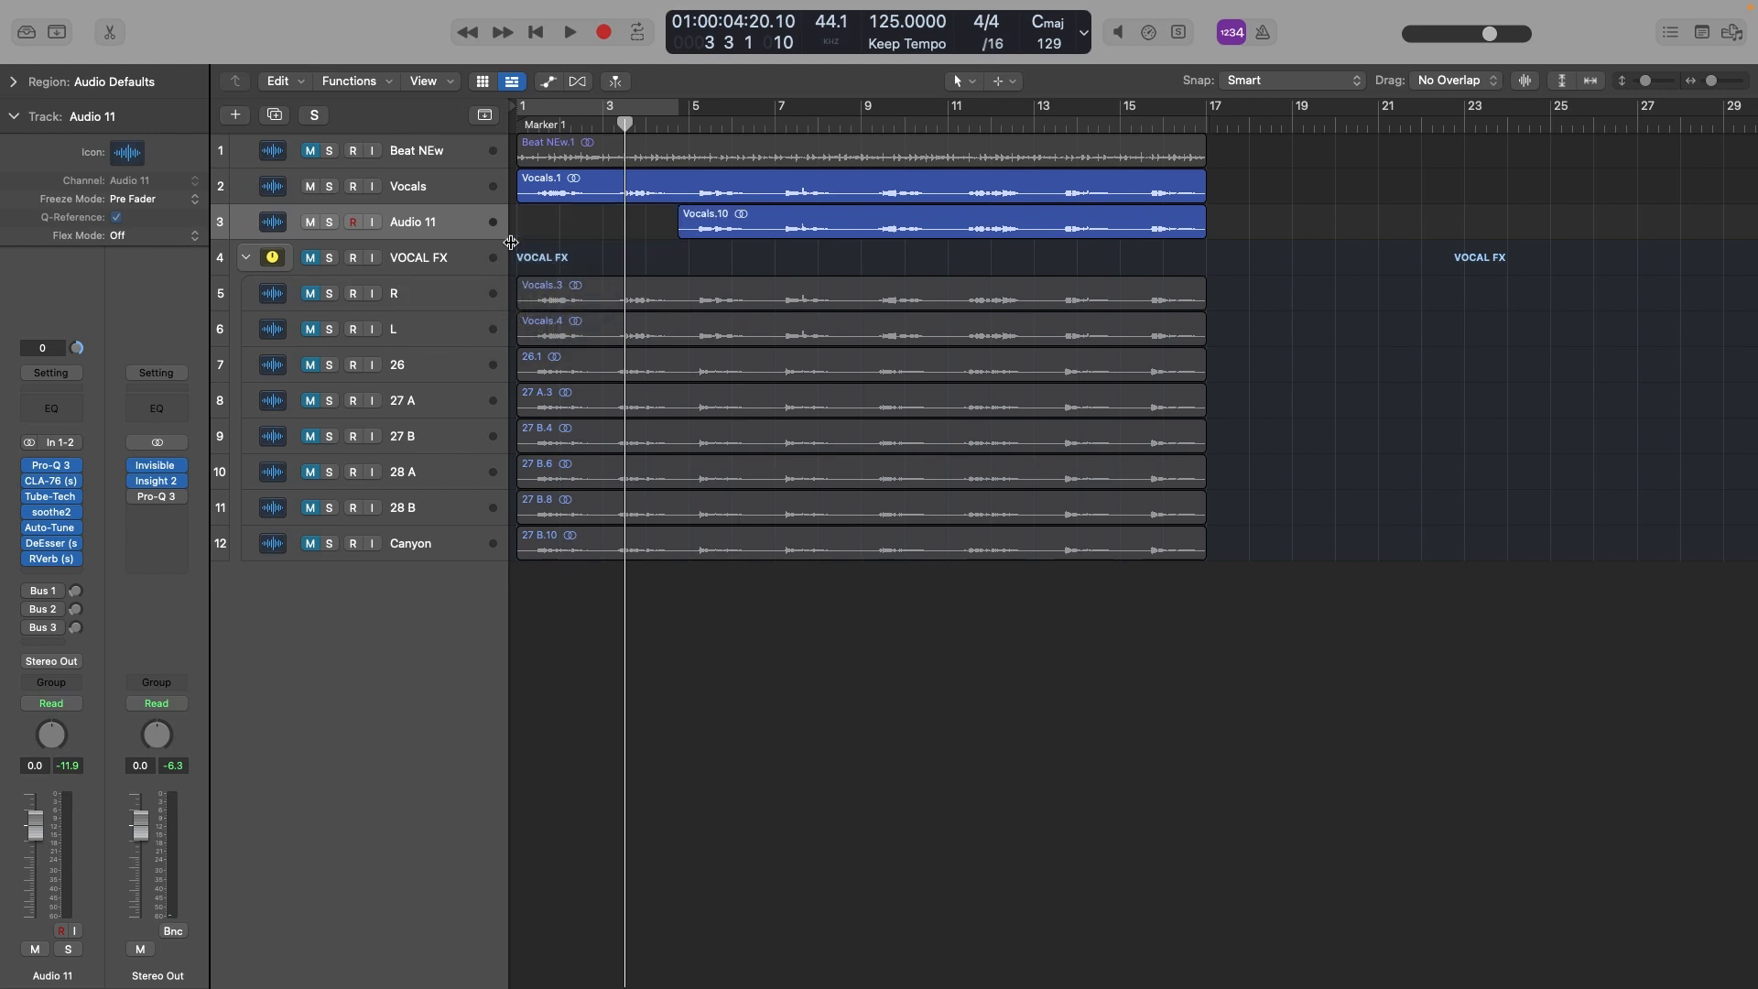
pyautogui.scroll(3, 650, 245)
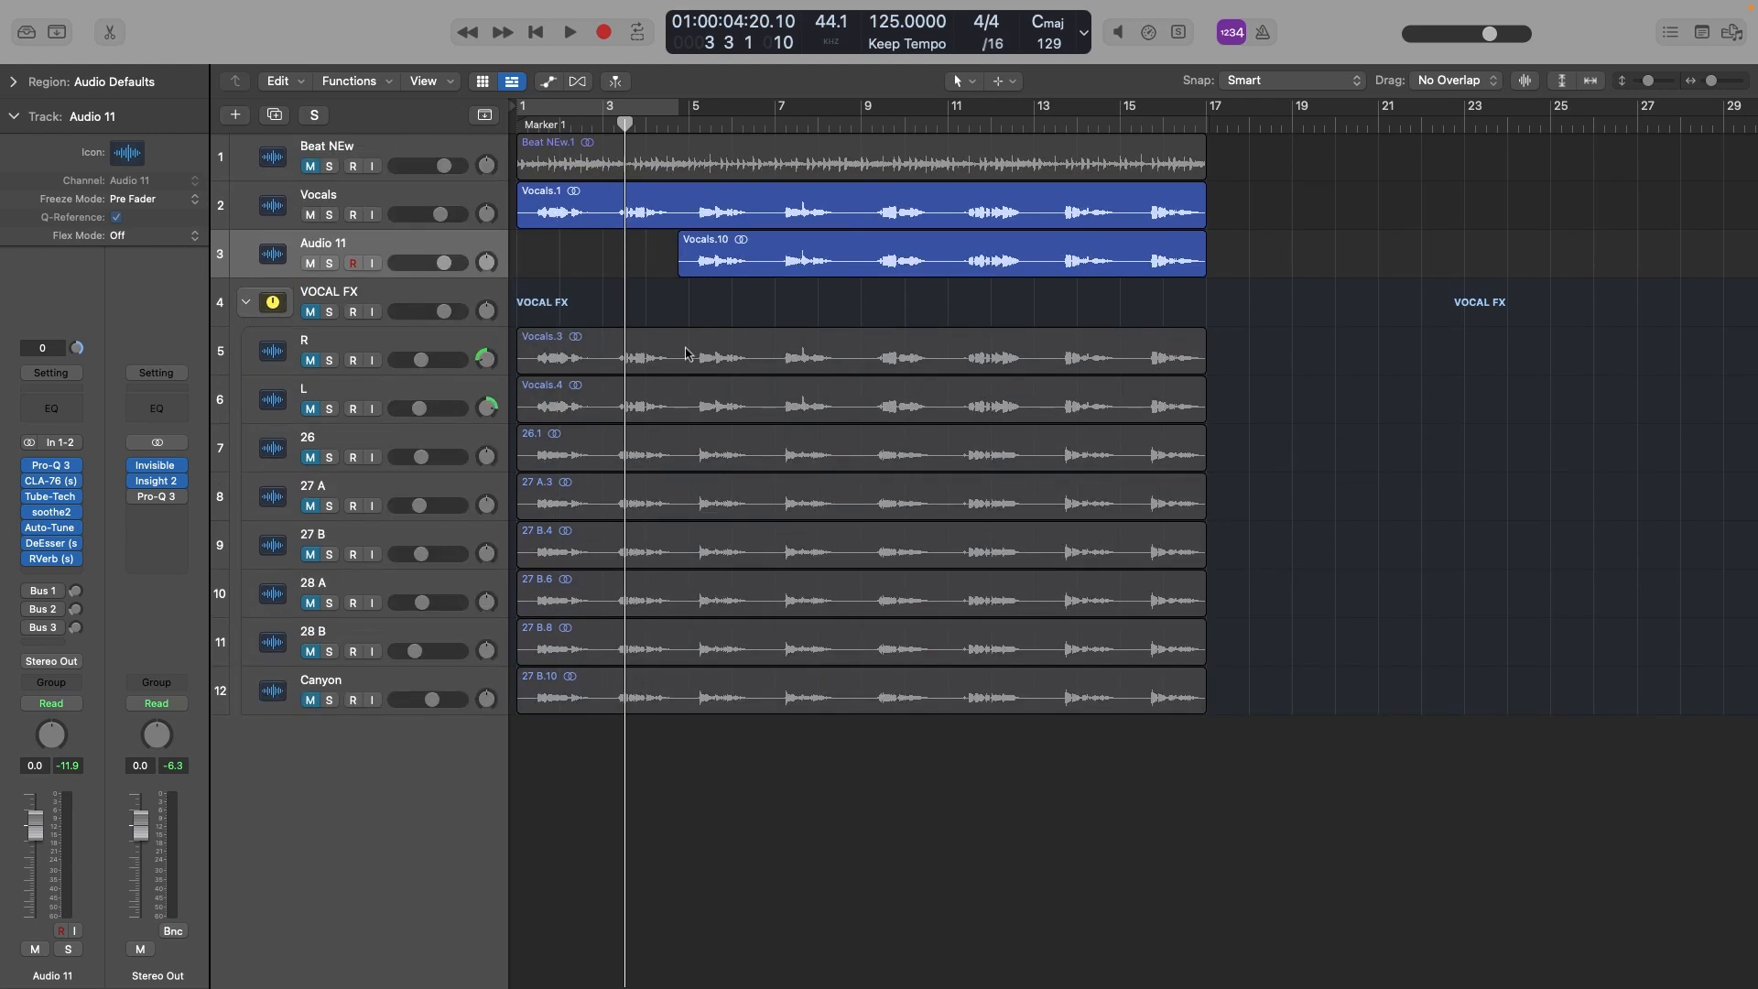
pyautogui.press('super+d')
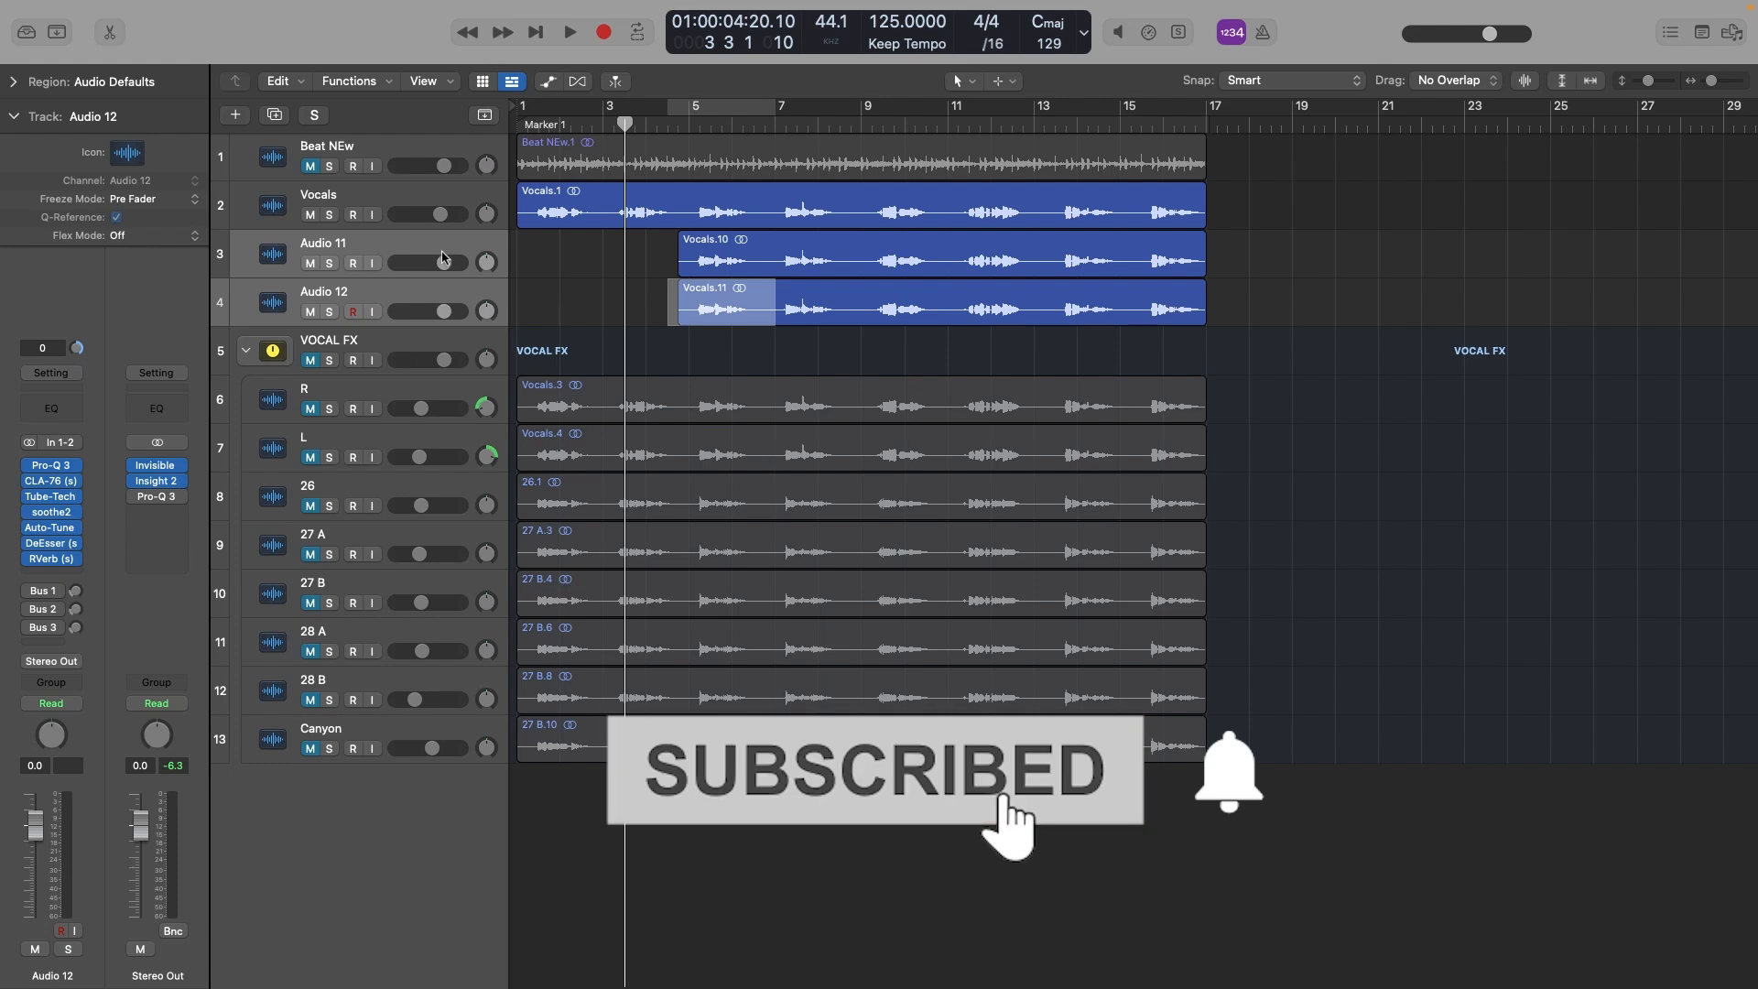
pyautogui.moveTo(442, 264); pyautogui.dragTo(436, 264)
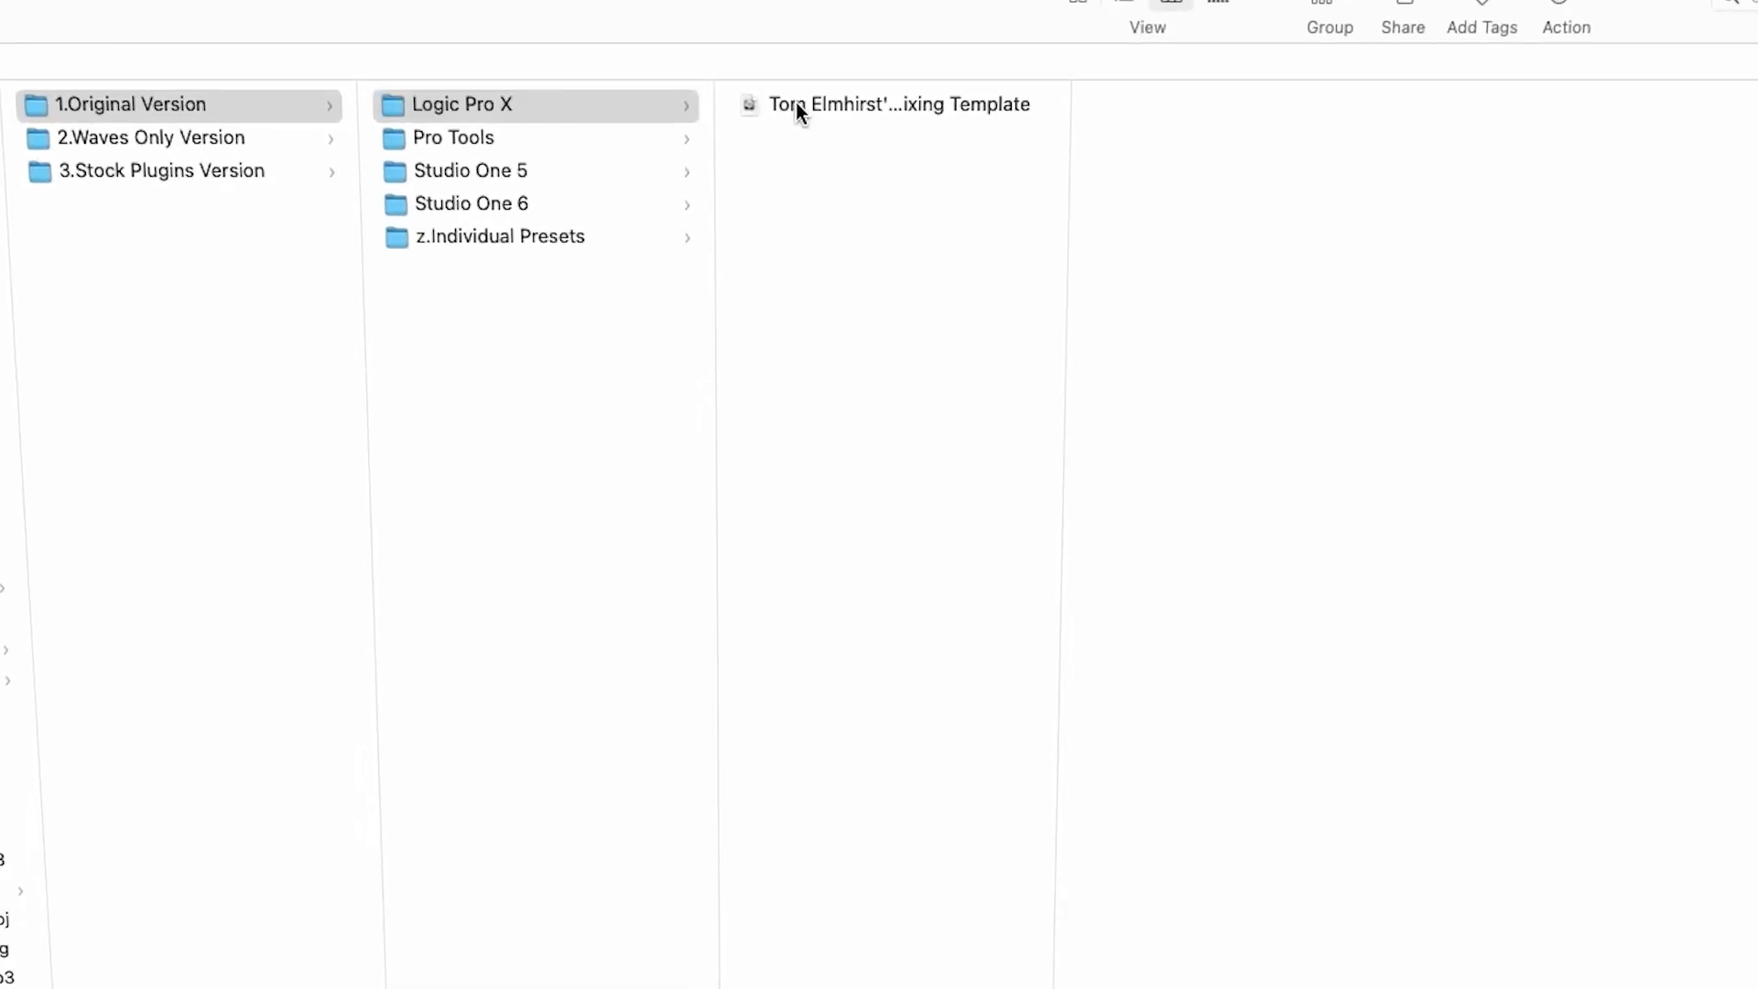
# Step: In the Tom Elmhirst mixing template for Logic Pro X, copy the Vocals region to the VOCAL FX tracks and adjust the CLA-76 input
pyautogui.click(800, 110)
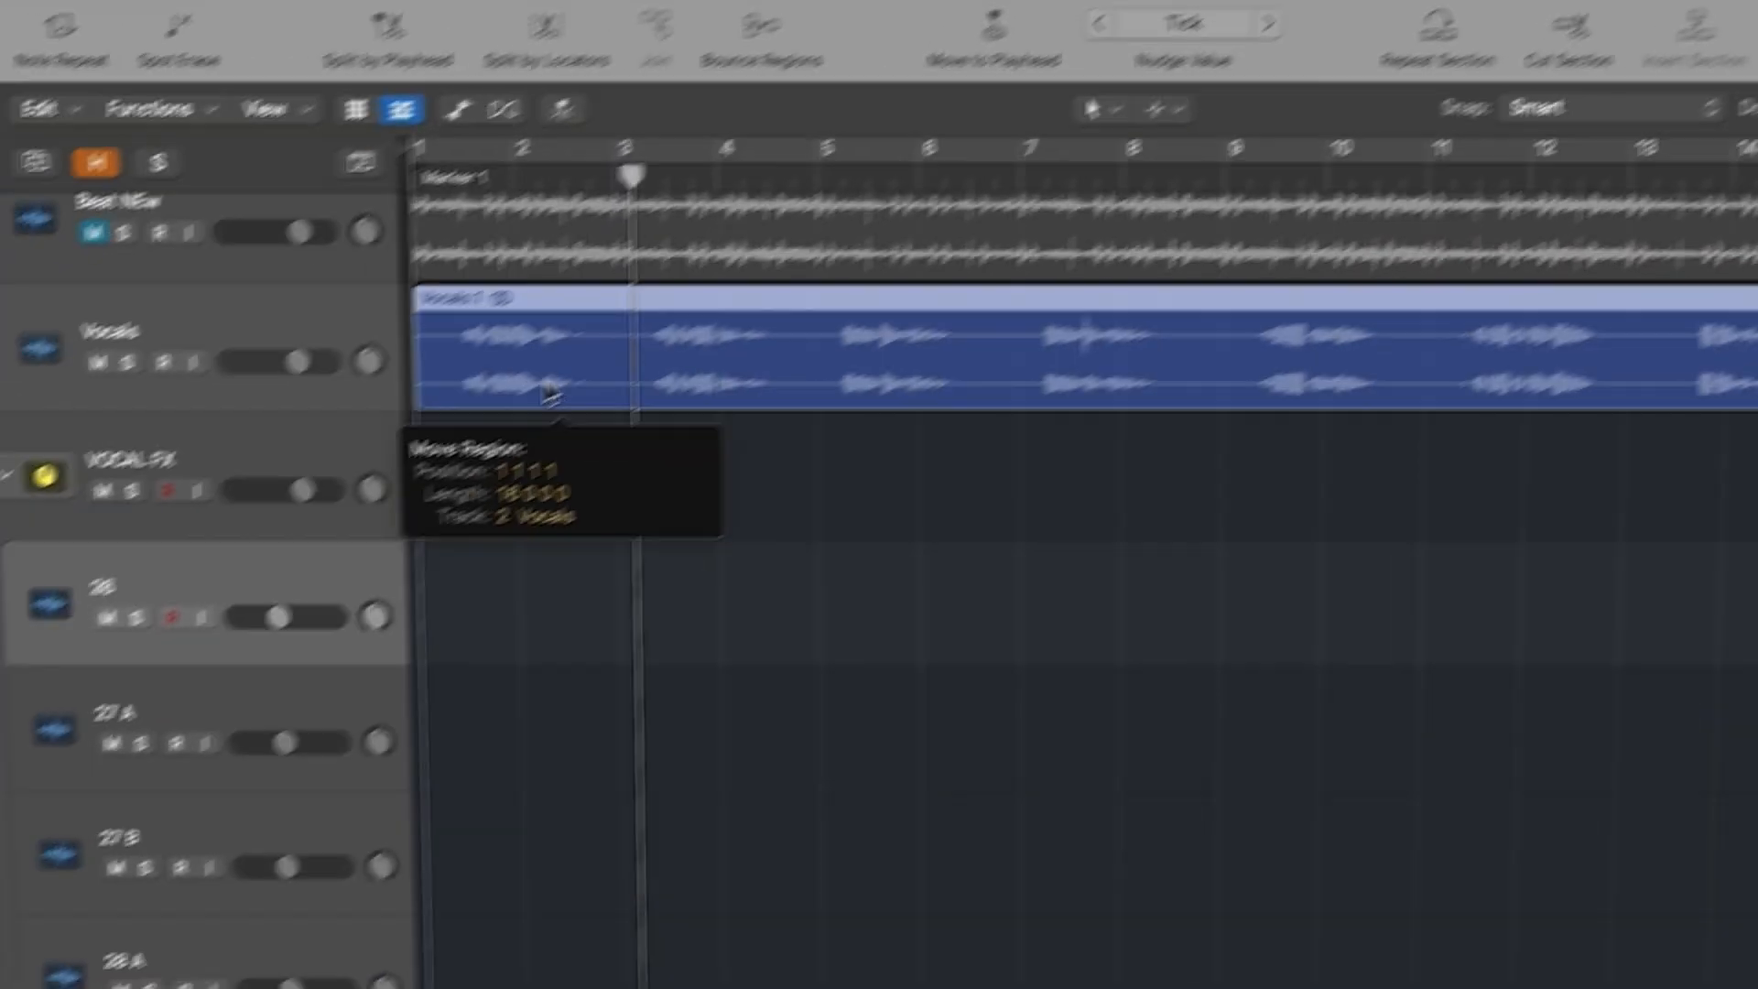
pyautogui.moveTo(549, 392); pyautogui.dragTo(606, 906)
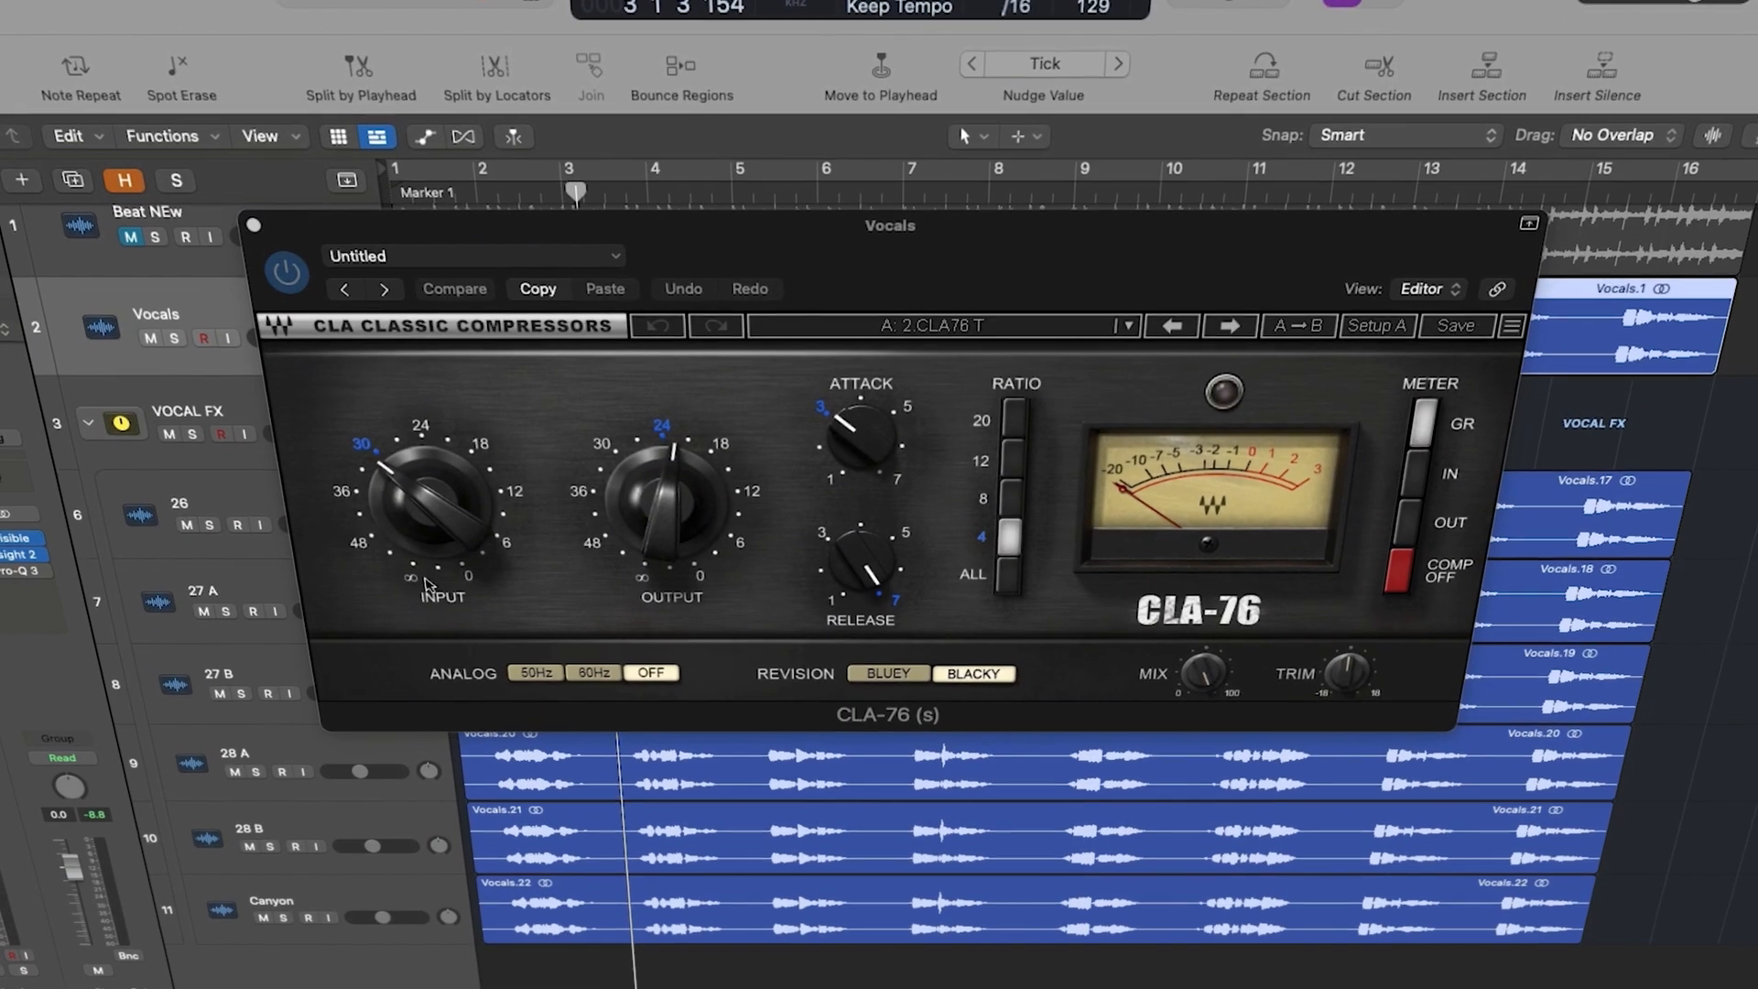
pyautogui.moveTo(432, 497); pyautogui.dragTo(432, 462)
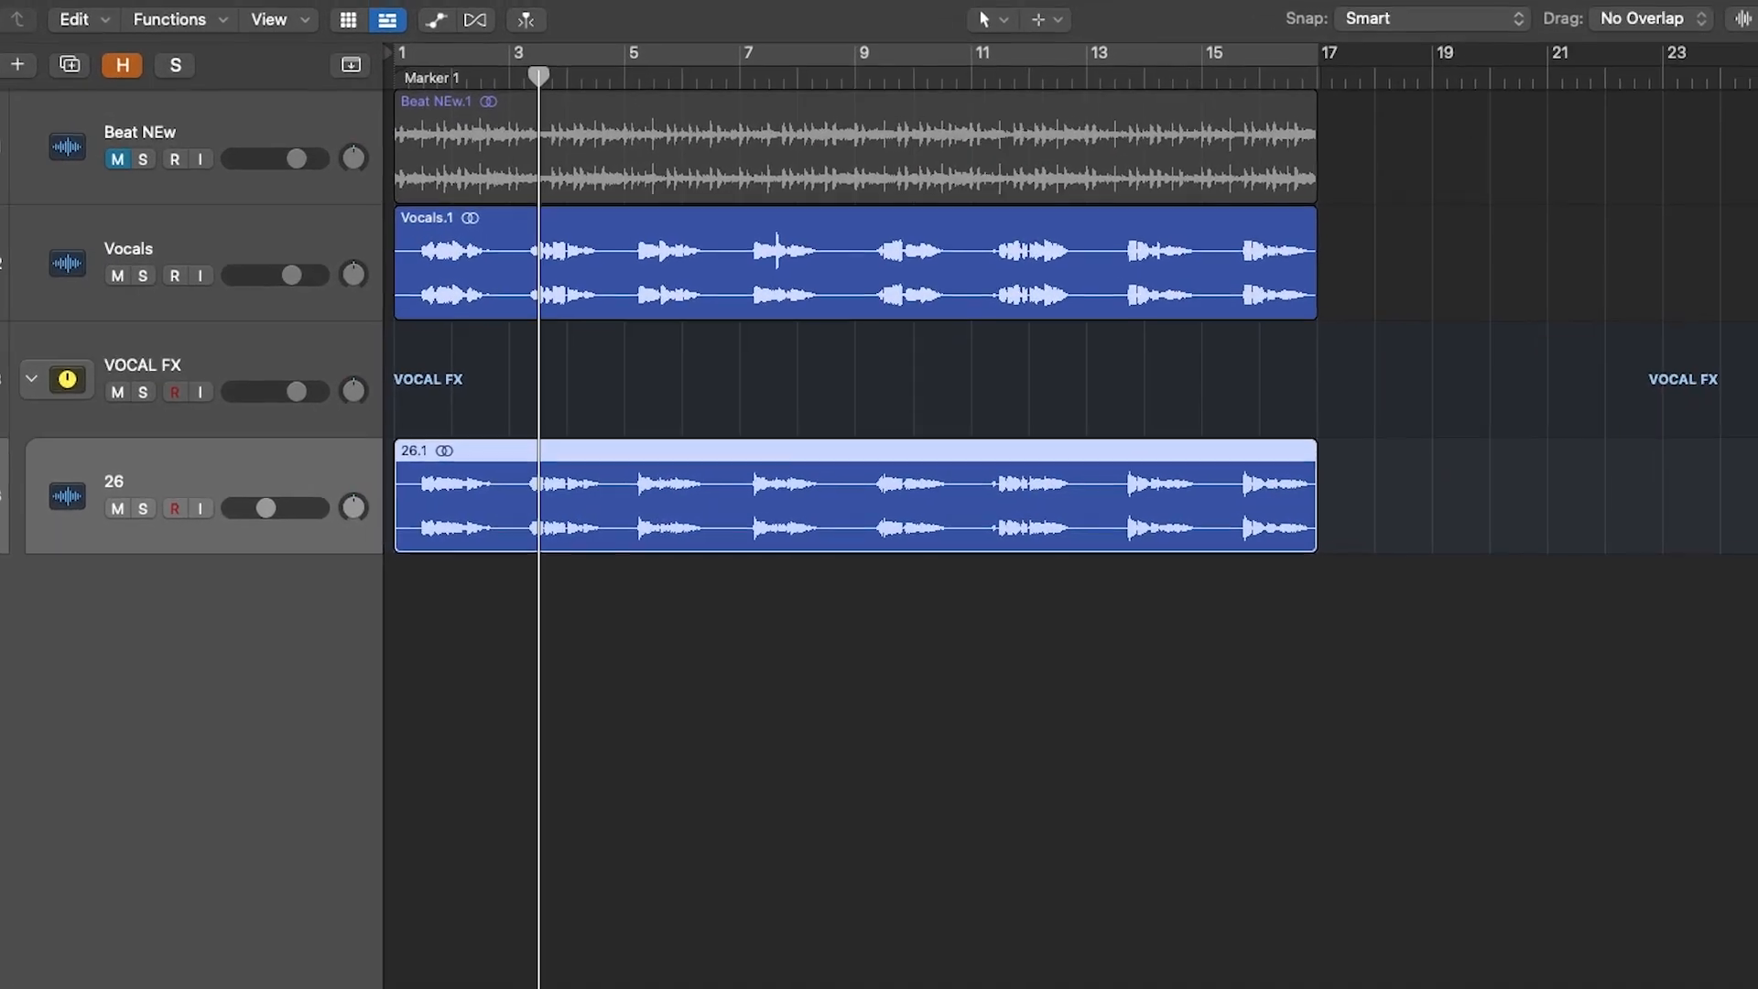
# Step: Examine the low-cut and high-cut bands in Pro-Q 3 on track 26
pyautogui.click(49, 578)
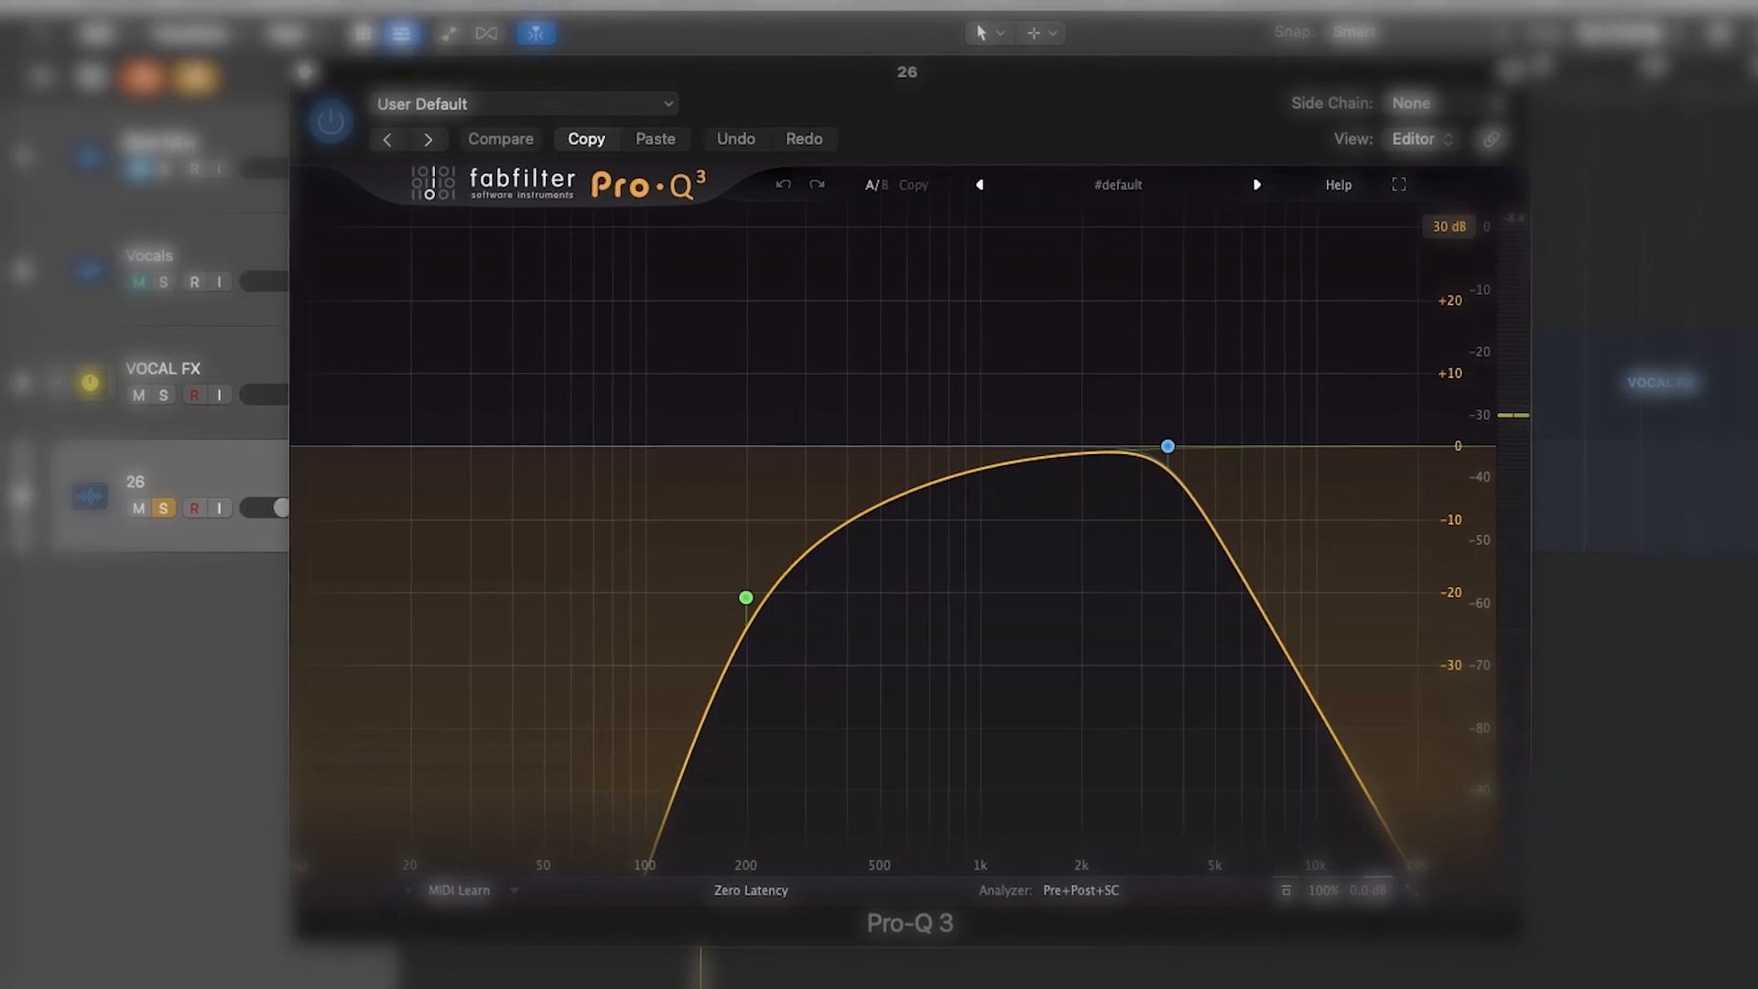
pyautogui.click(753, 593)
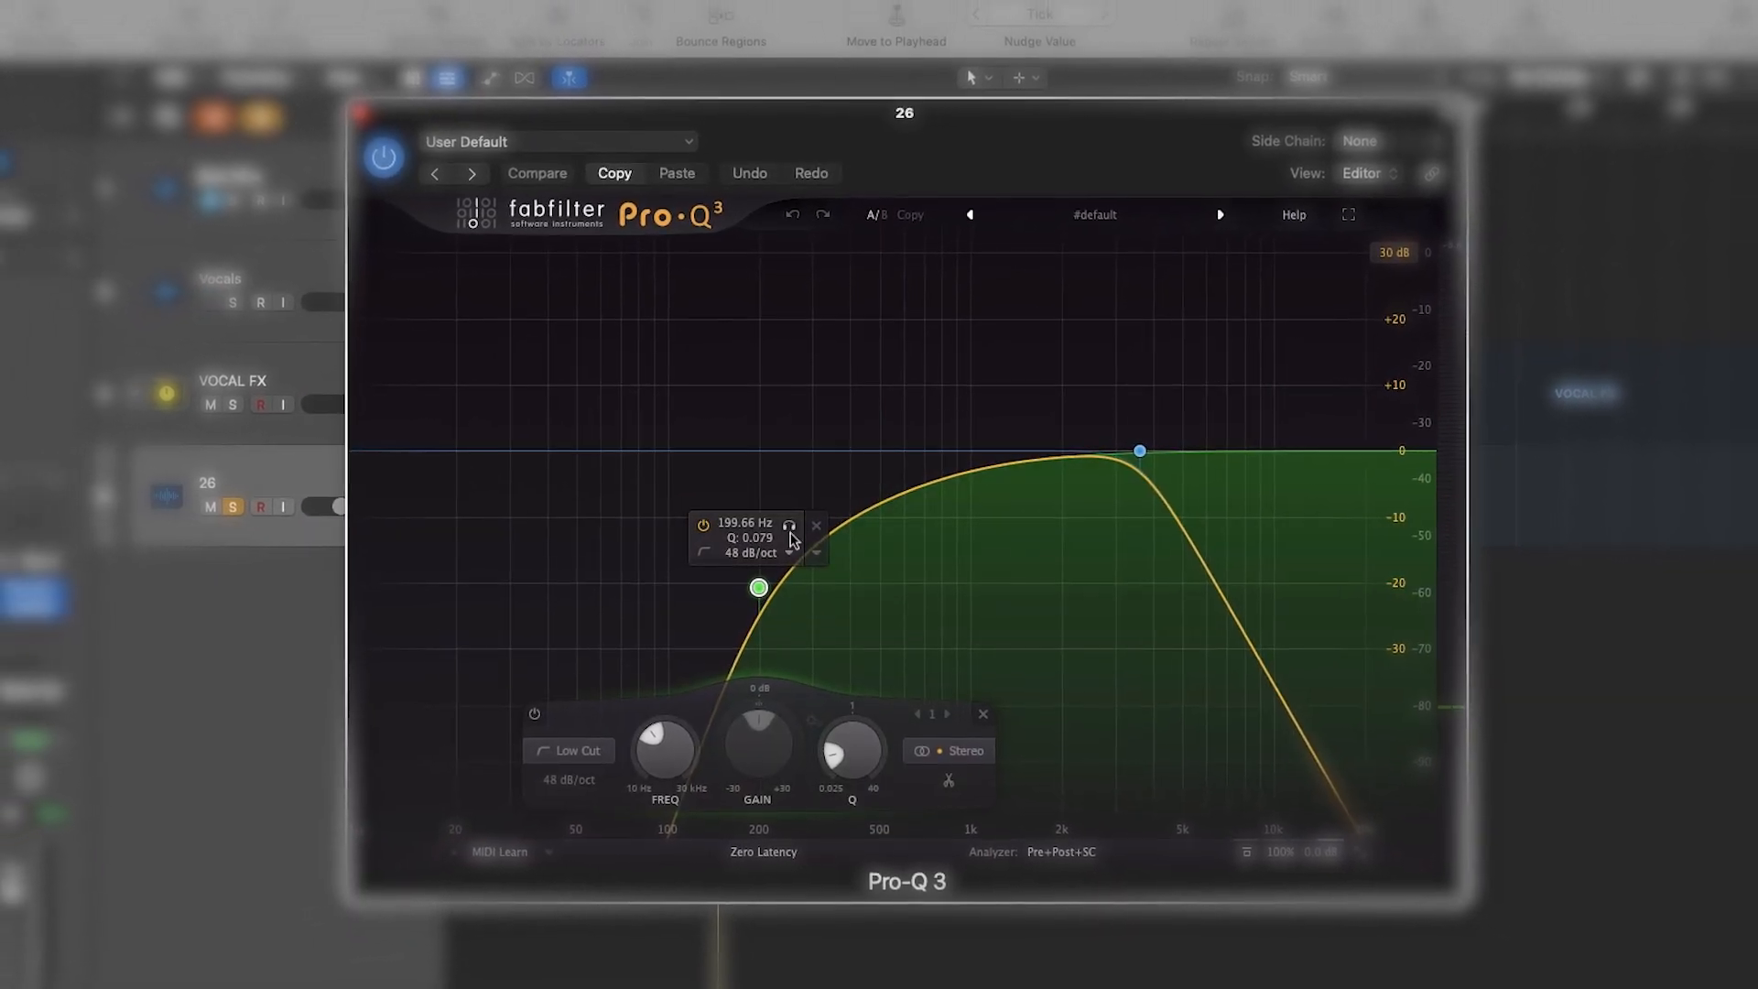
pyautogui.moveTo(1147, 463)
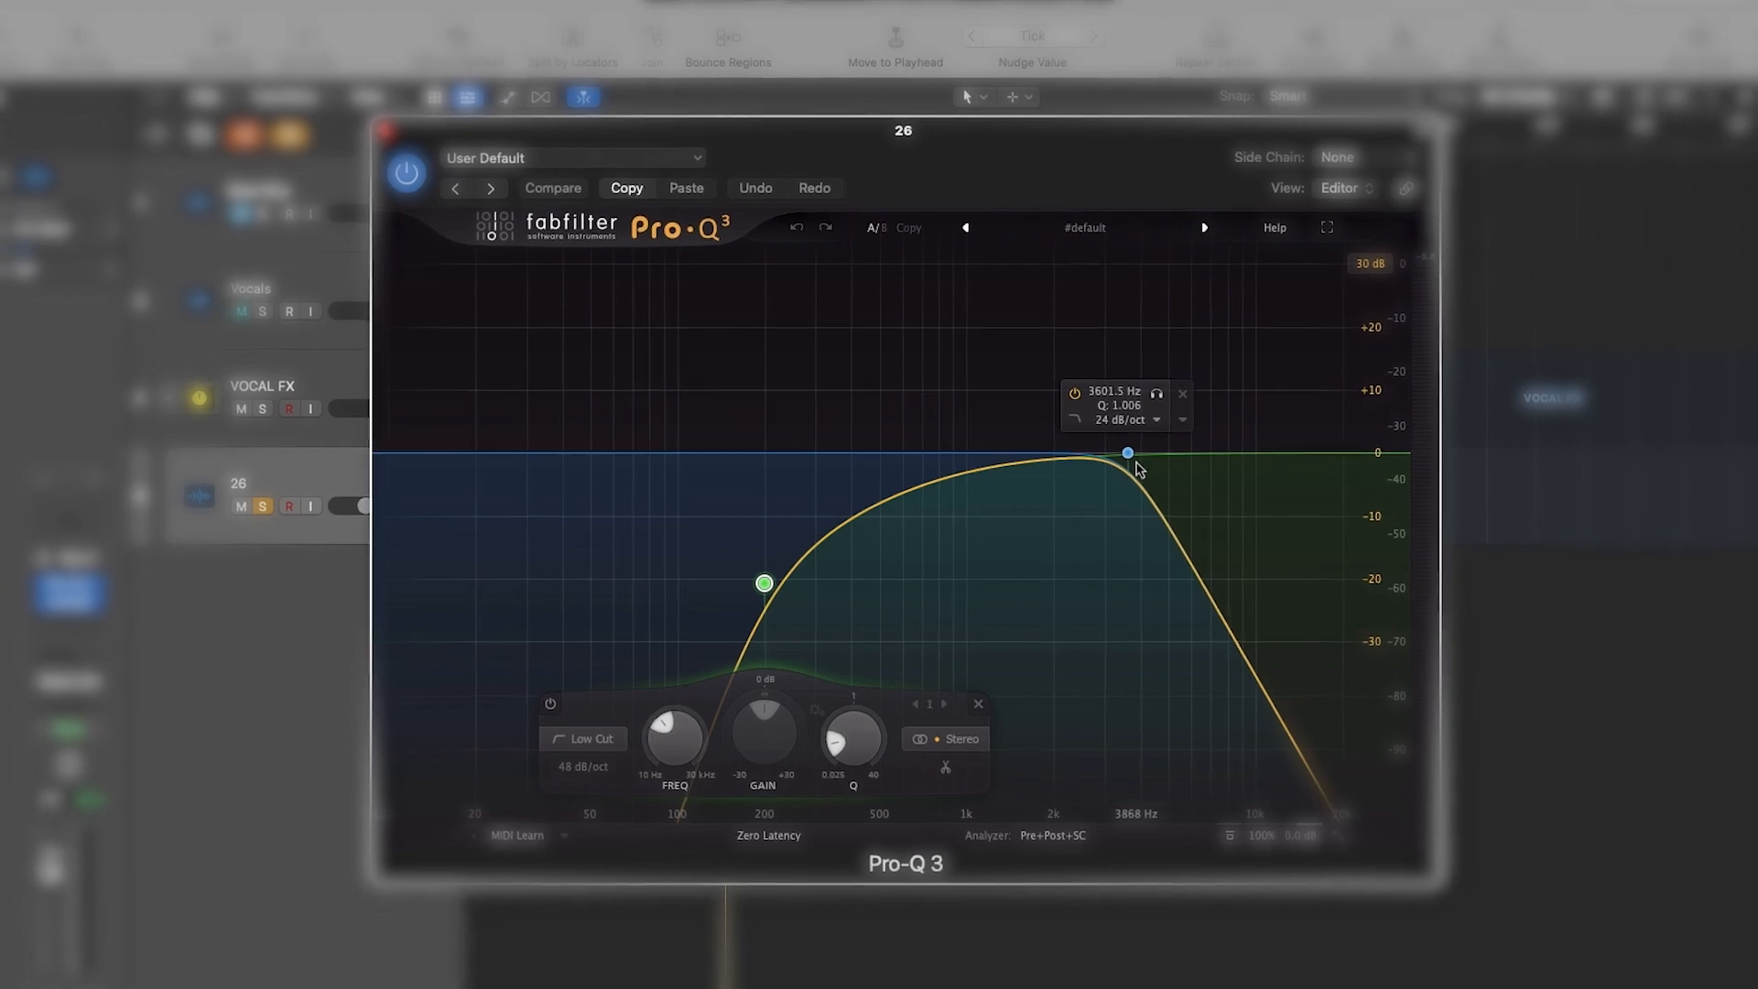
pyautogui.click(1124, 456)
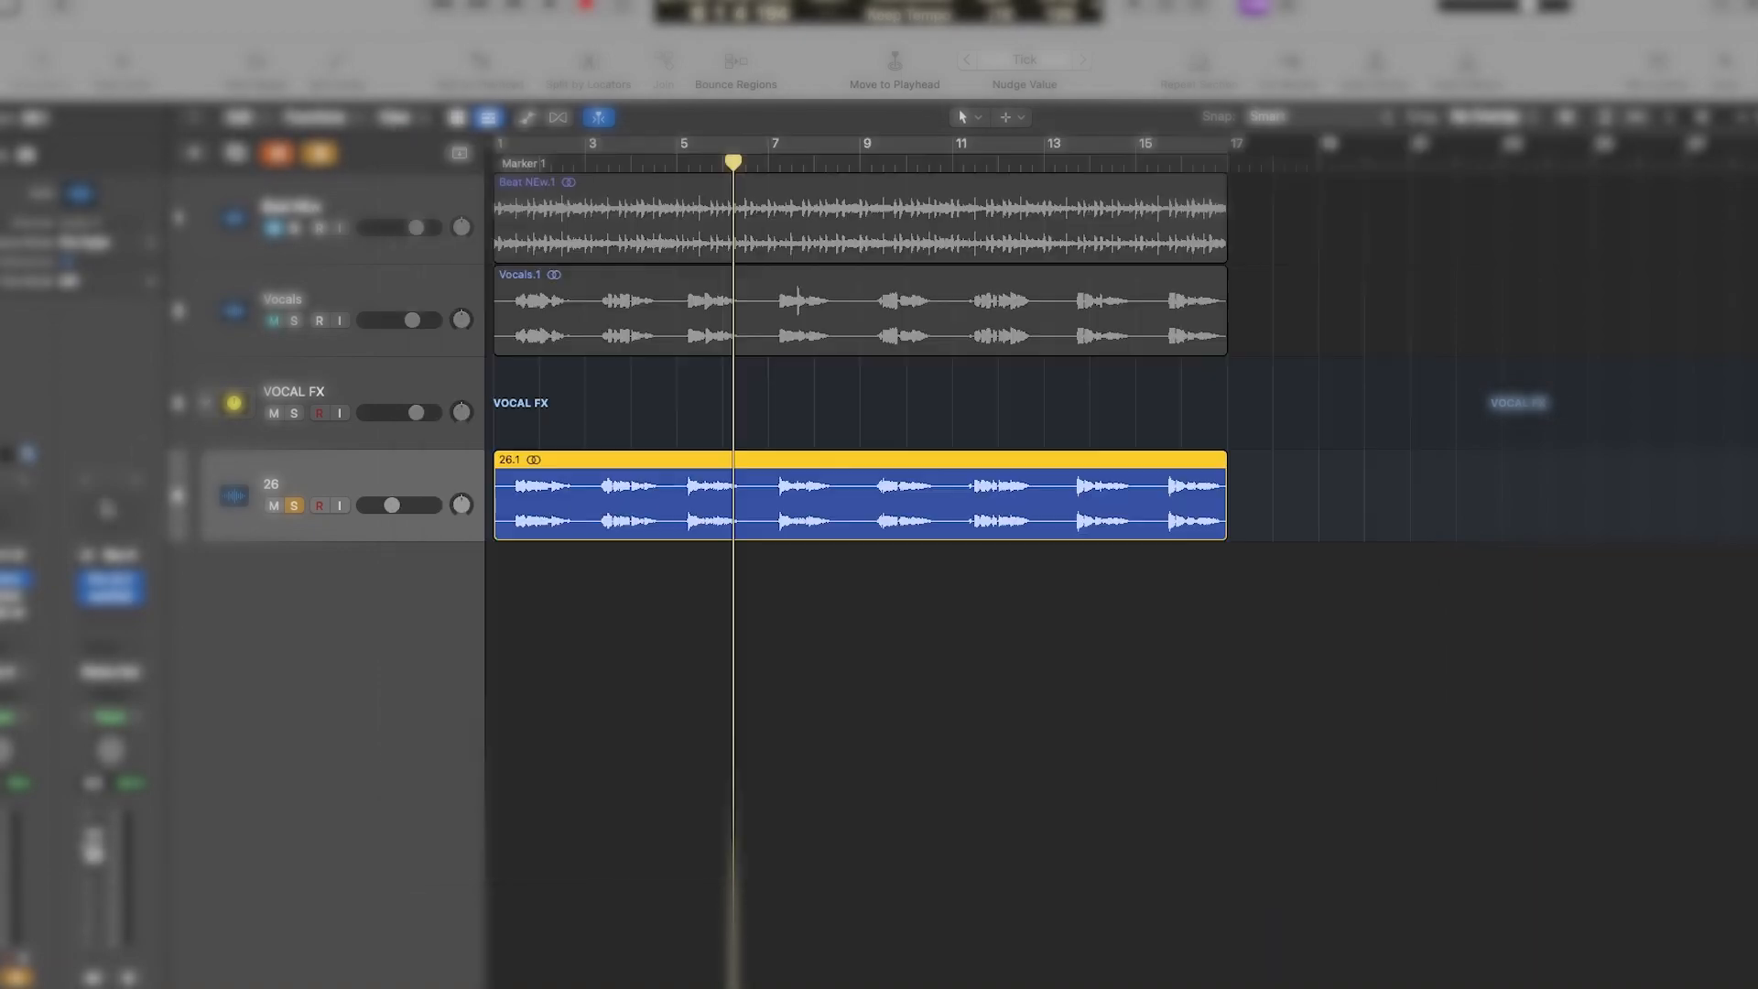
# Step: Review the soothe2 settings on track 26, close the plugin and open the track's third insert
pyautogui.click(110, 596)
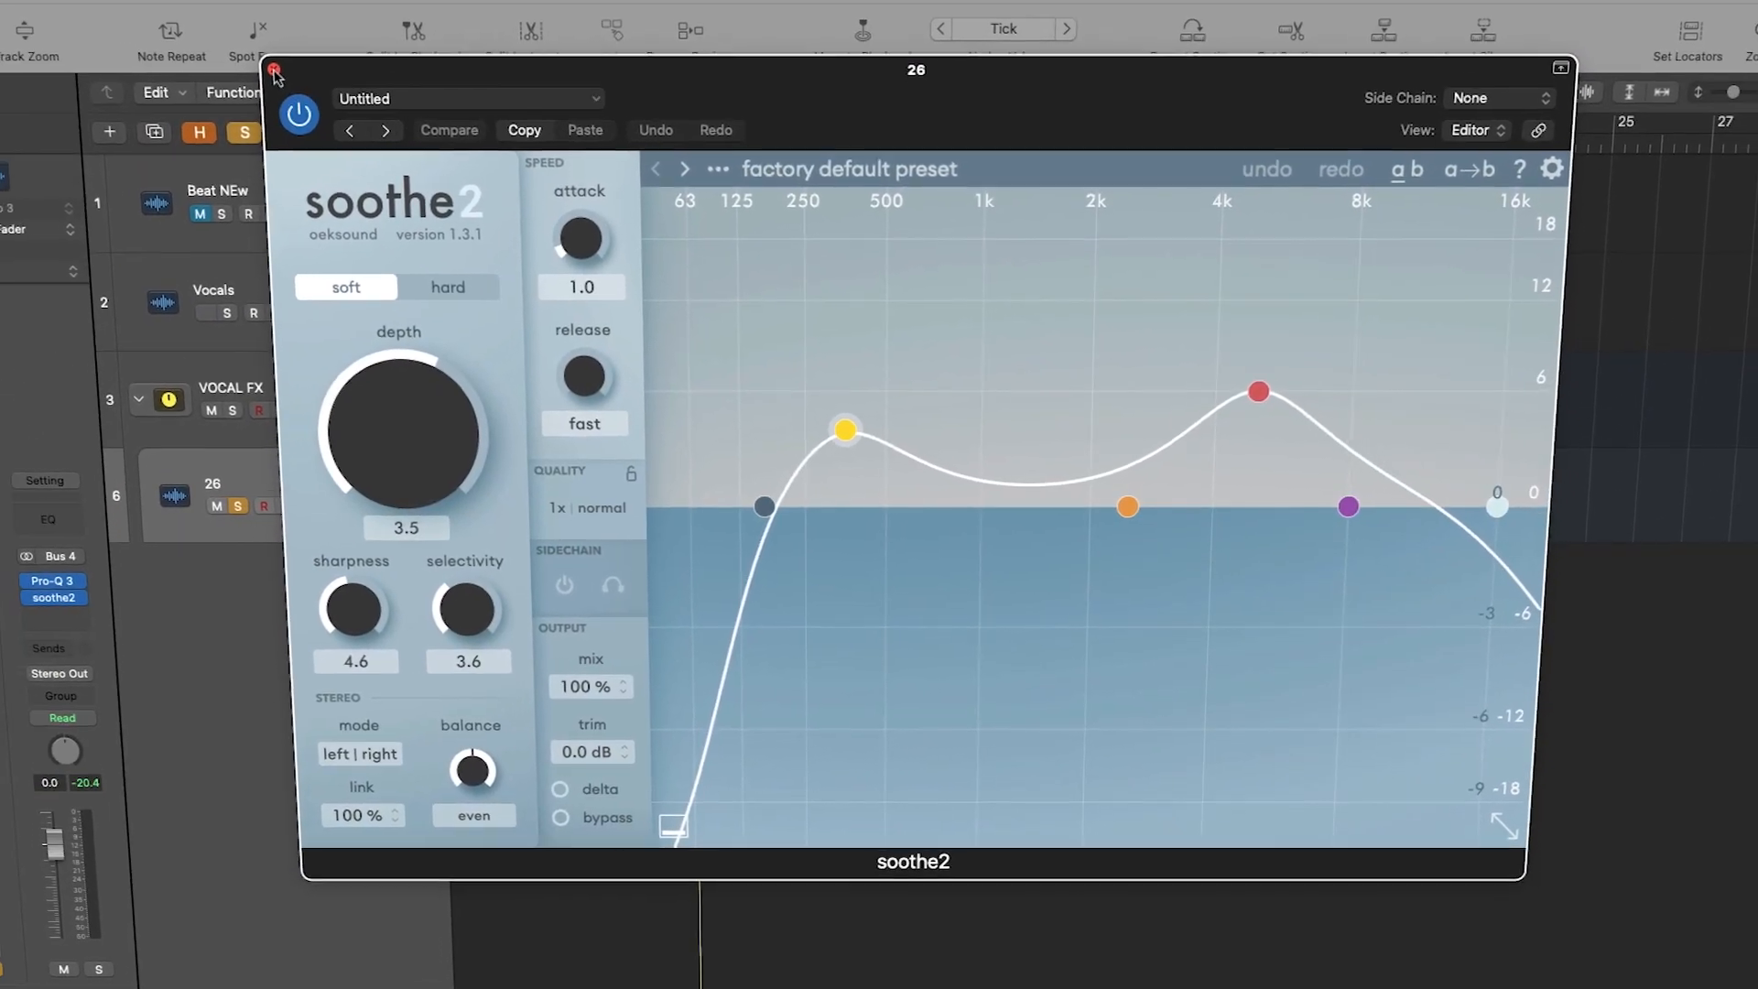
pyautogui.click(307, 85)
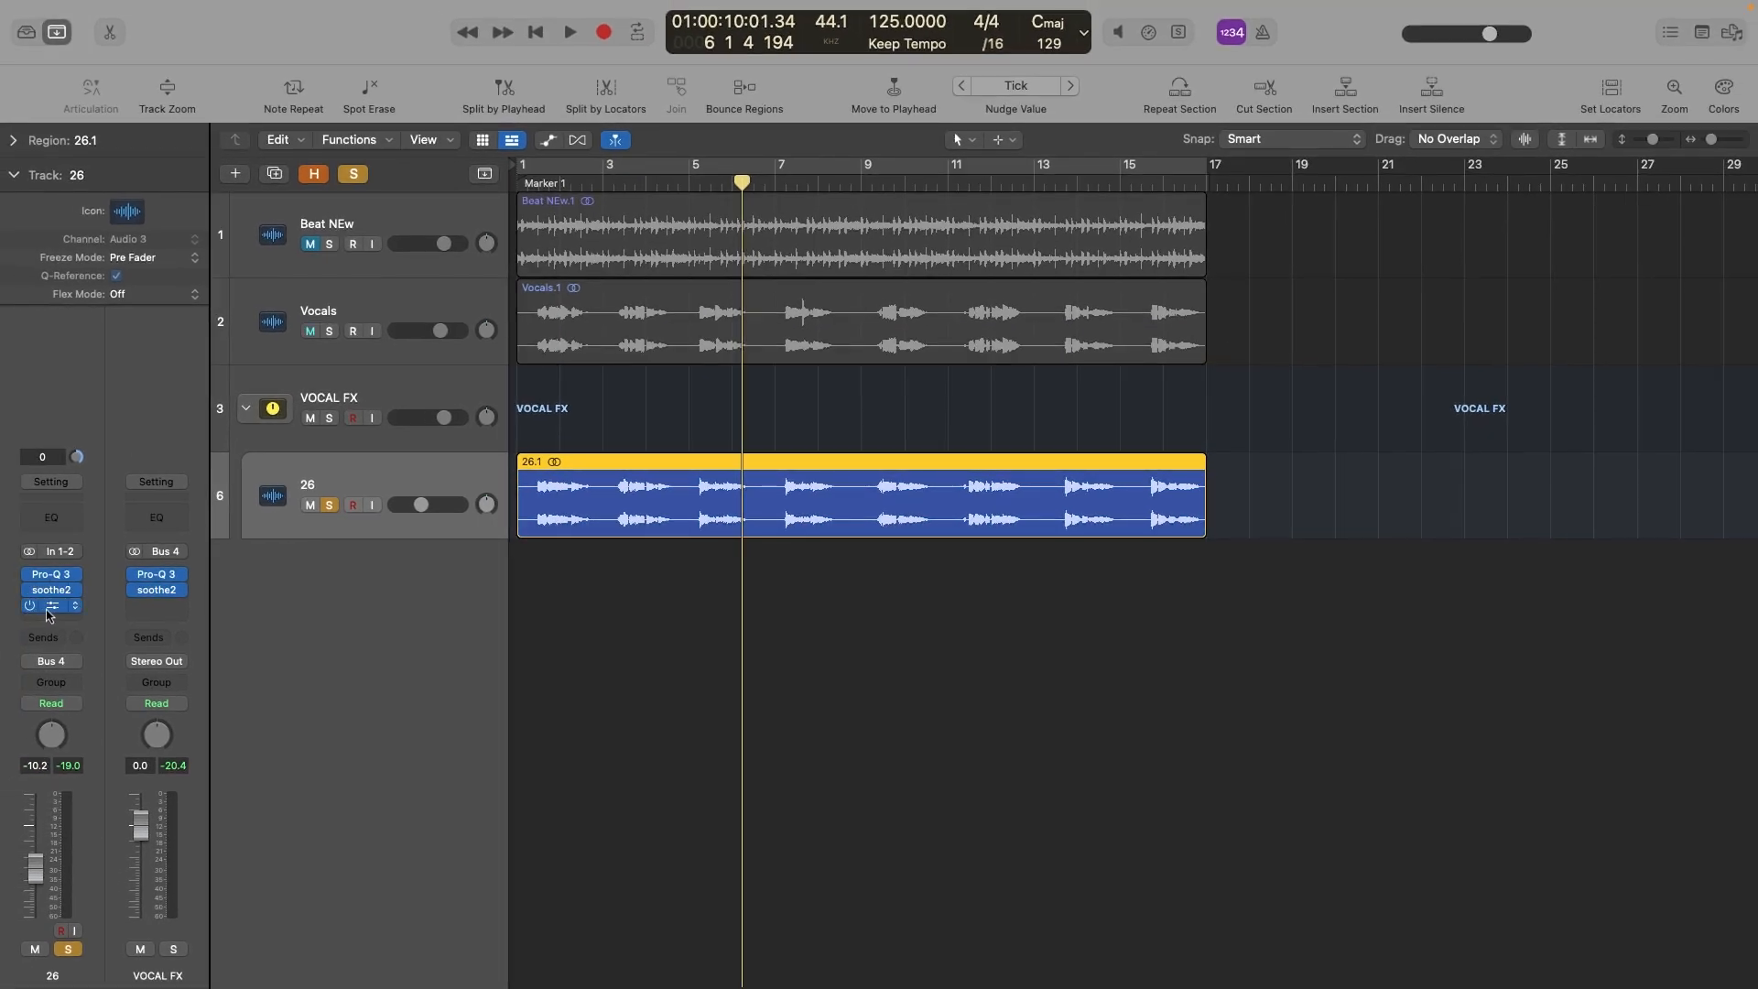
pyautogui.click(47, 607)
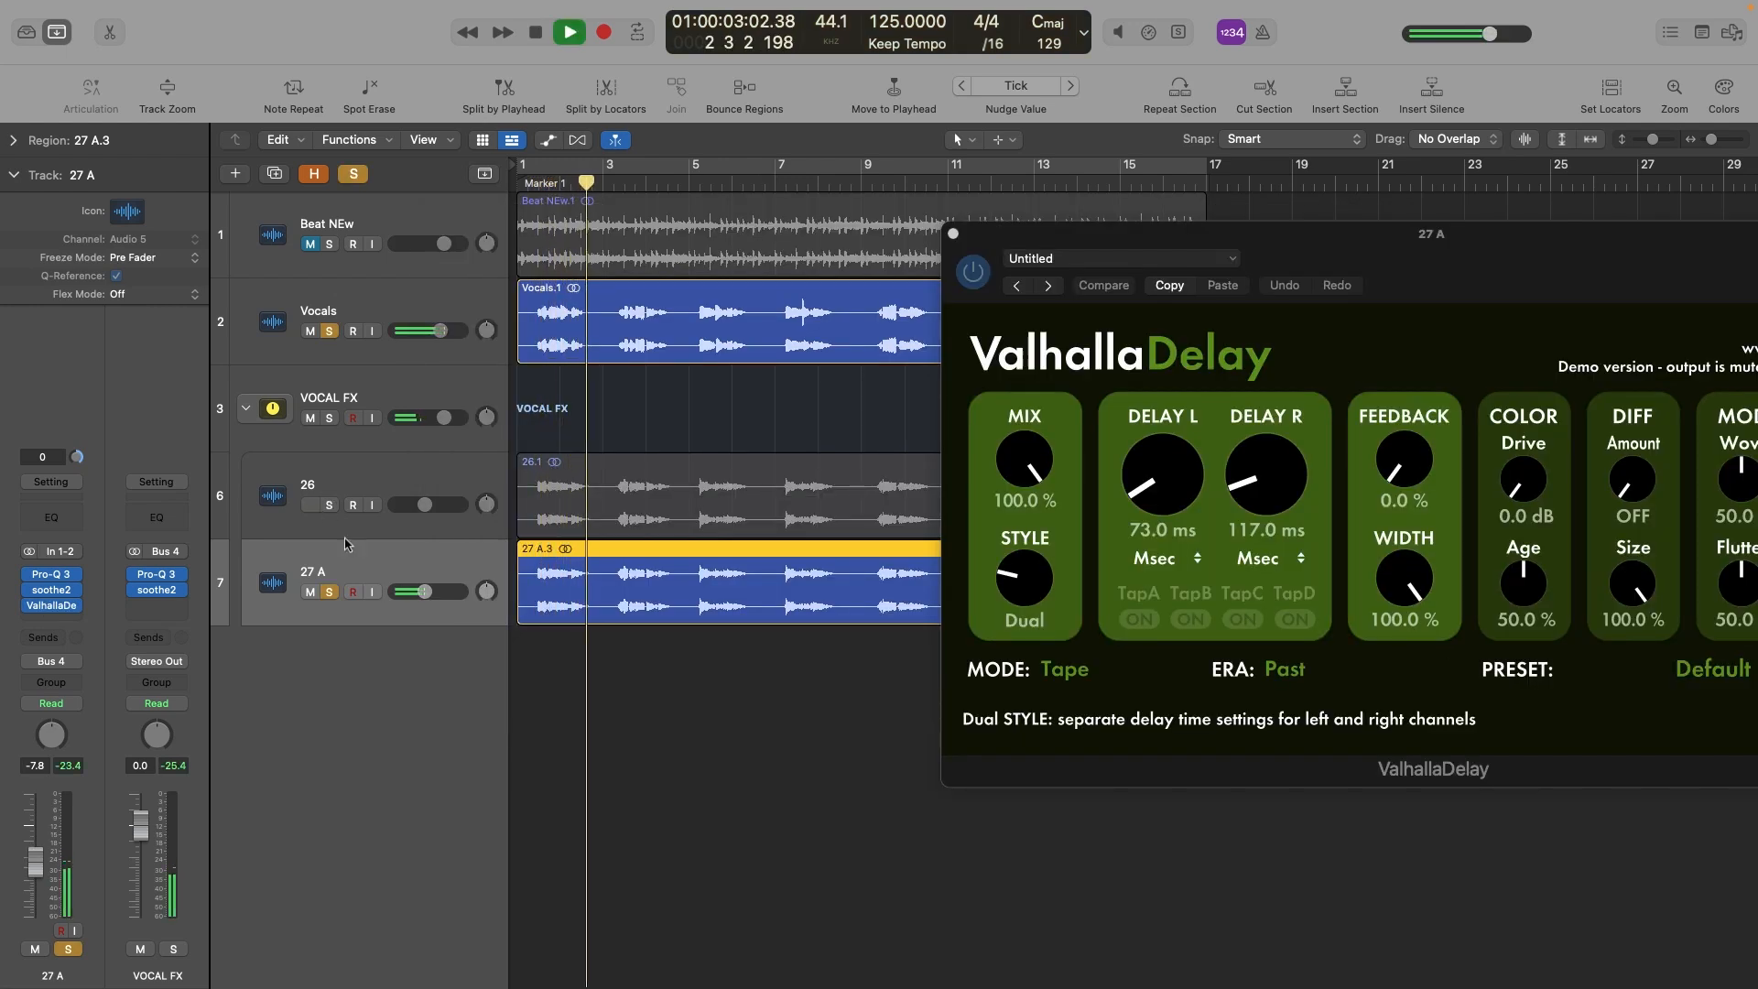
# Step: Set track 27 A's volume to -7.6 dB during playback and solo track 26 alongside it
pyautogui.moveTo(438, 602); pyautogui.dragTo(449, 602)
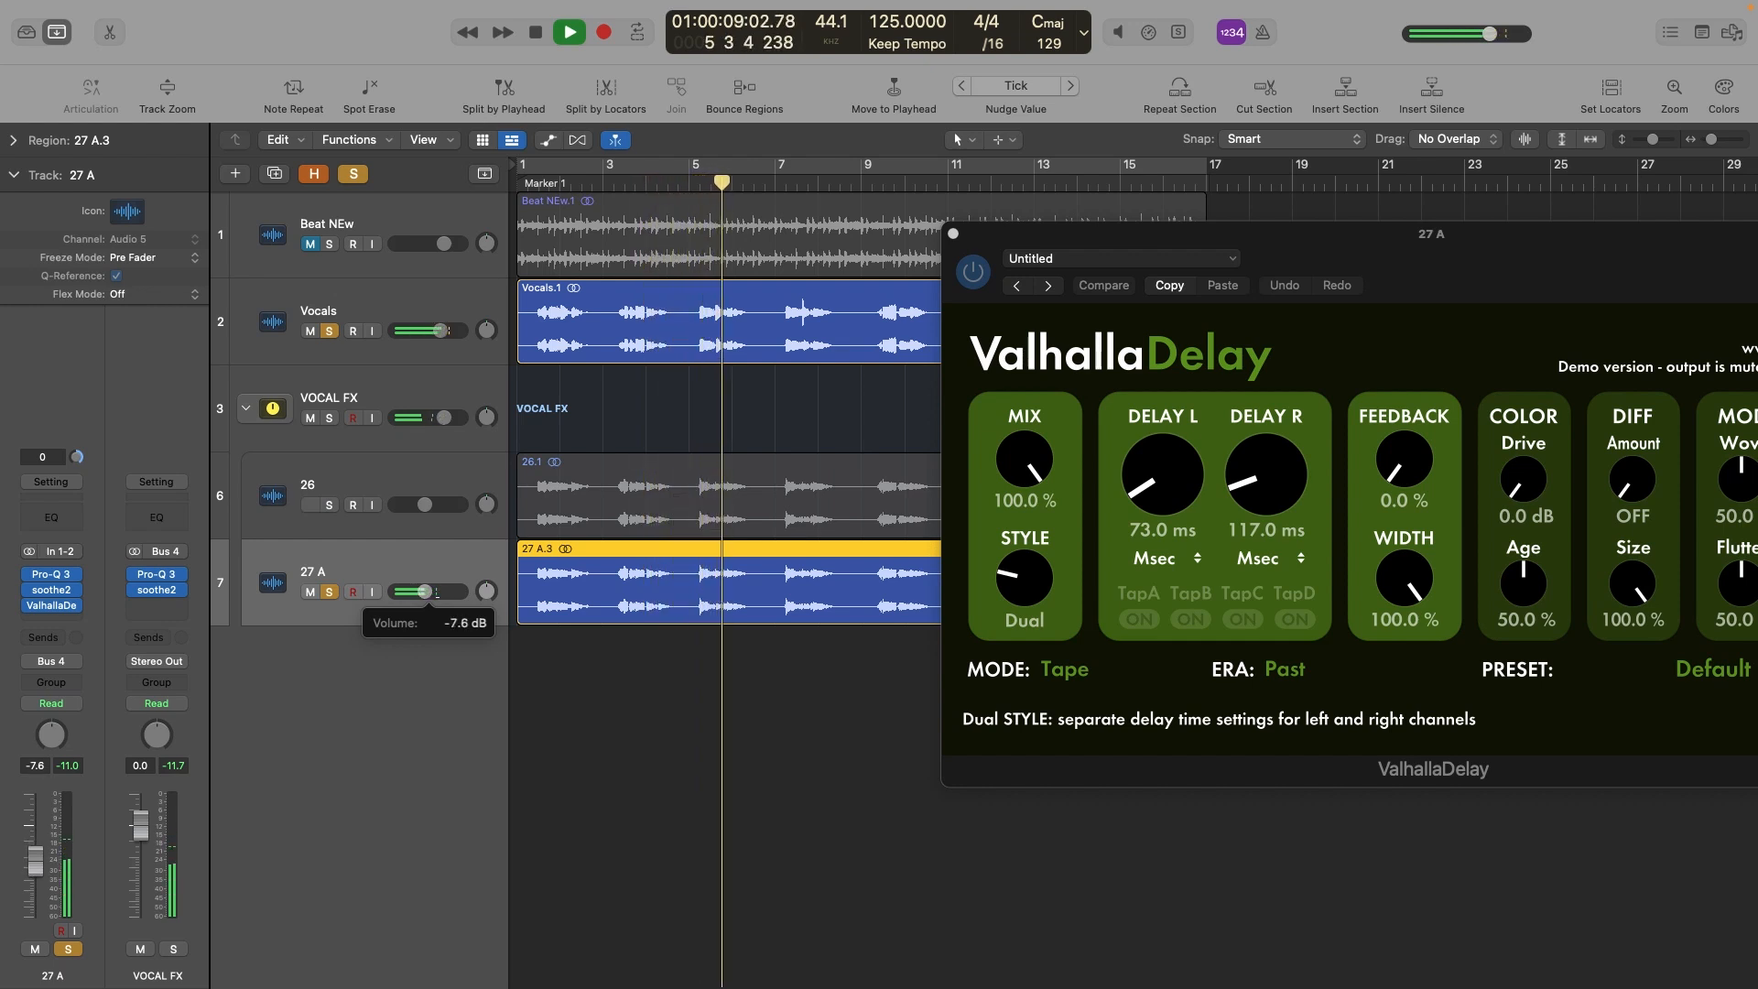
pyautogui.click(330, 505)
pyautogui.click(331, 507)
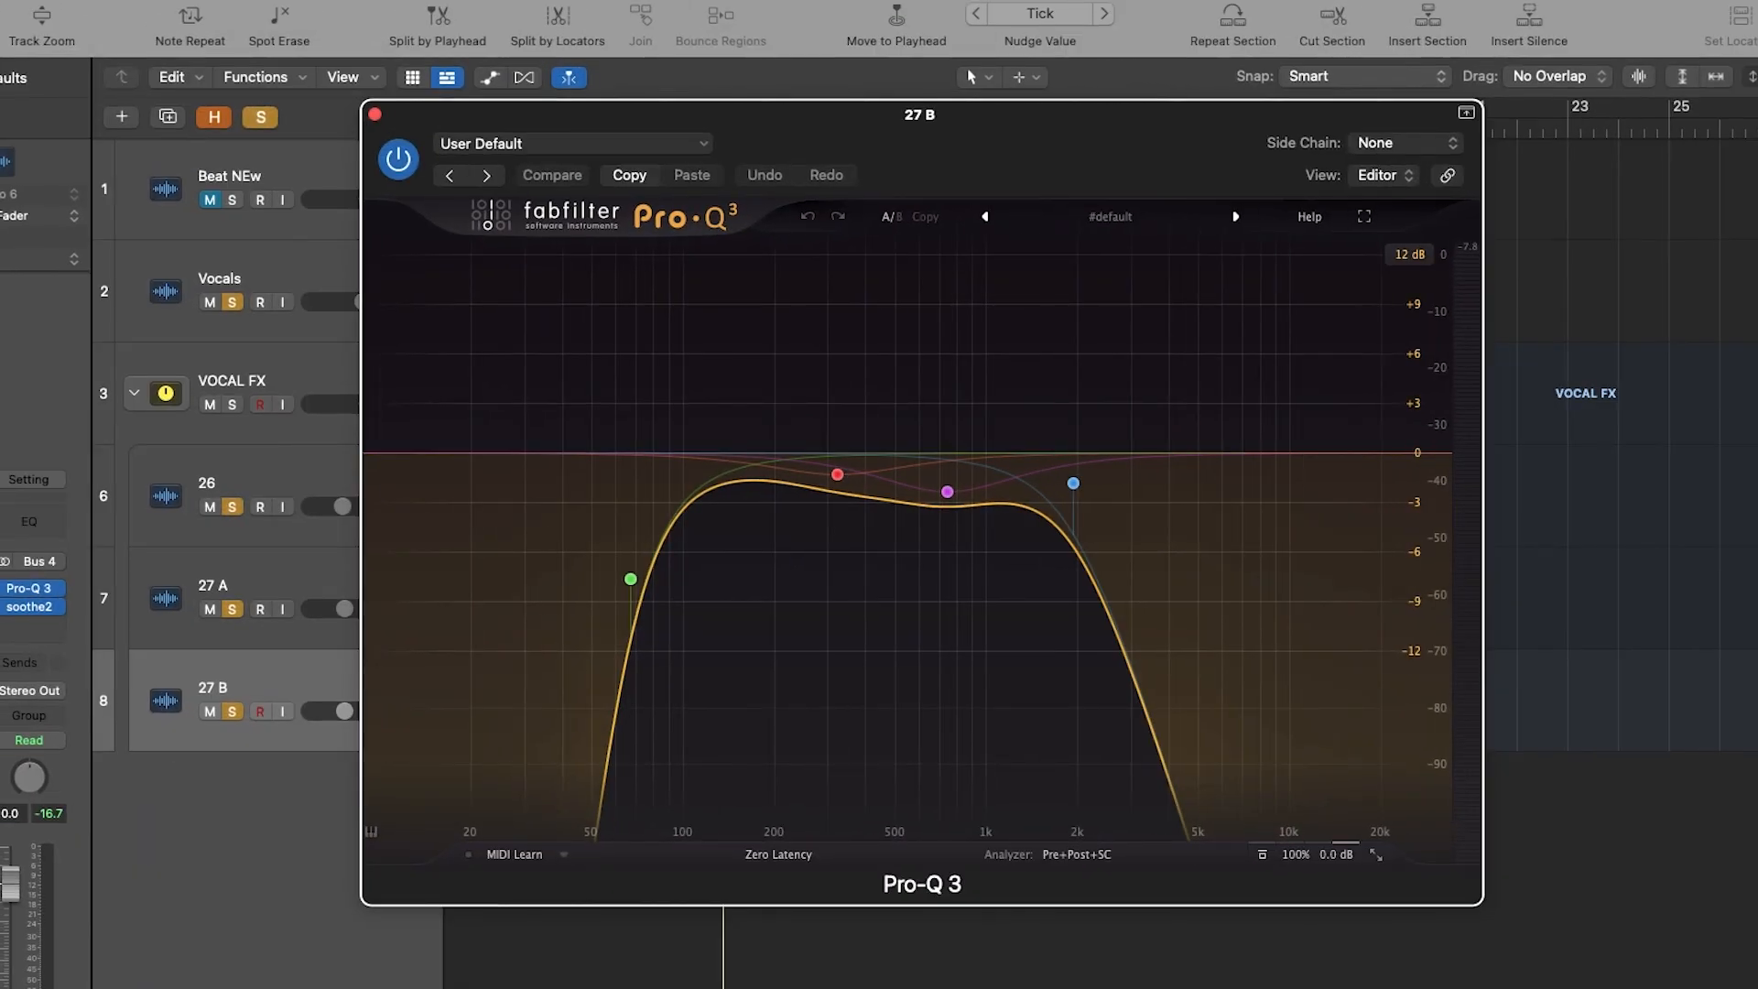
# Step: Review Pro-Q 3 and soothe2 on track 27 B, then open its UADx Brigade Chorus
pyautogui.press('super+w')
pyautogui.click(30, 607)
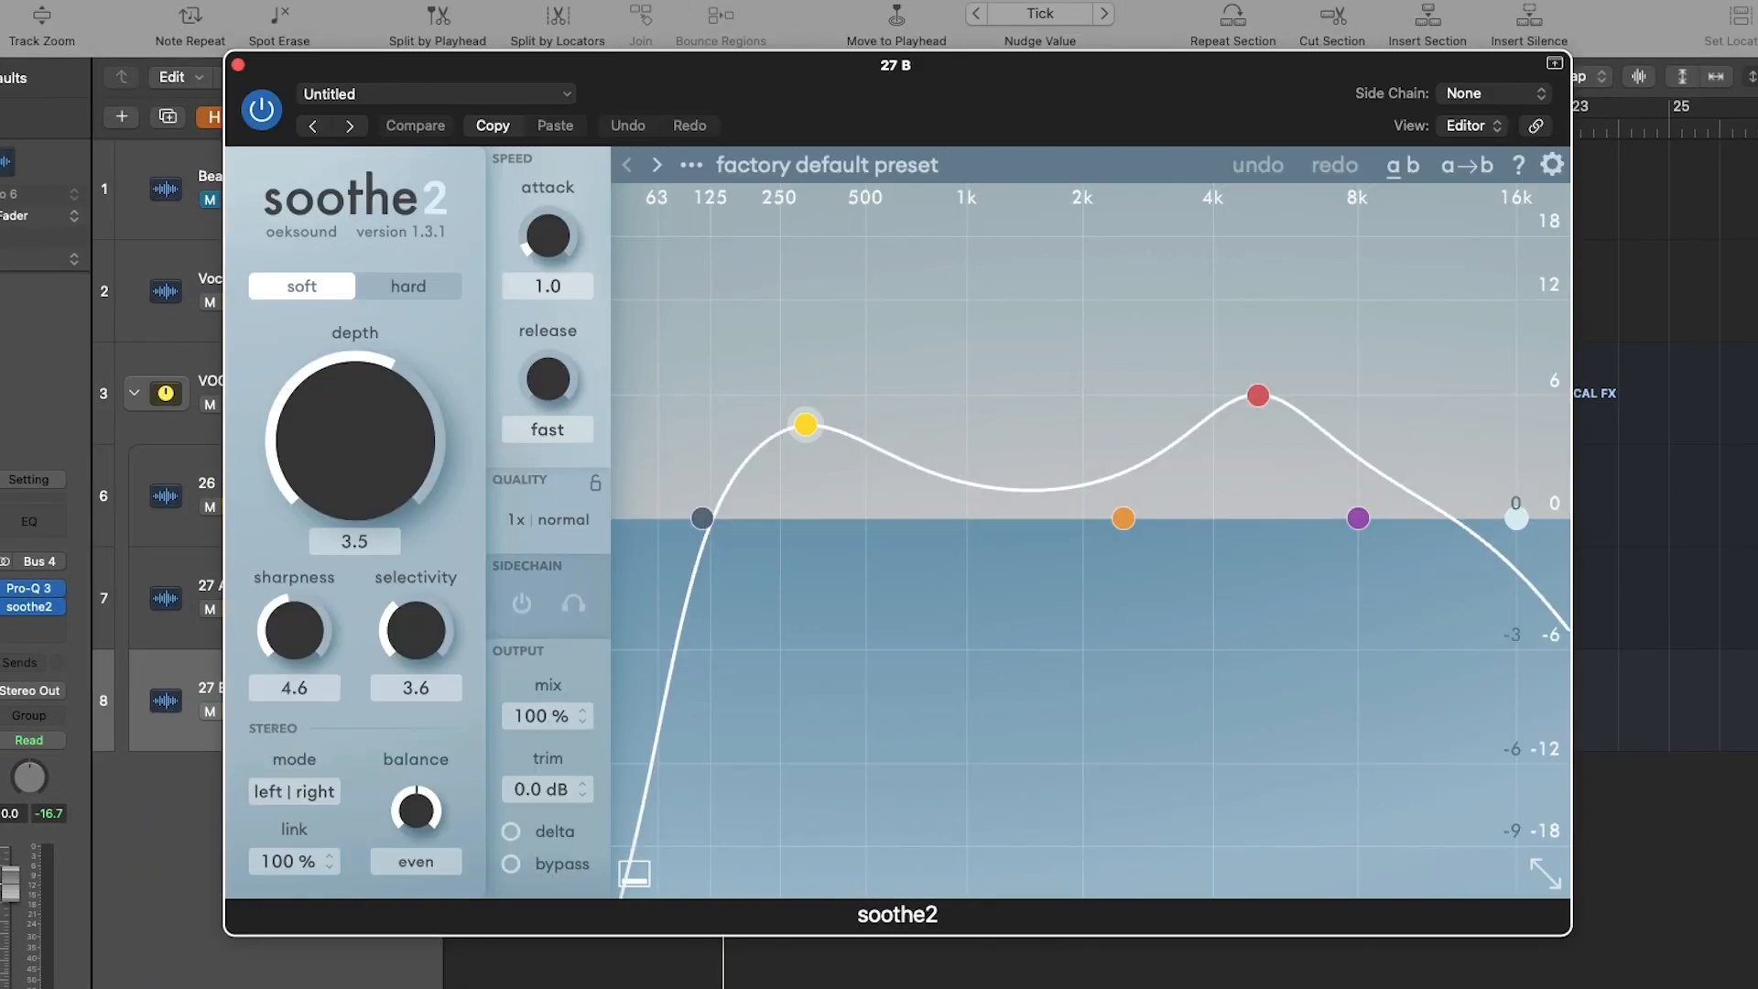
pyautogui.press('super+w')
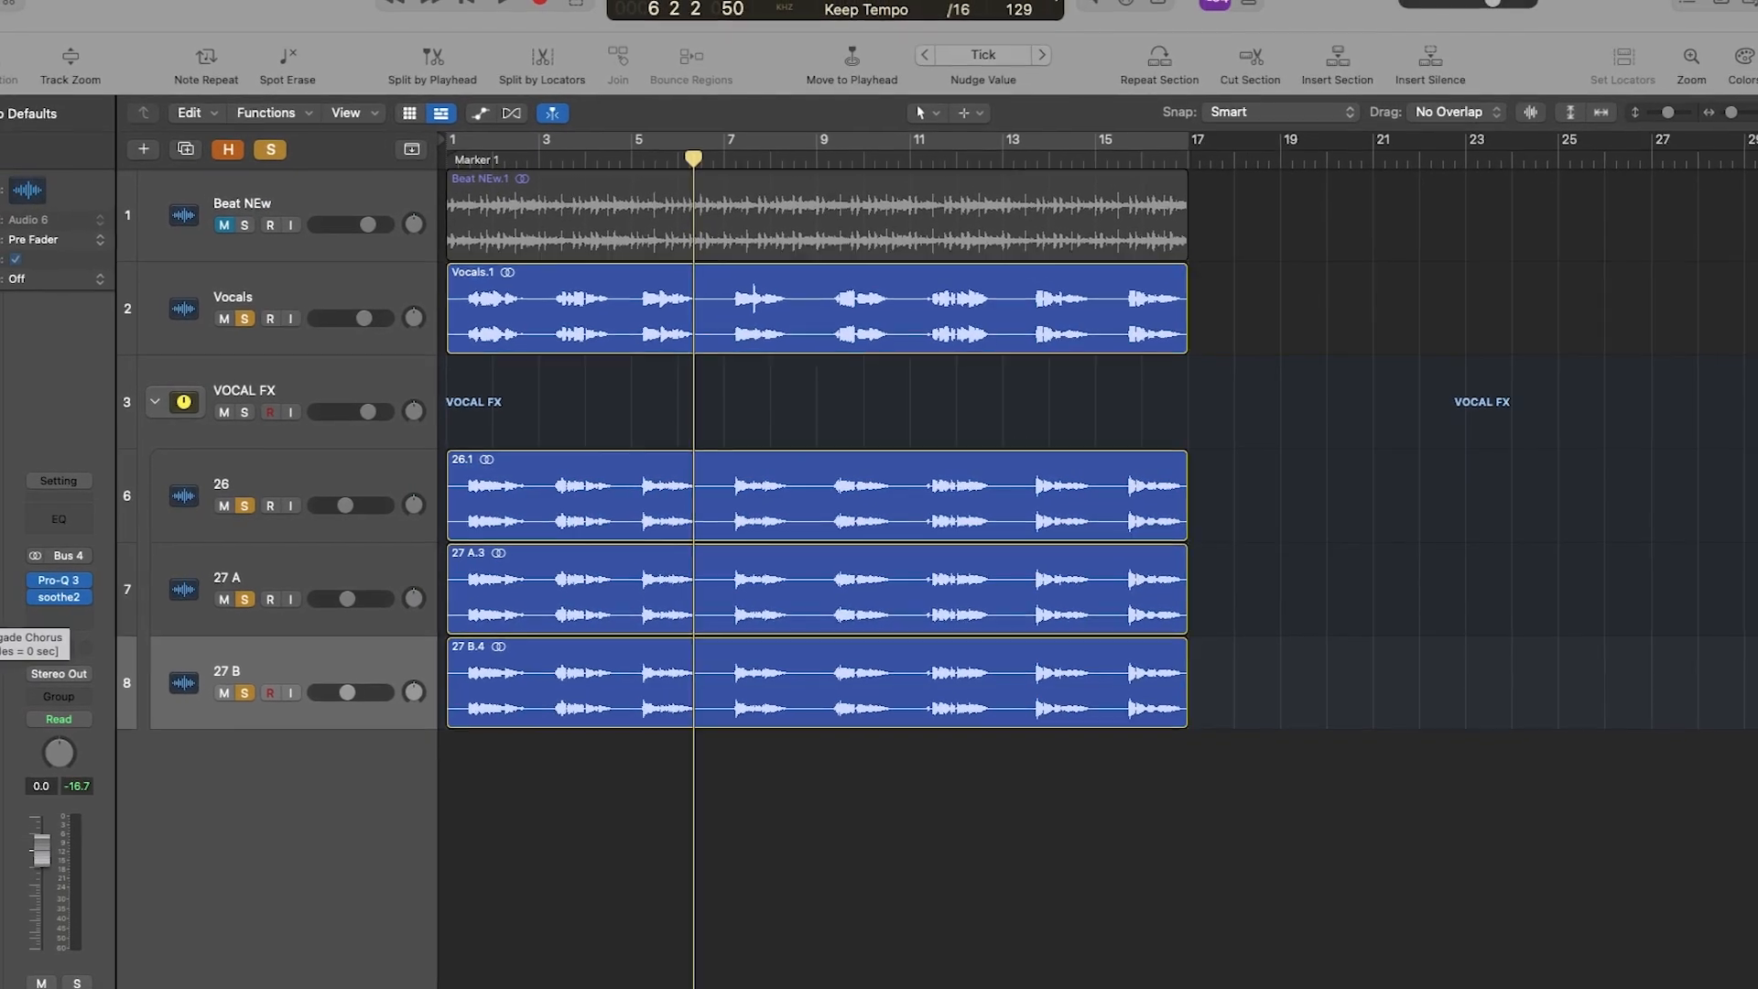
pyautogui.click(17, 608)
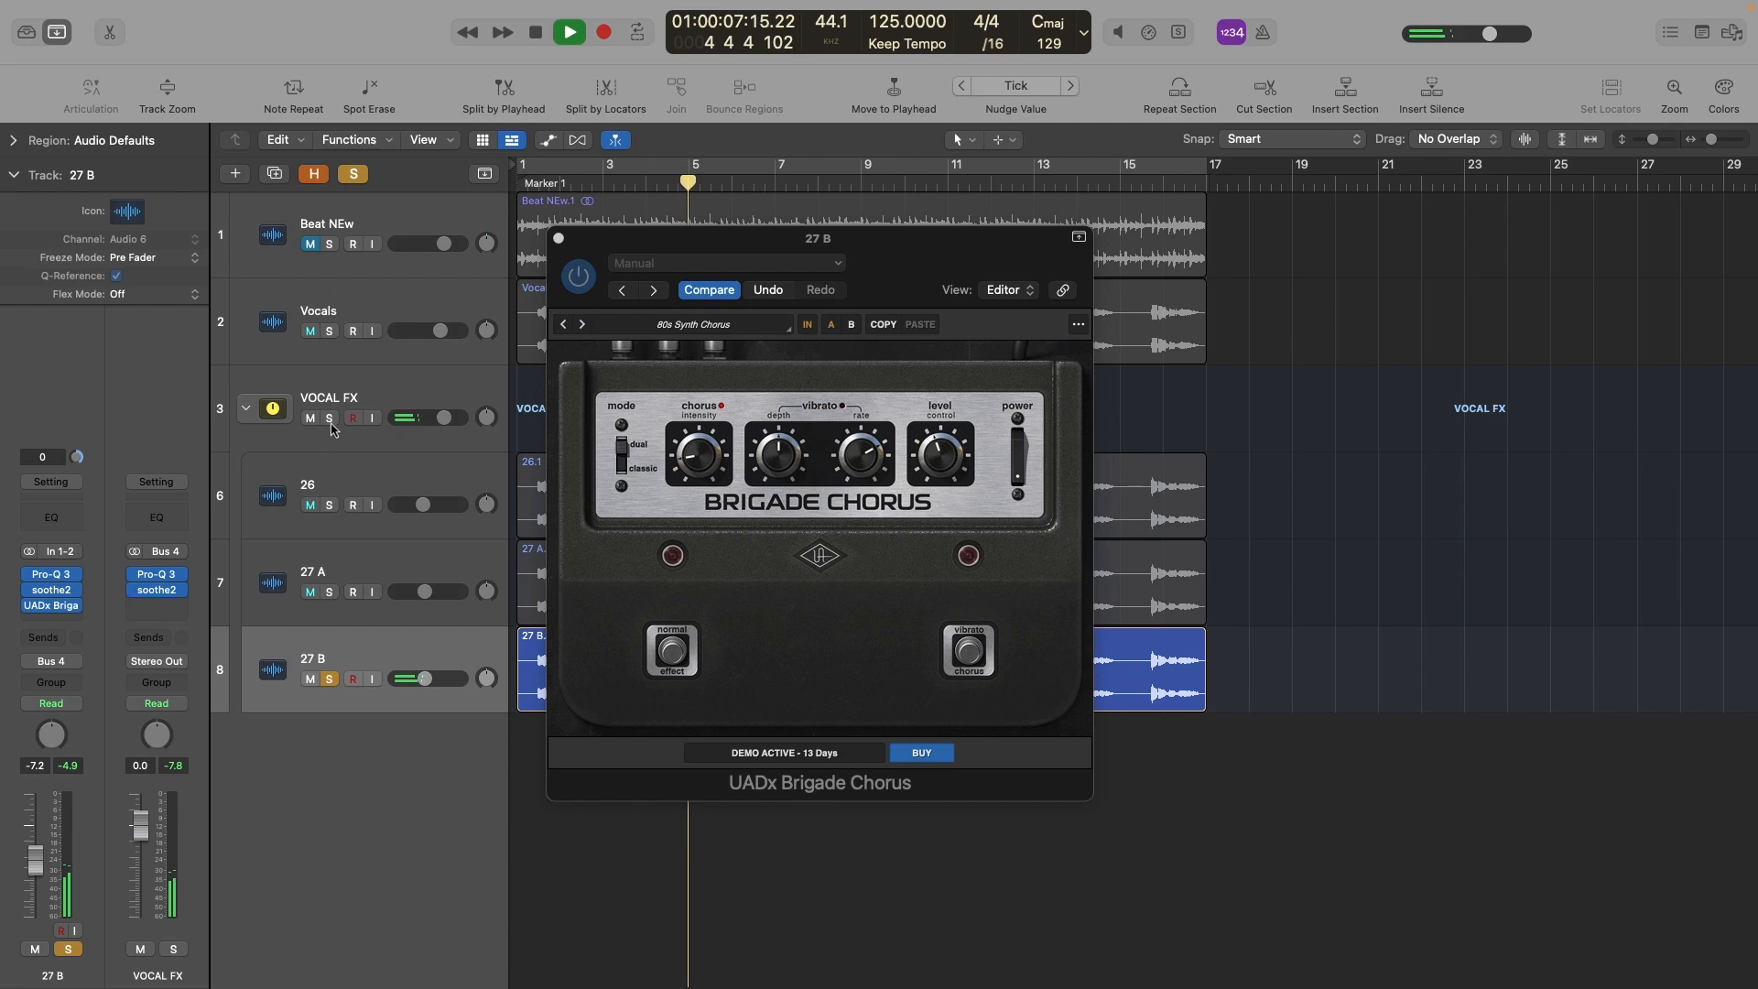
# Step: Solo the Vocals track together with 27 B to audition the chorus, and close UADx Brigade Chorus
pyautogui.click(329, 332)
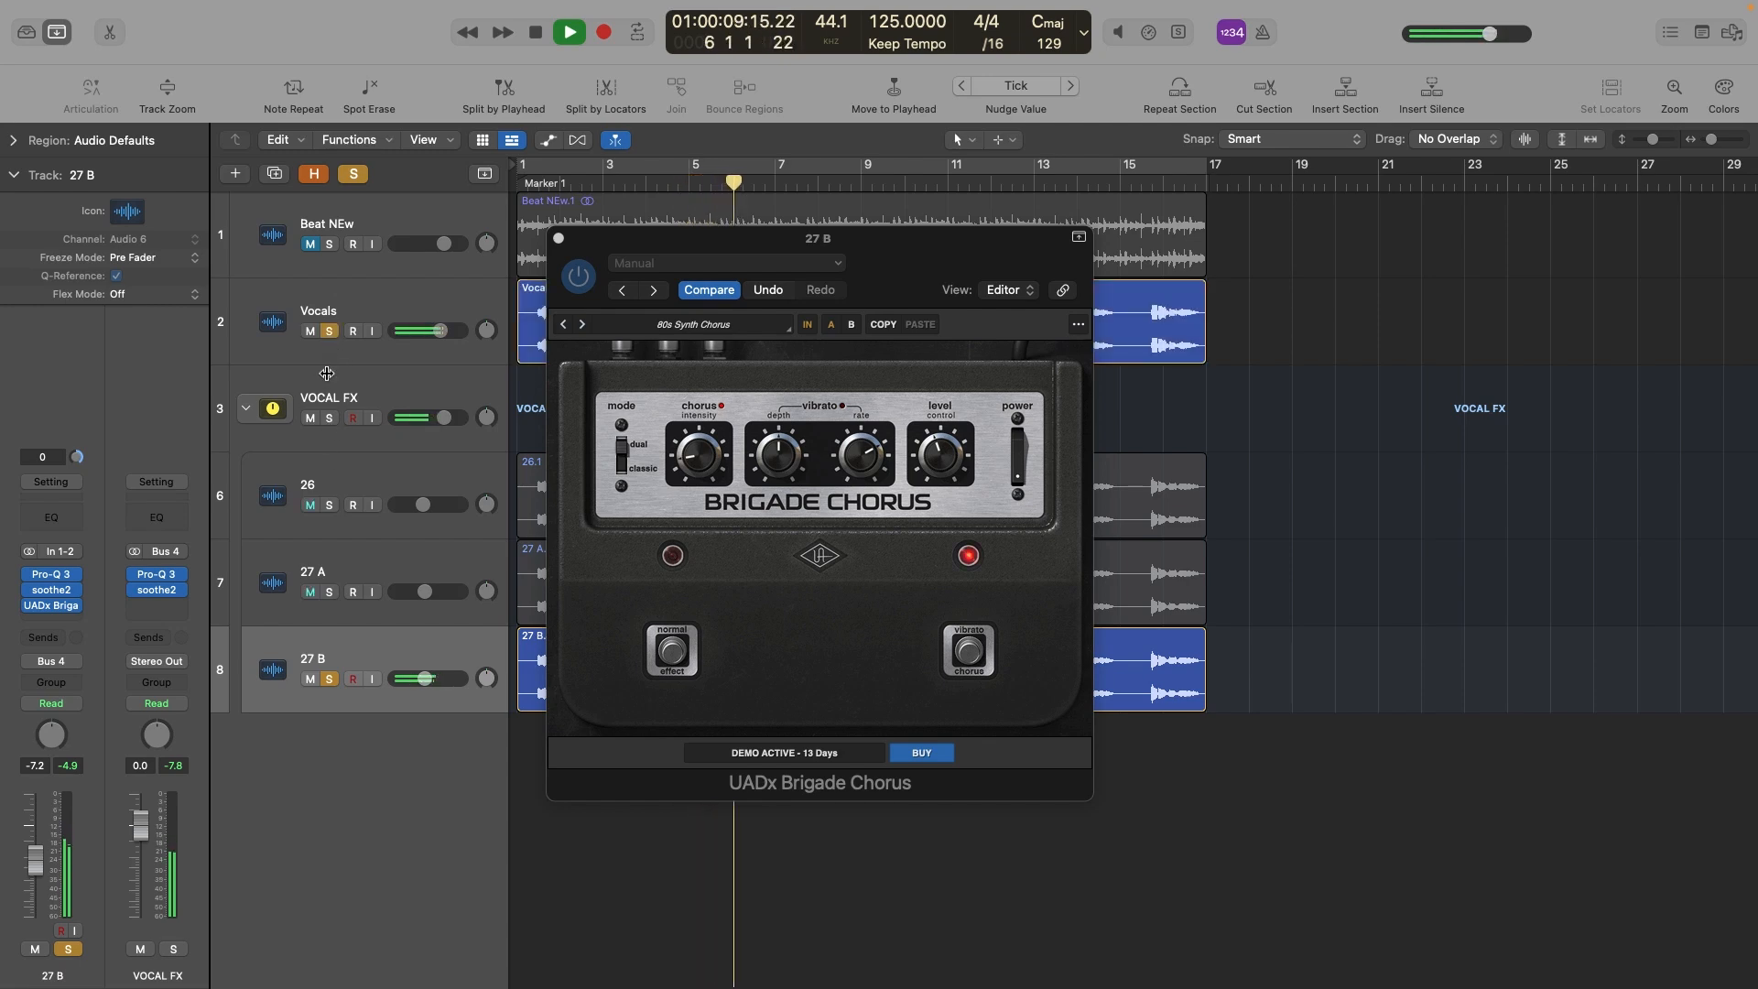
pyautogui.moveTo(840, 257); pyautogui.dragTo(1385, 240)
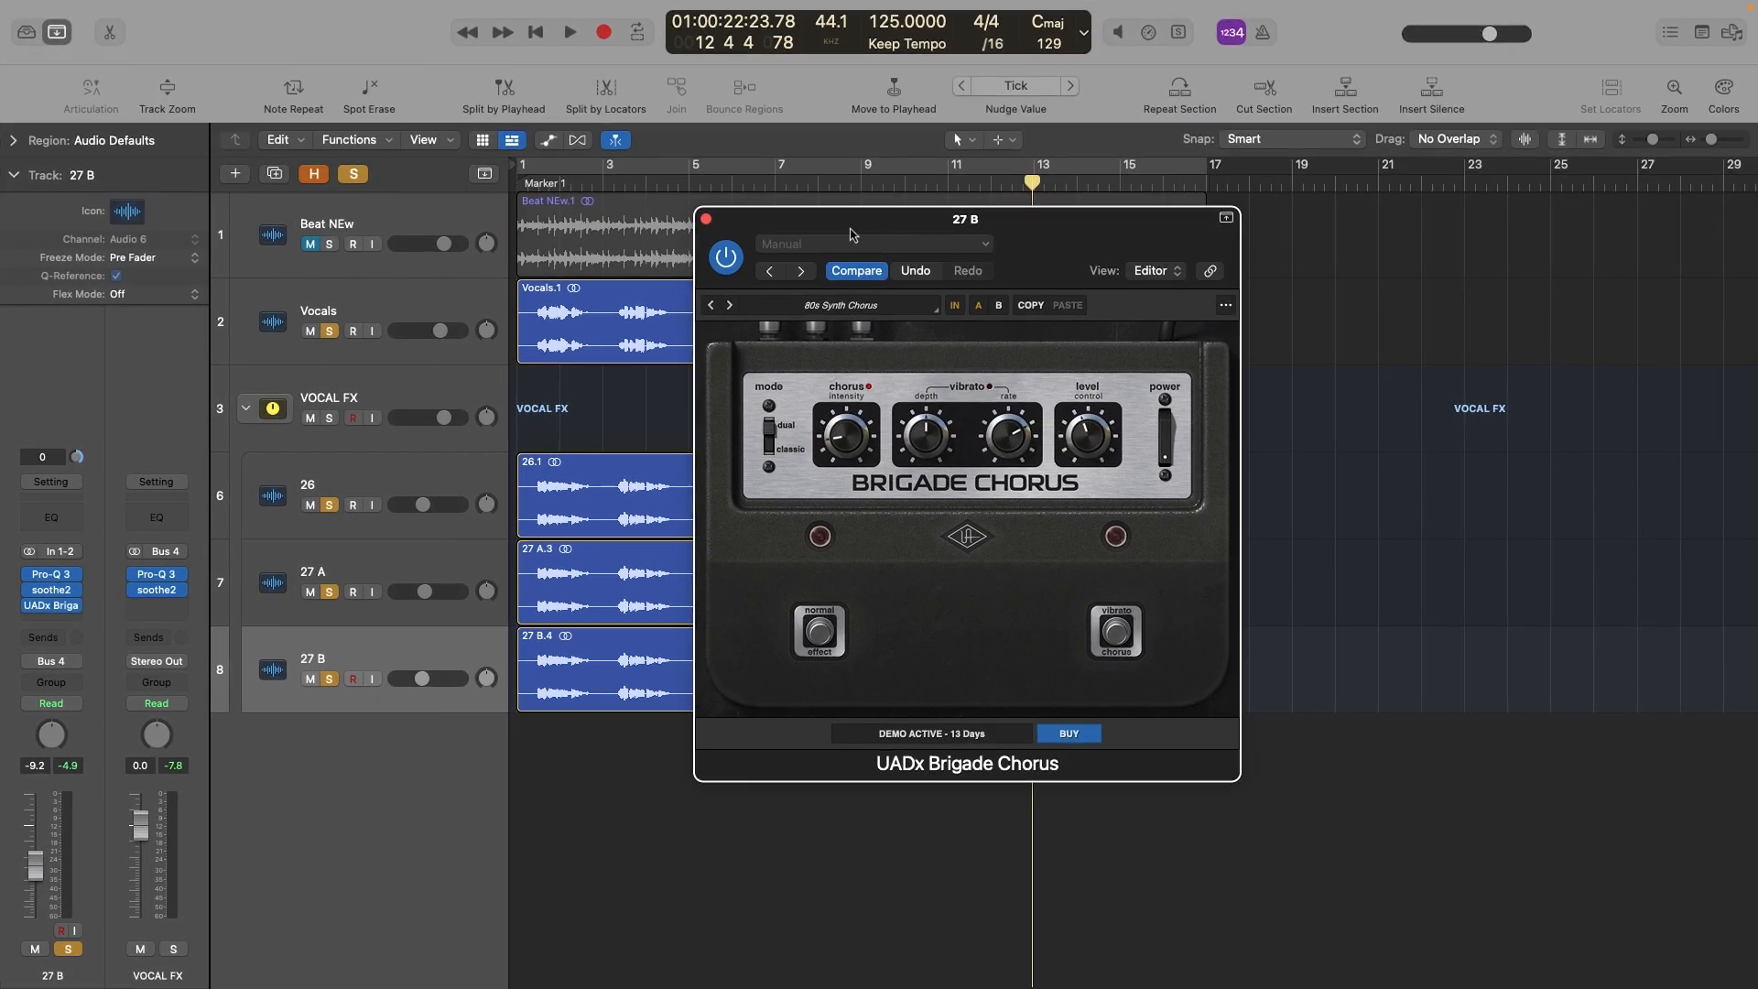
pyautogui.click(706, 220)
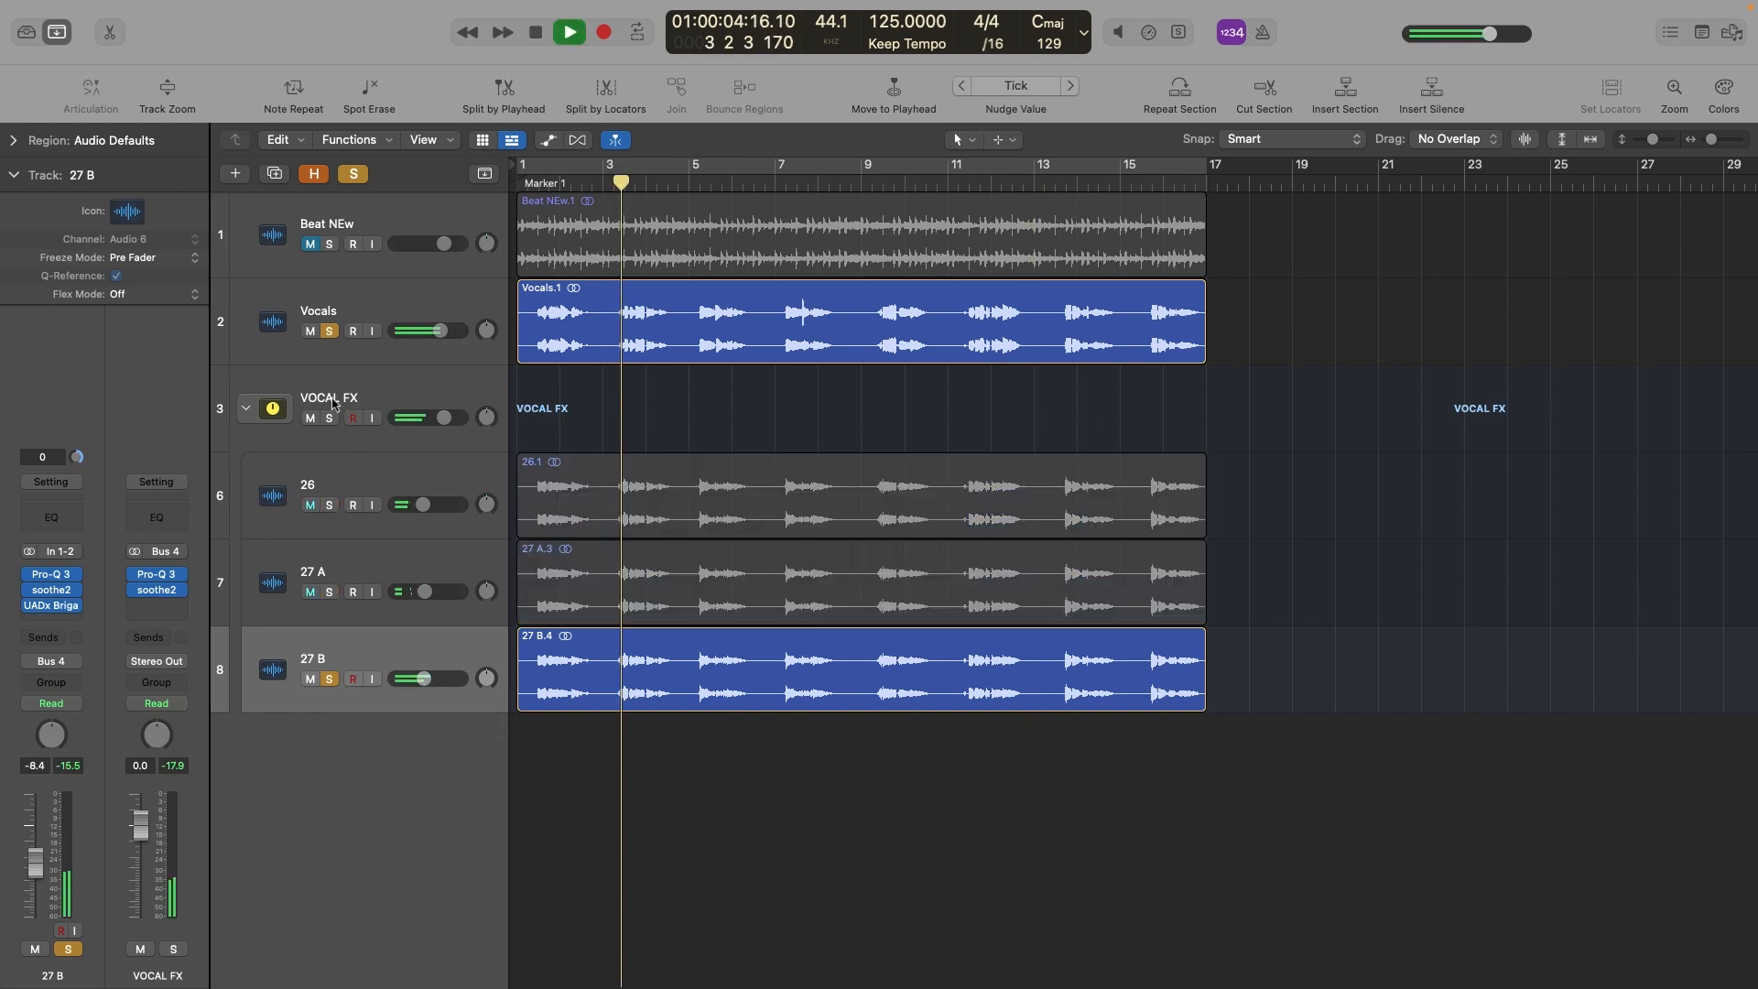
# Step: Unsolo the Vocals track and solo 27 A and 26 together with 27 B to hear only the effect layers
pyautogui.click(331, 335)
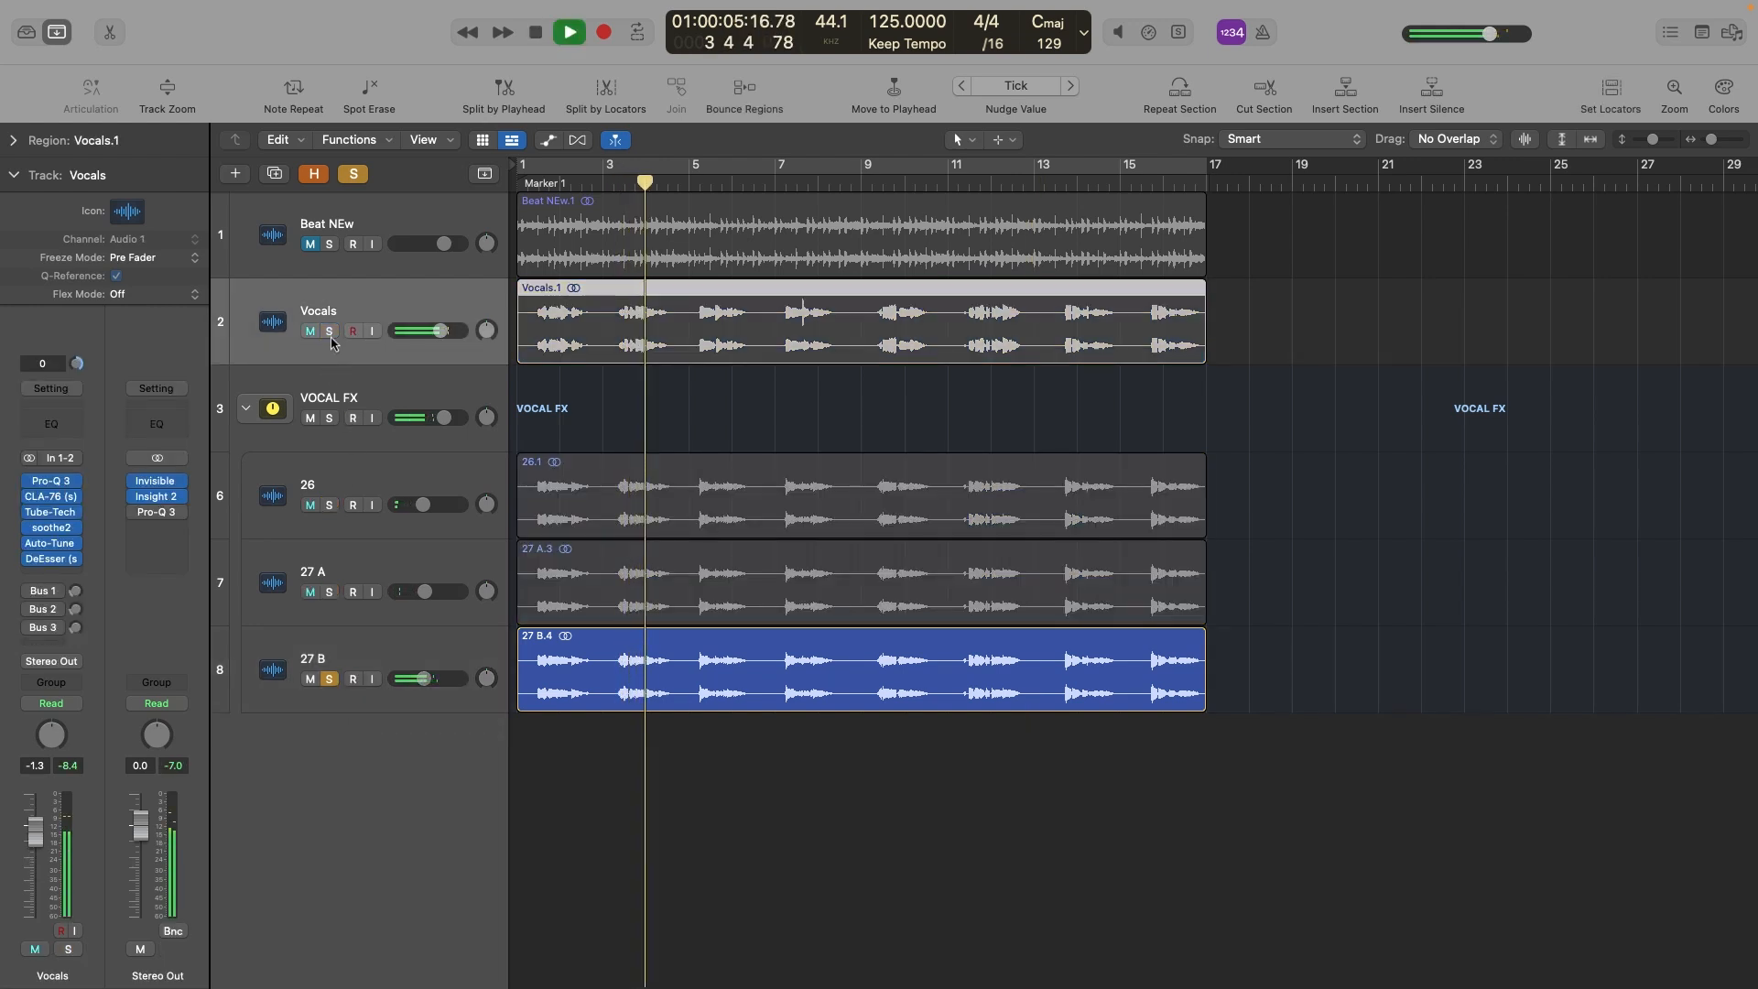
pyautogui.click(330, 592)
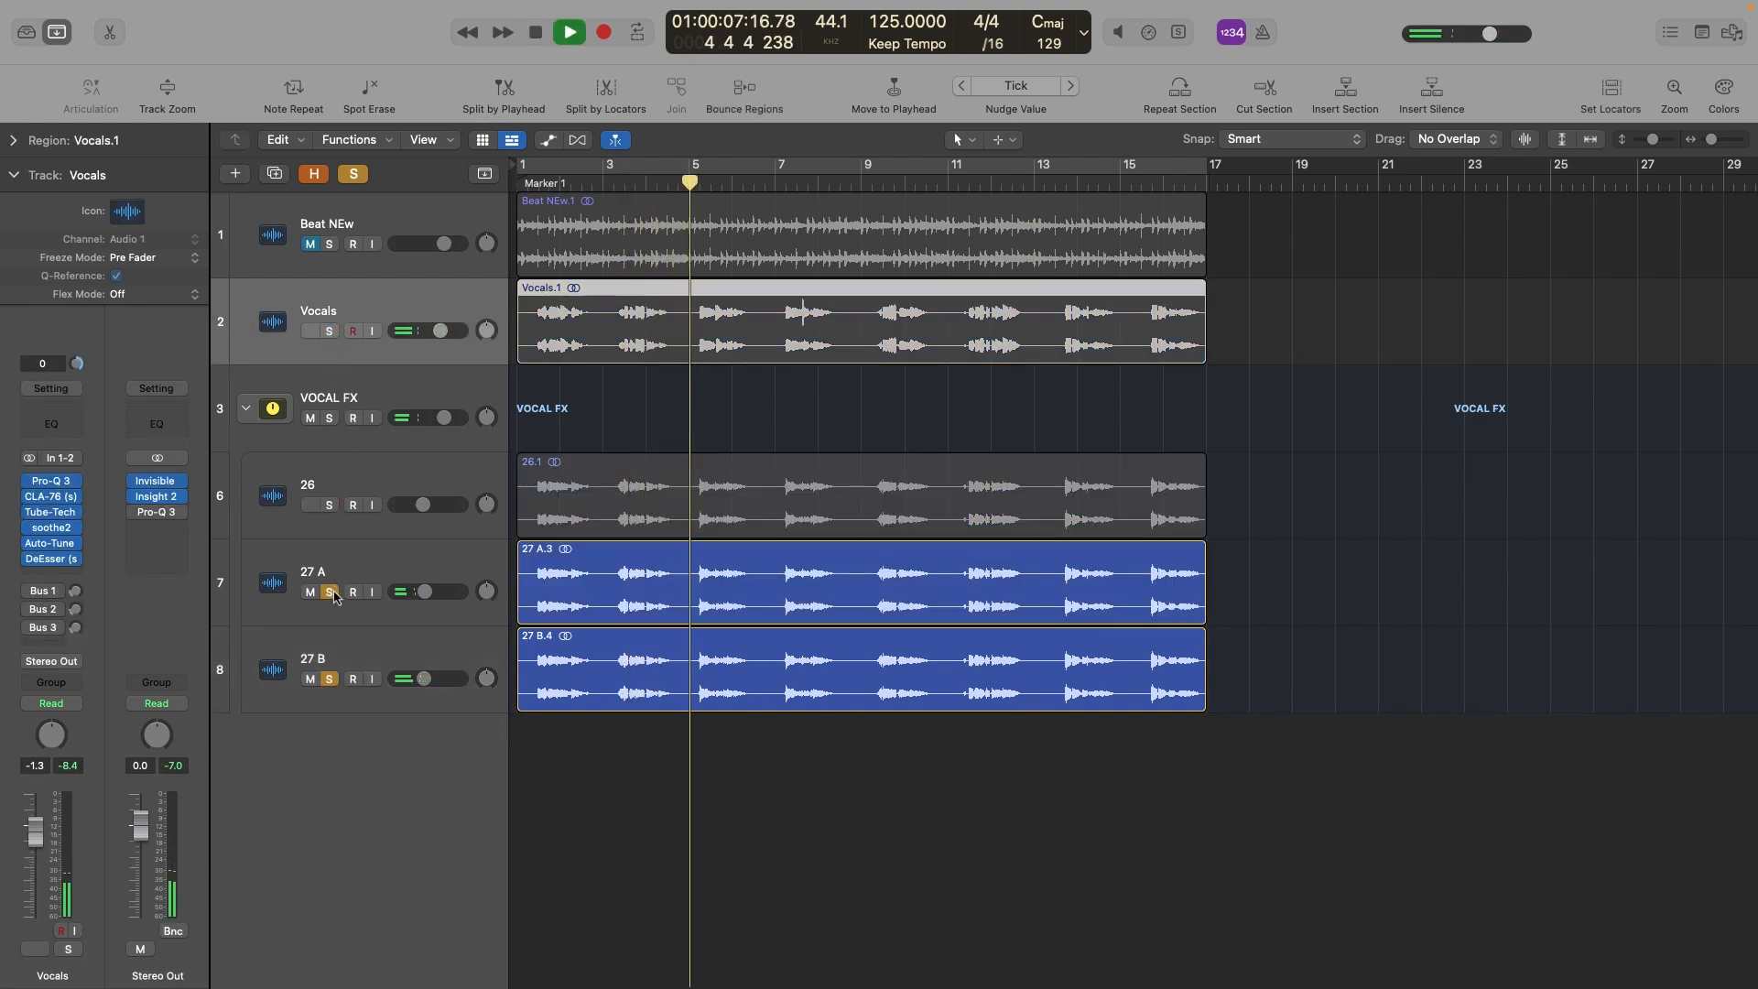
pyautogui.click(329, 505)
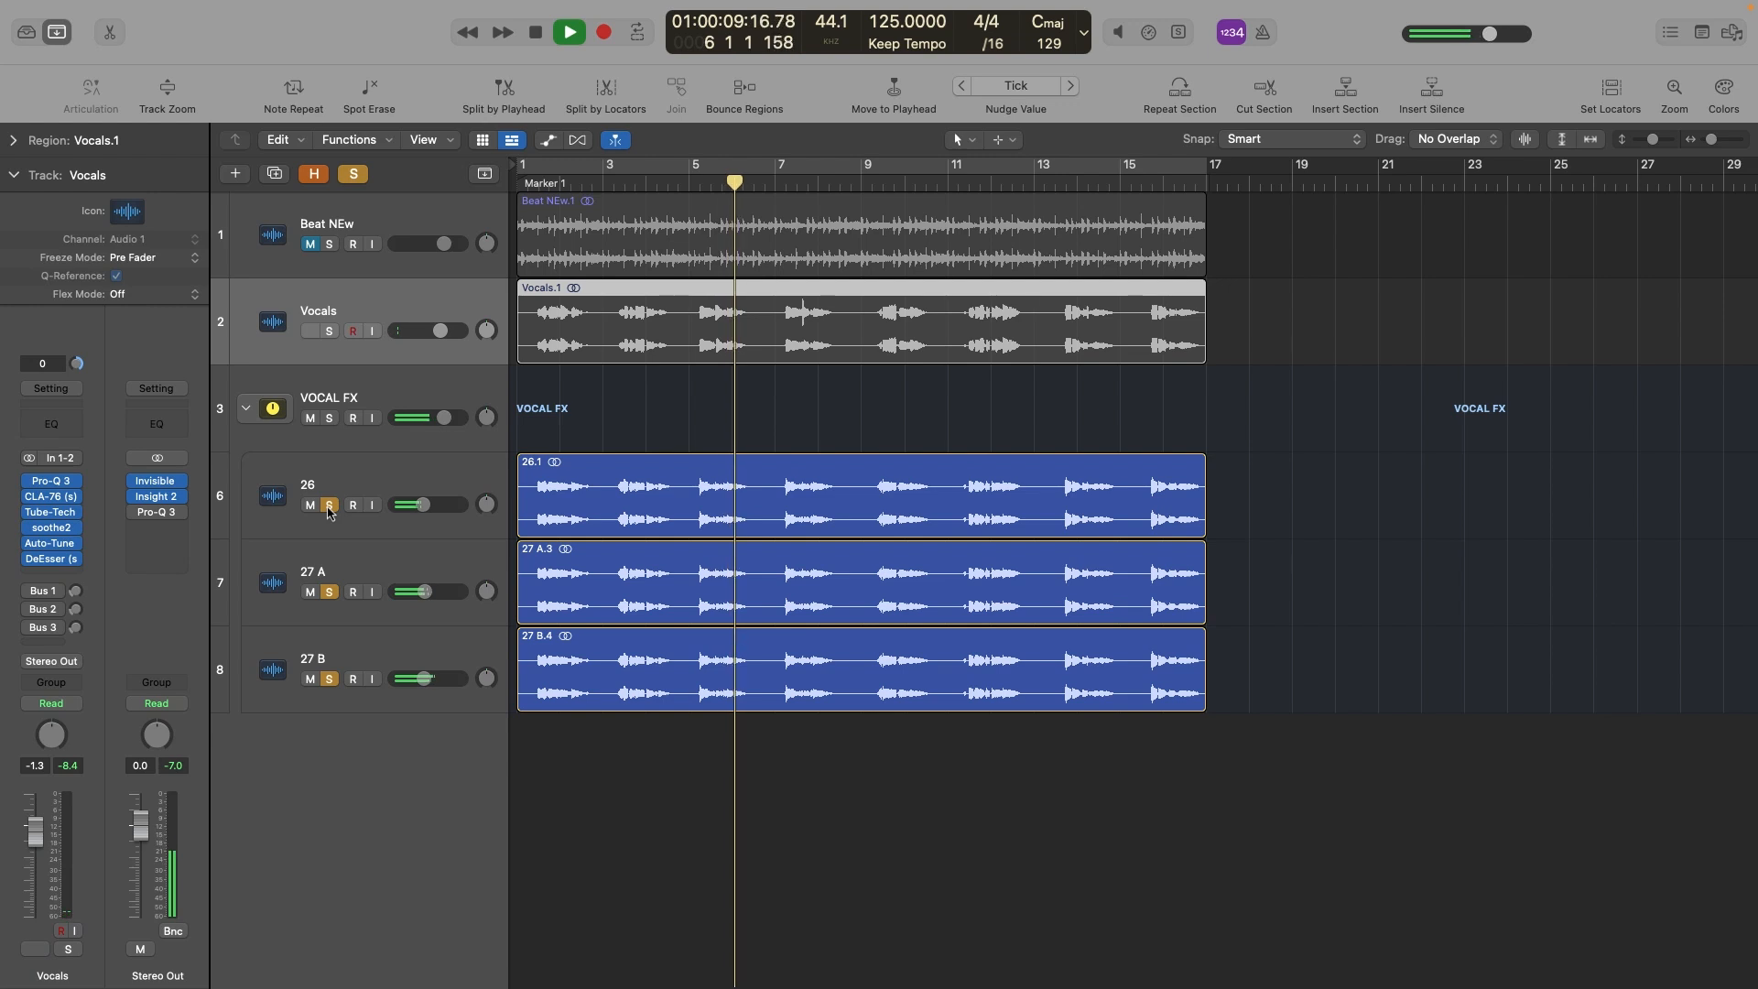
# Step: Solo the Vocals track with the effect layers, and review the low cut and high shelf in Pro-Q 3 on track 28 A
pyautogui.click(329, 332)
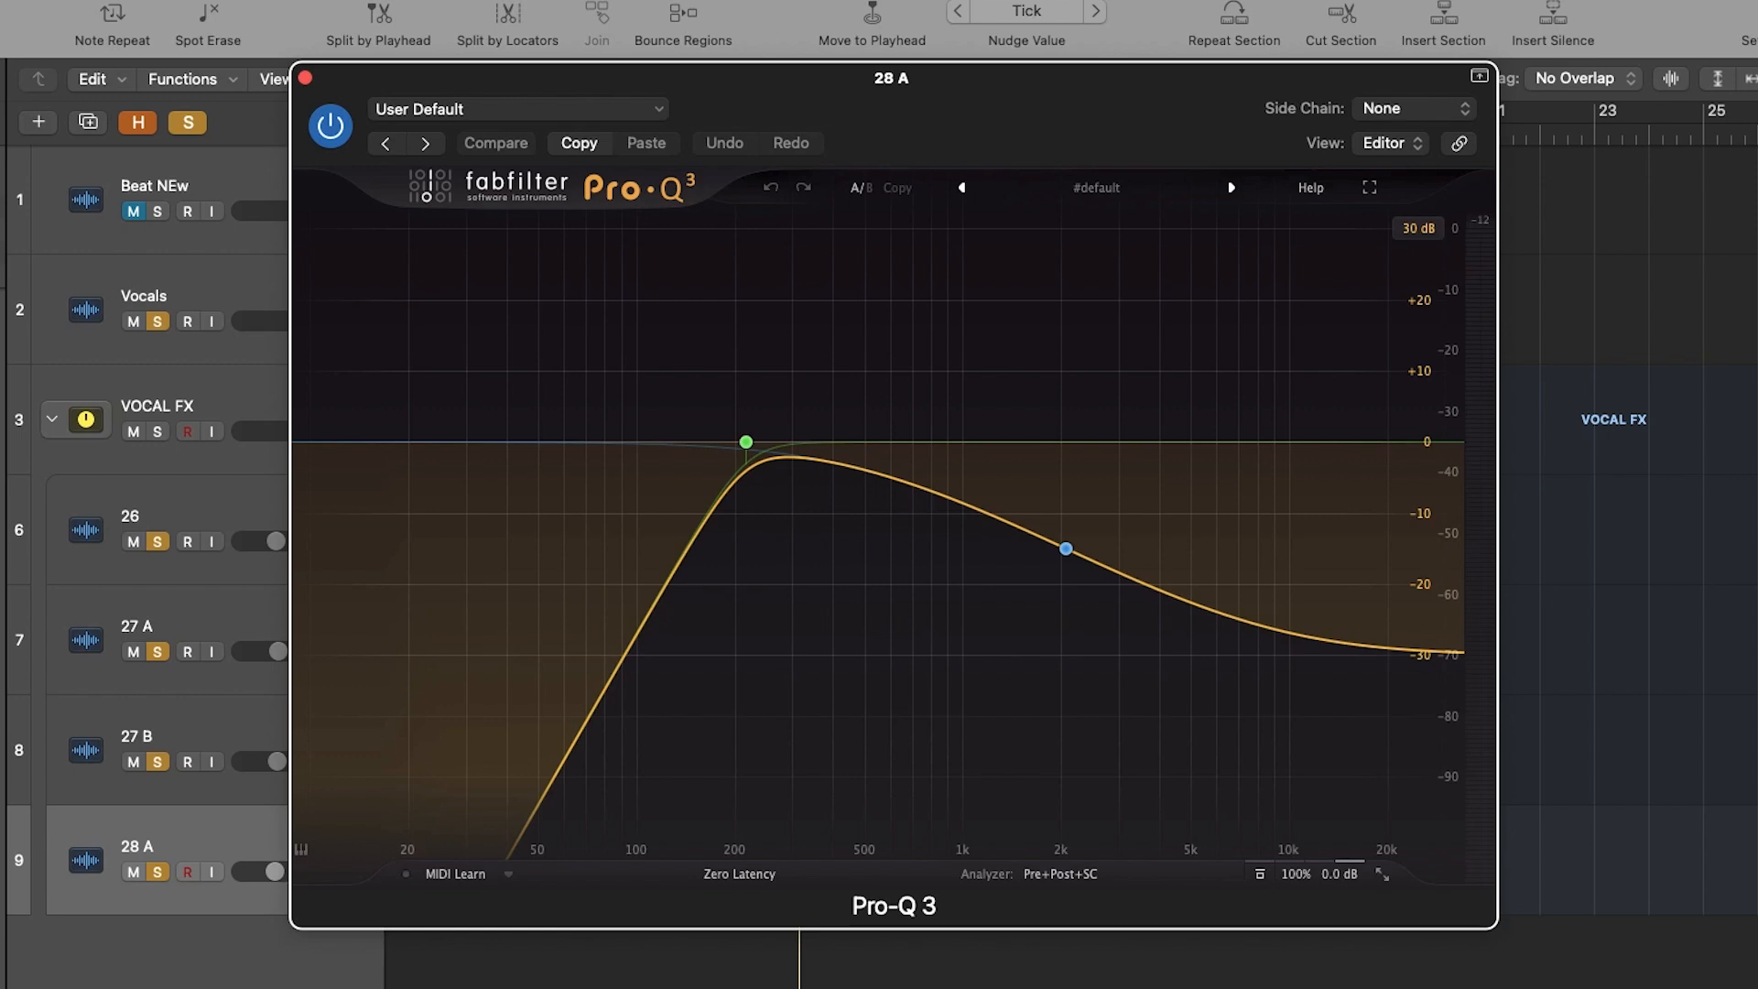
pyautogui.moveTo(742, 456)
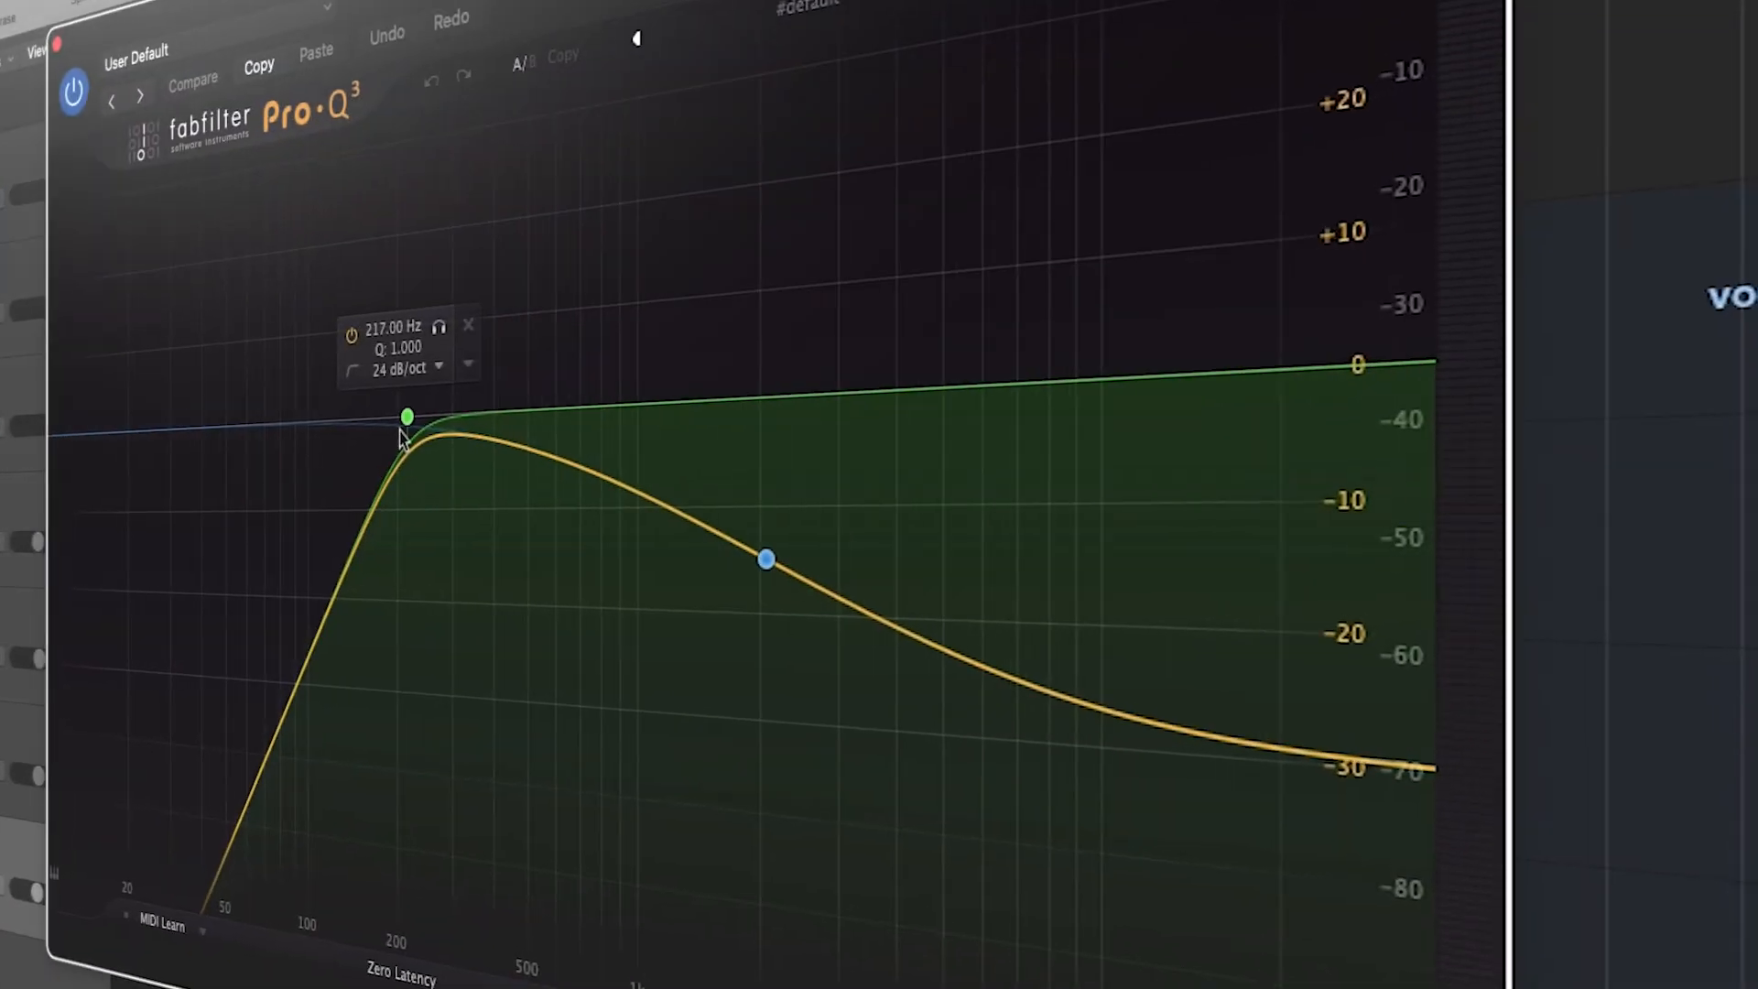
pyautogui.moveTo(913, 542)
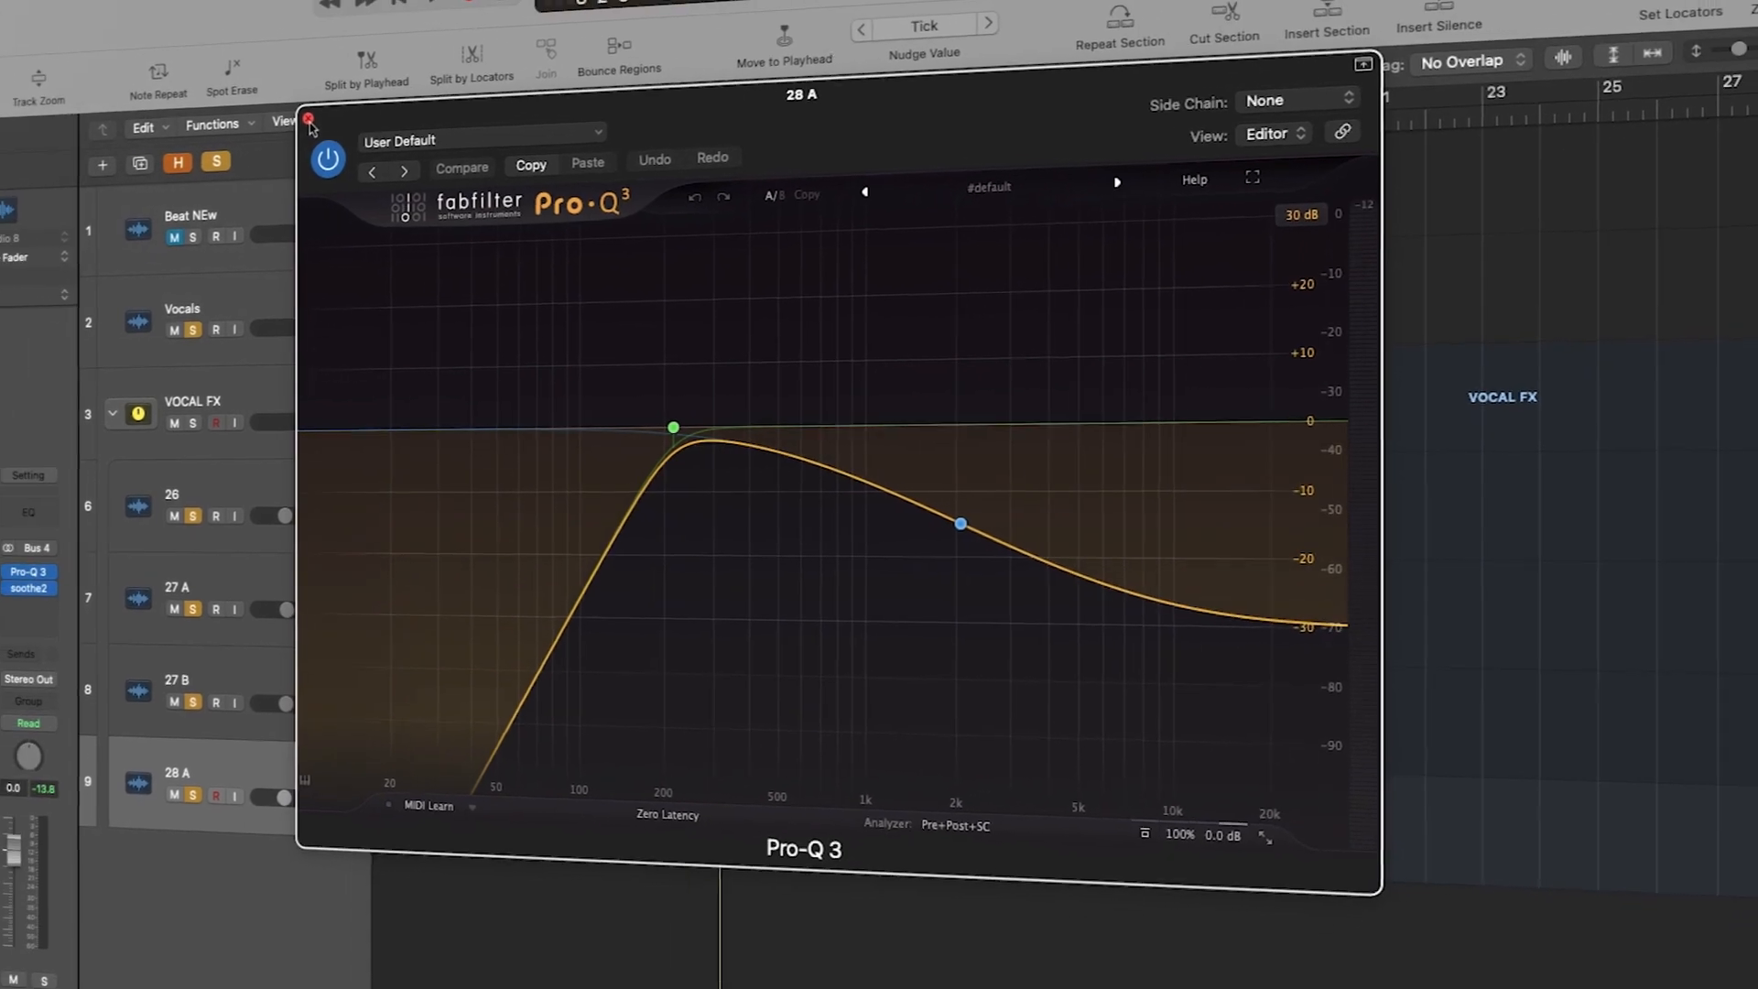
pyautogui.click(305, 118)
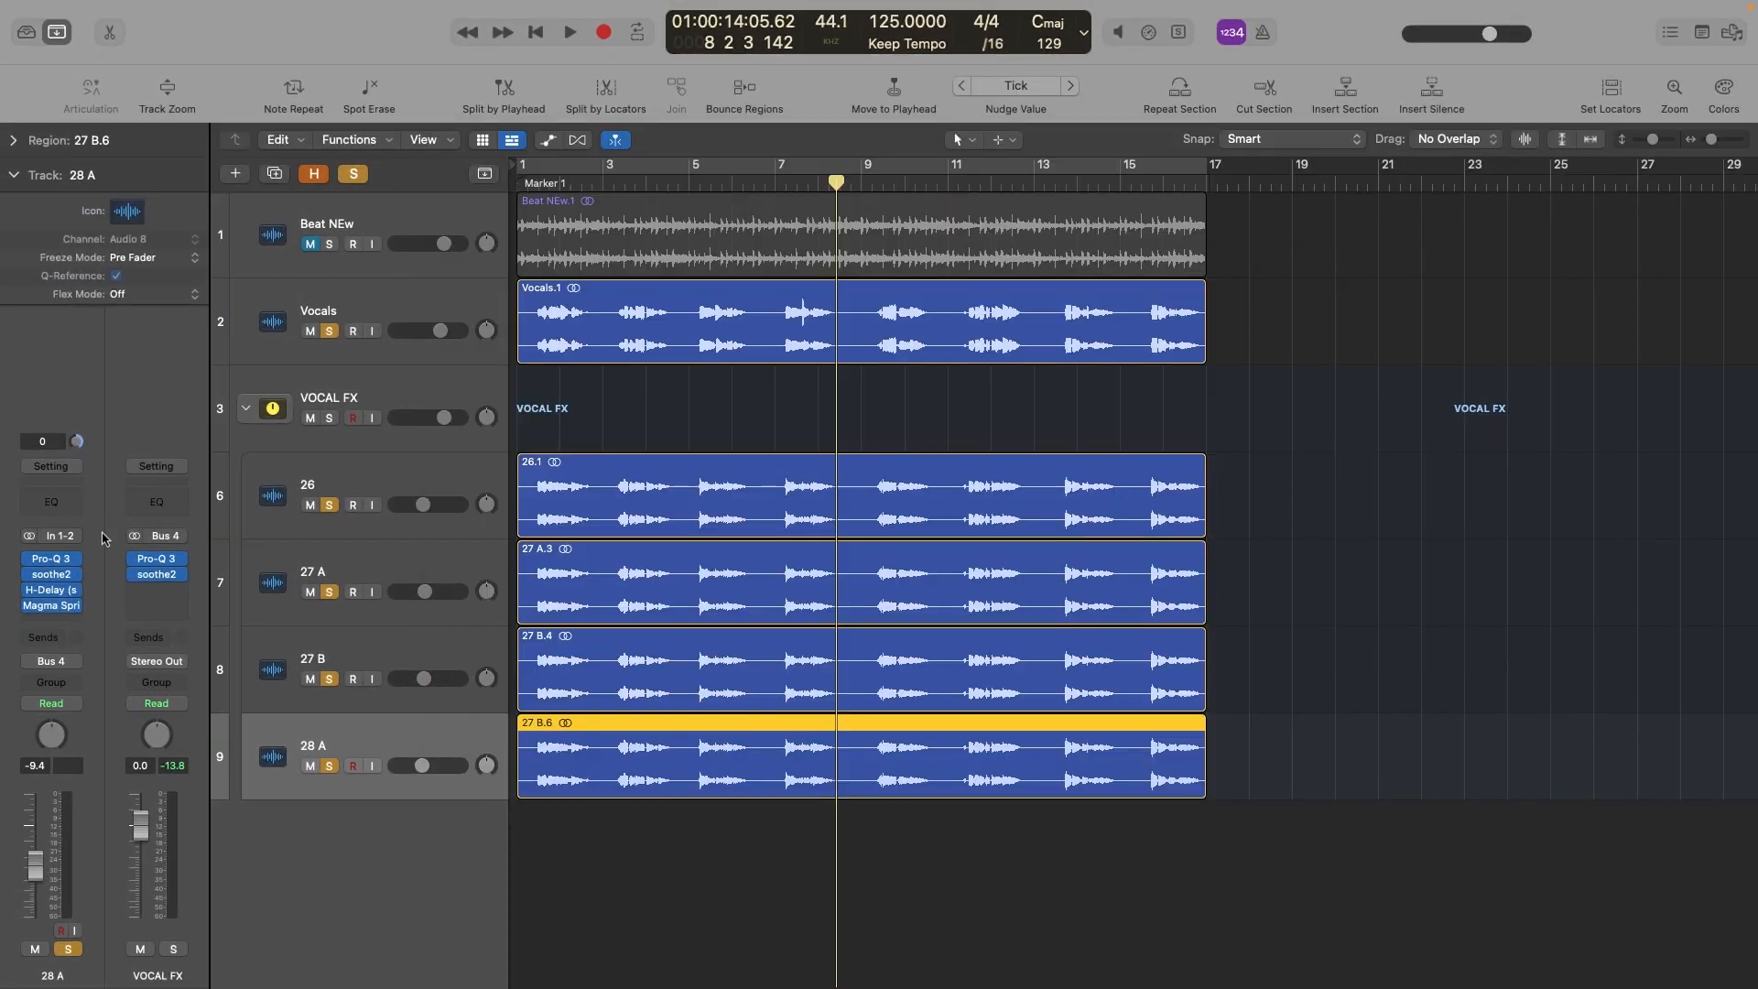
# Step: Review soothe2 and the Magma Springs reverb on track 28 A, and close Magma Springs
pyautogui.click(51, 575)
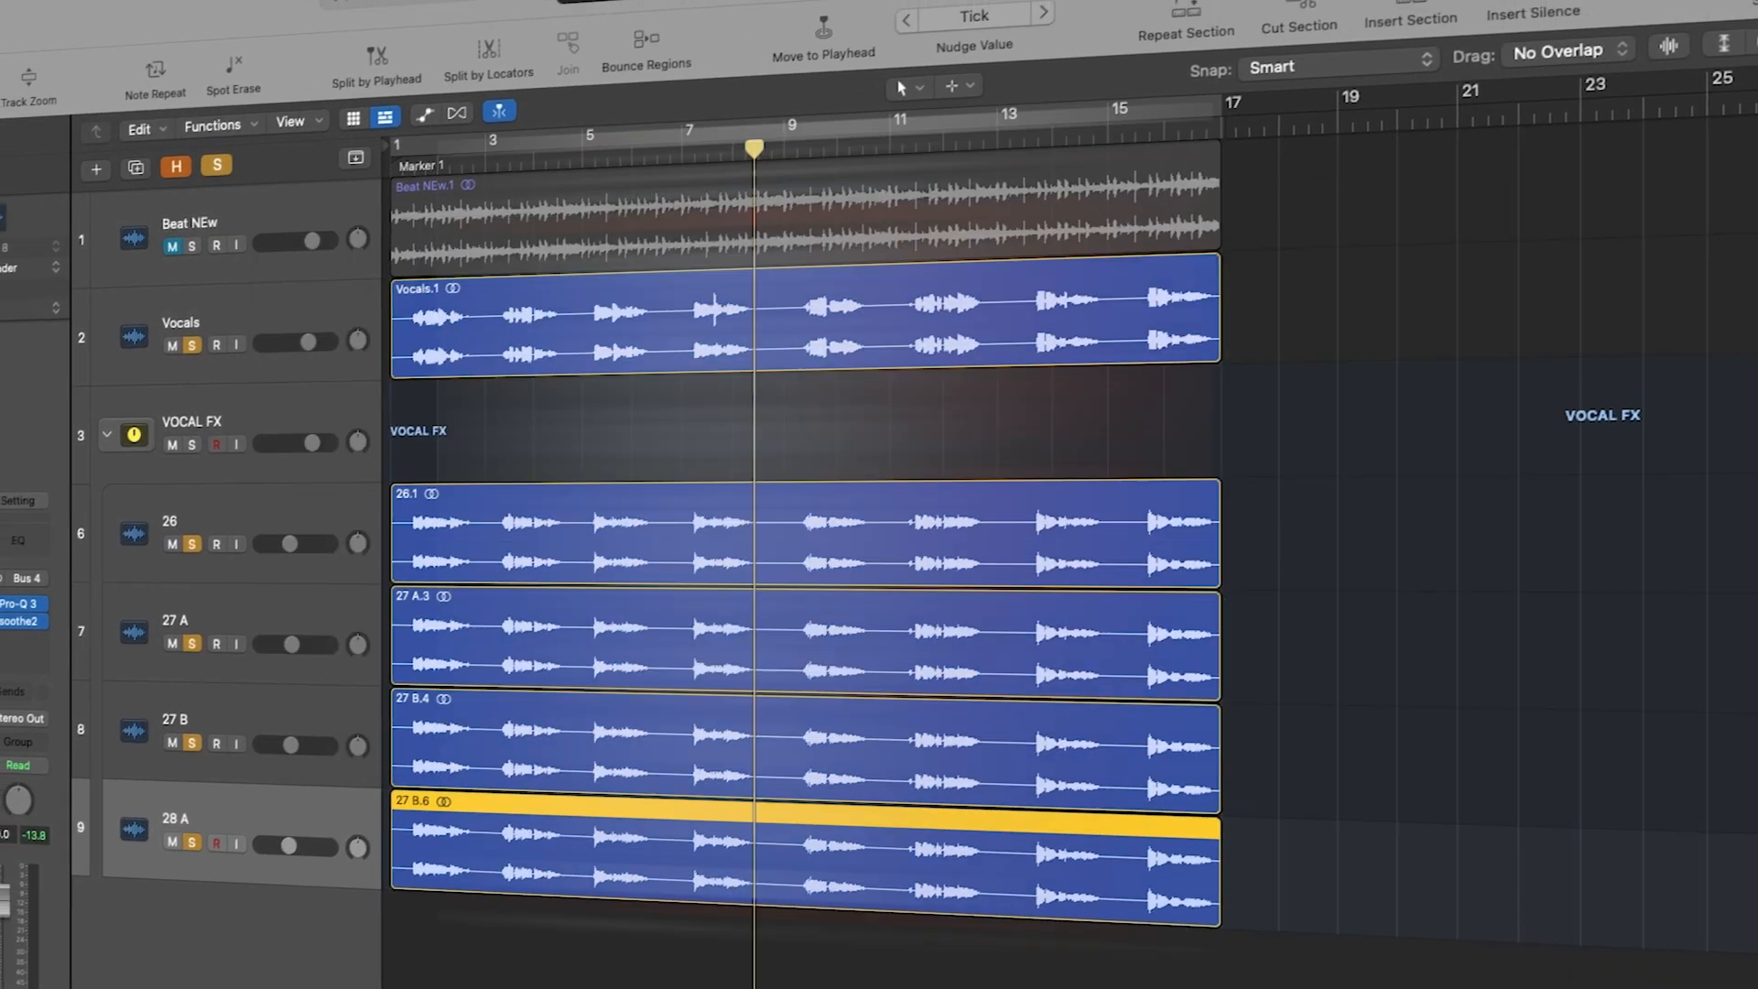
pyautogui.click(53, 606)
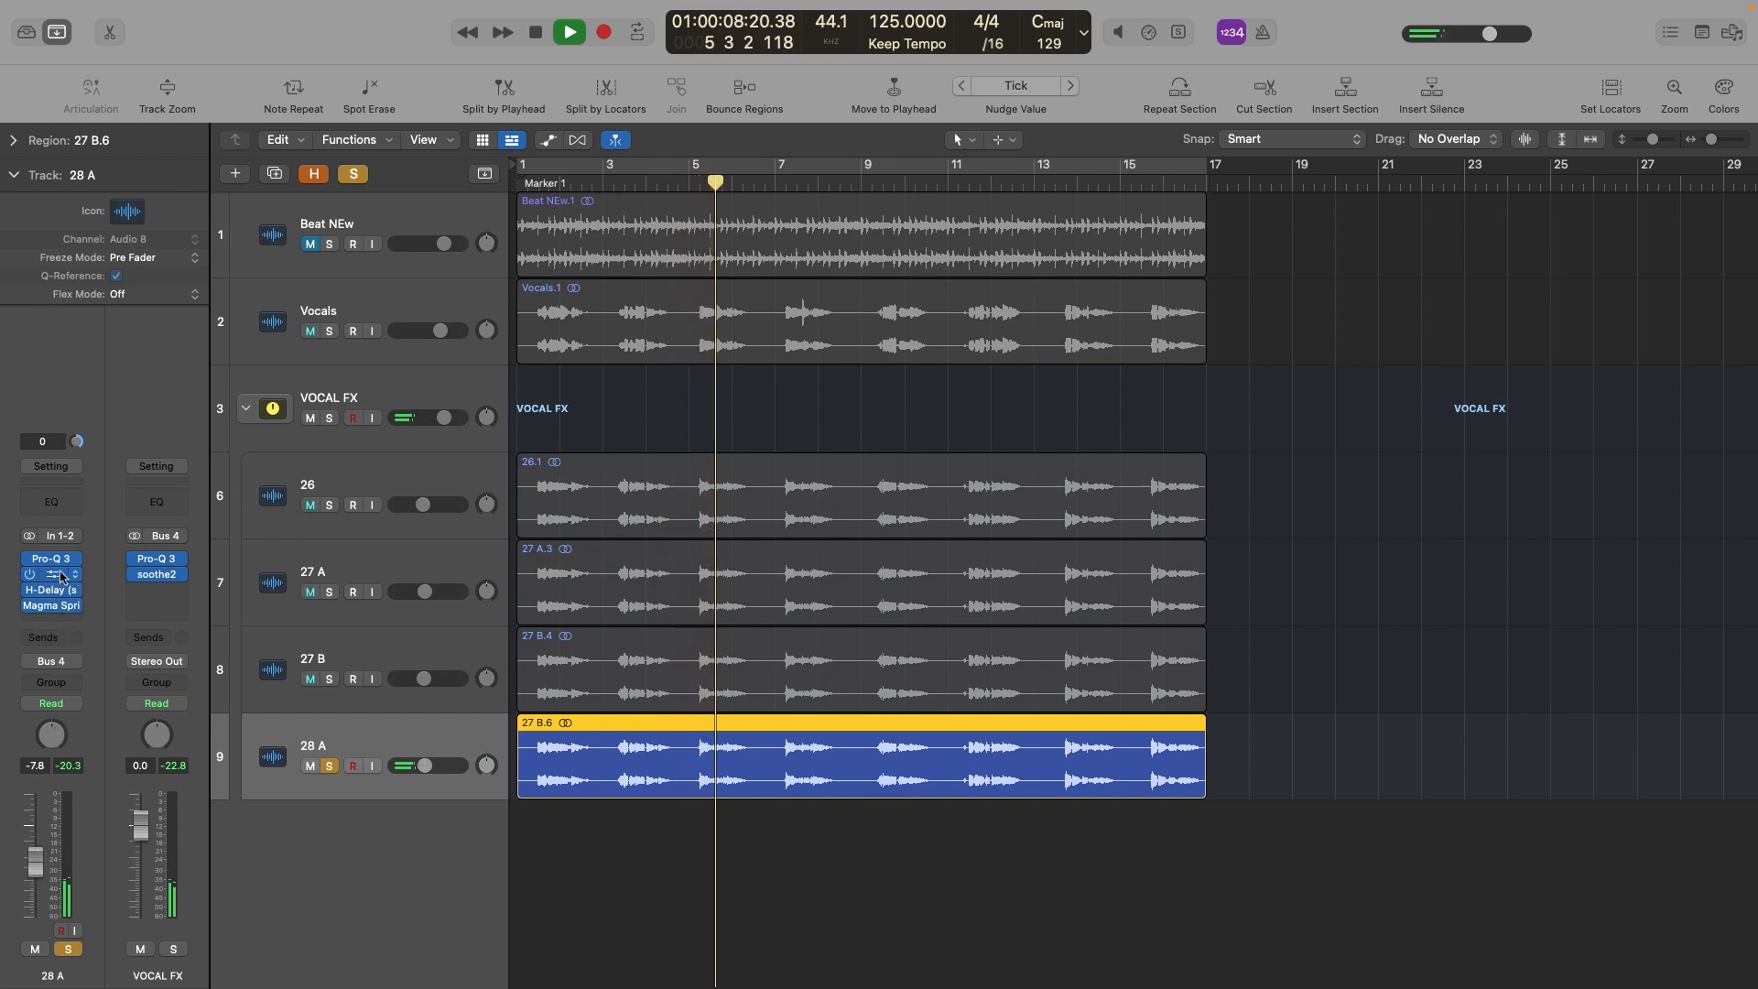
pyautogui.click(51, 606)
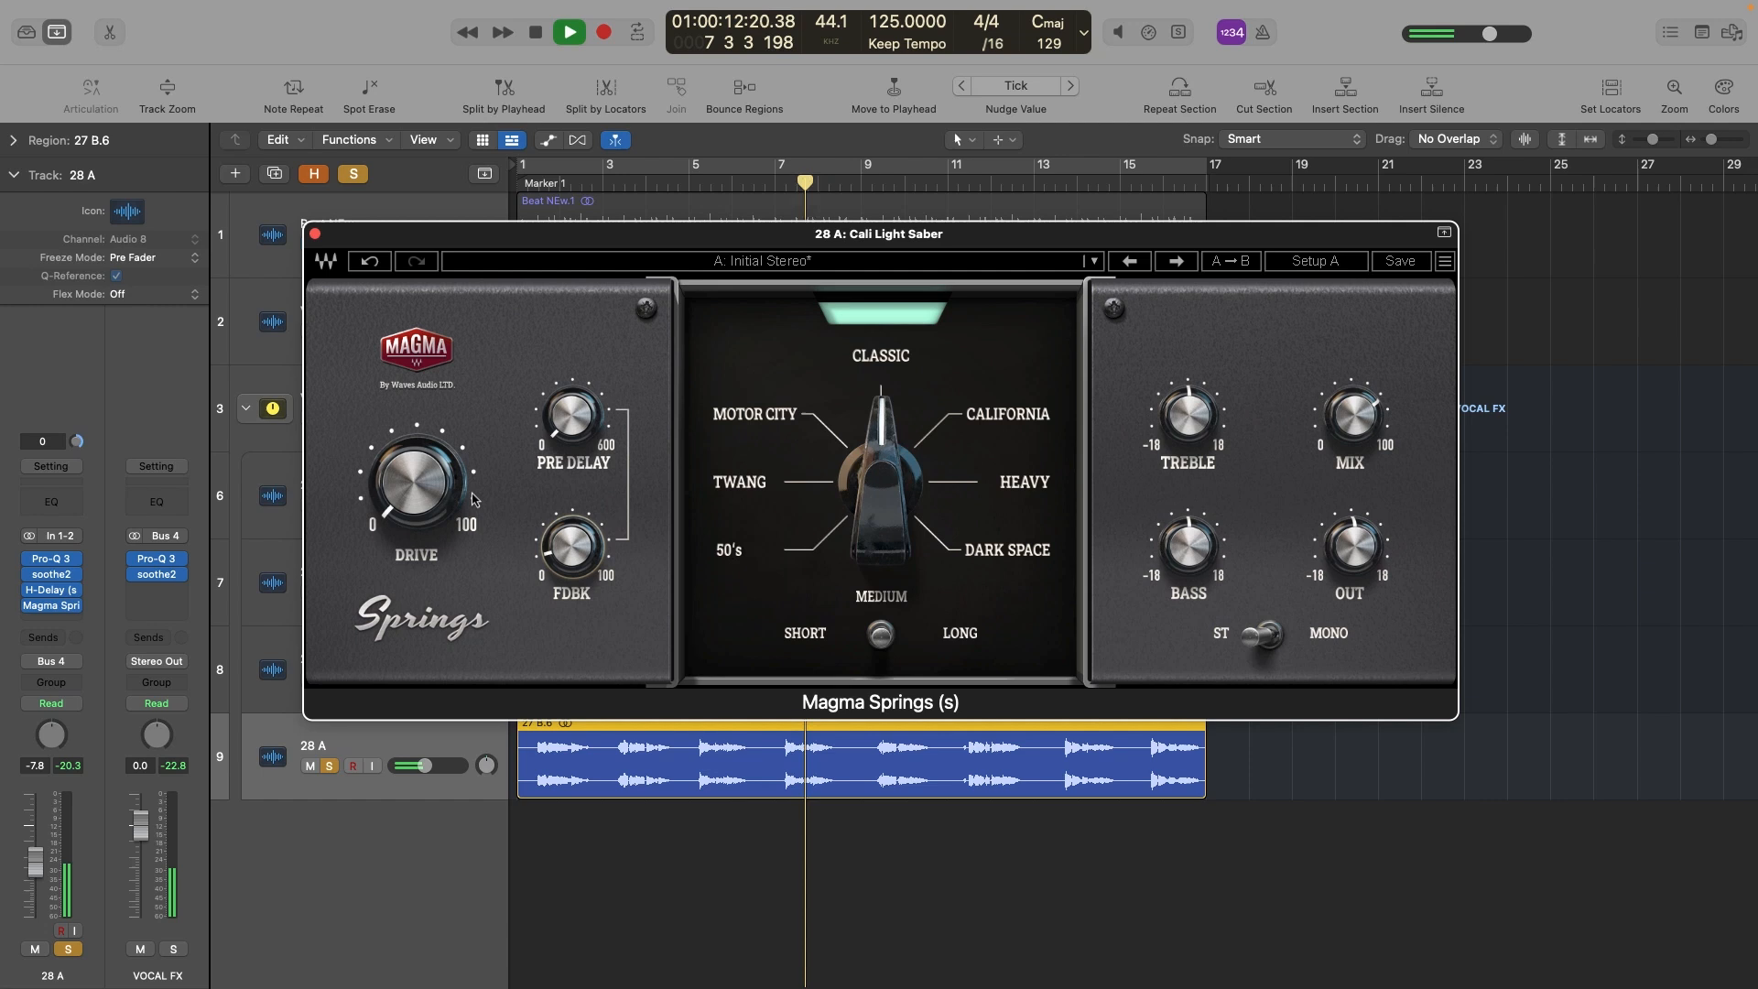
pyautogui.click(315, 235)
# Step: Solo 26, 27 A, 27 B and Vocals alongside 28 A, and fine-tune 28 A's volume during playback from the start
pyautogui.moveTo(329, 504); pyautogui.dragTo(328, 678)
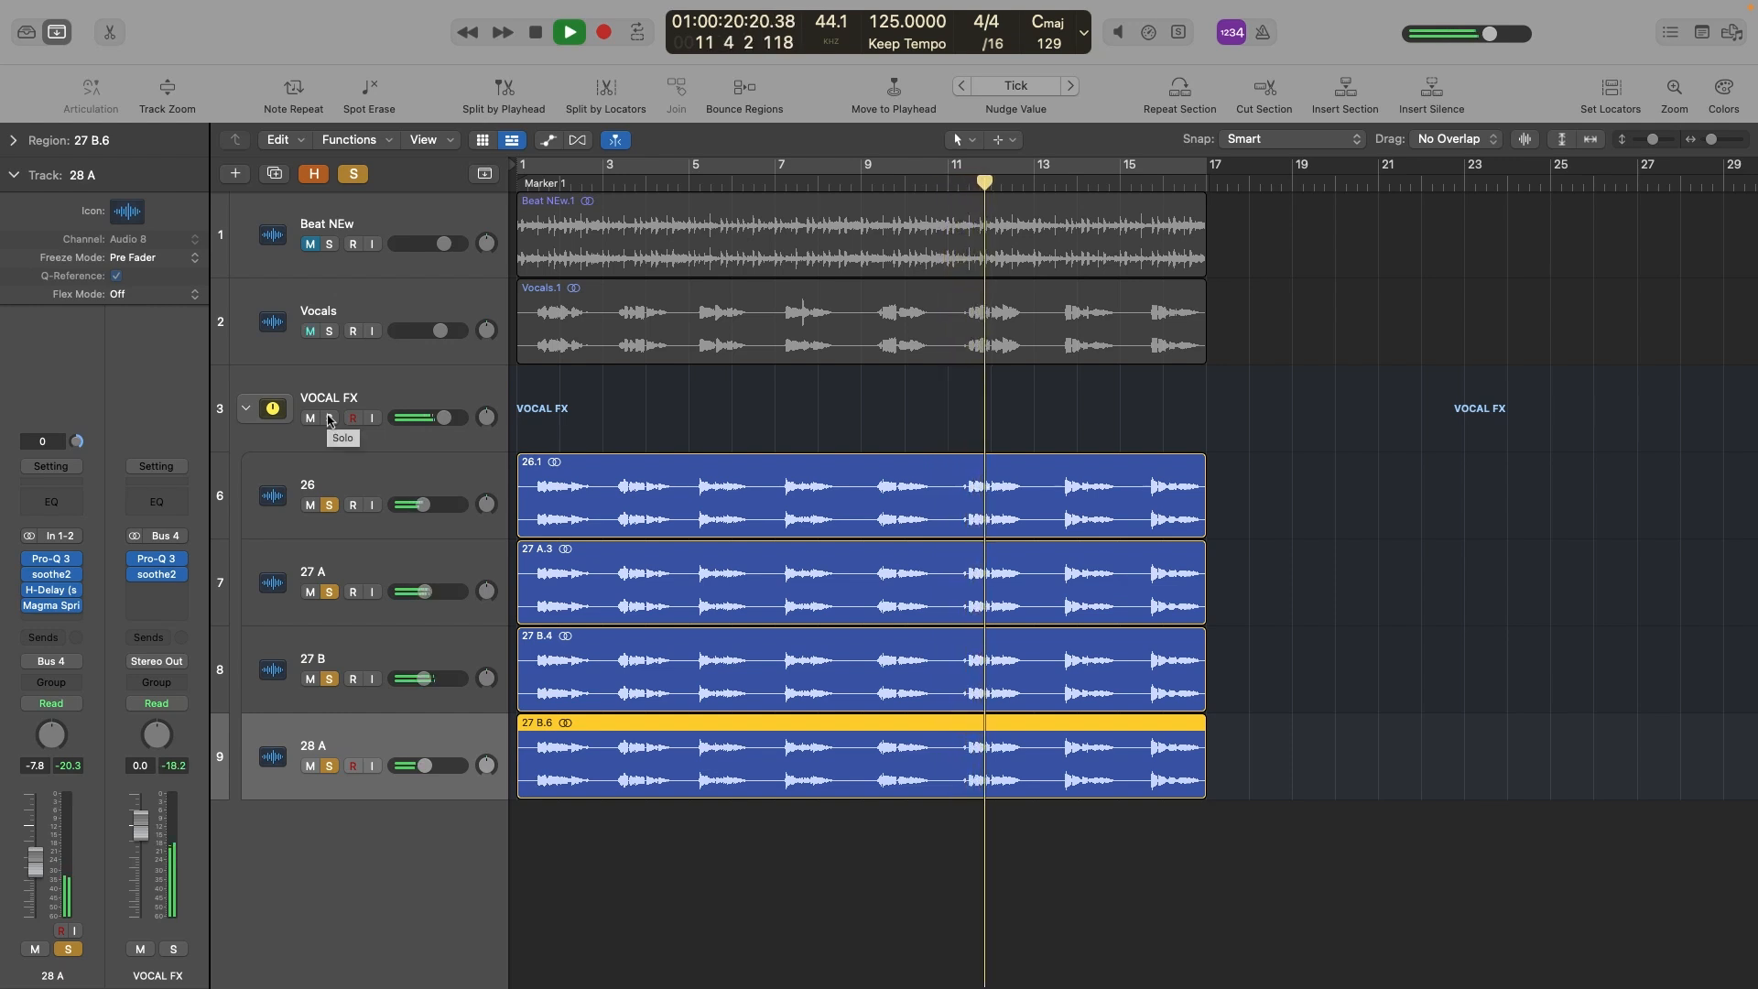
pyautogui.click(329, 331)
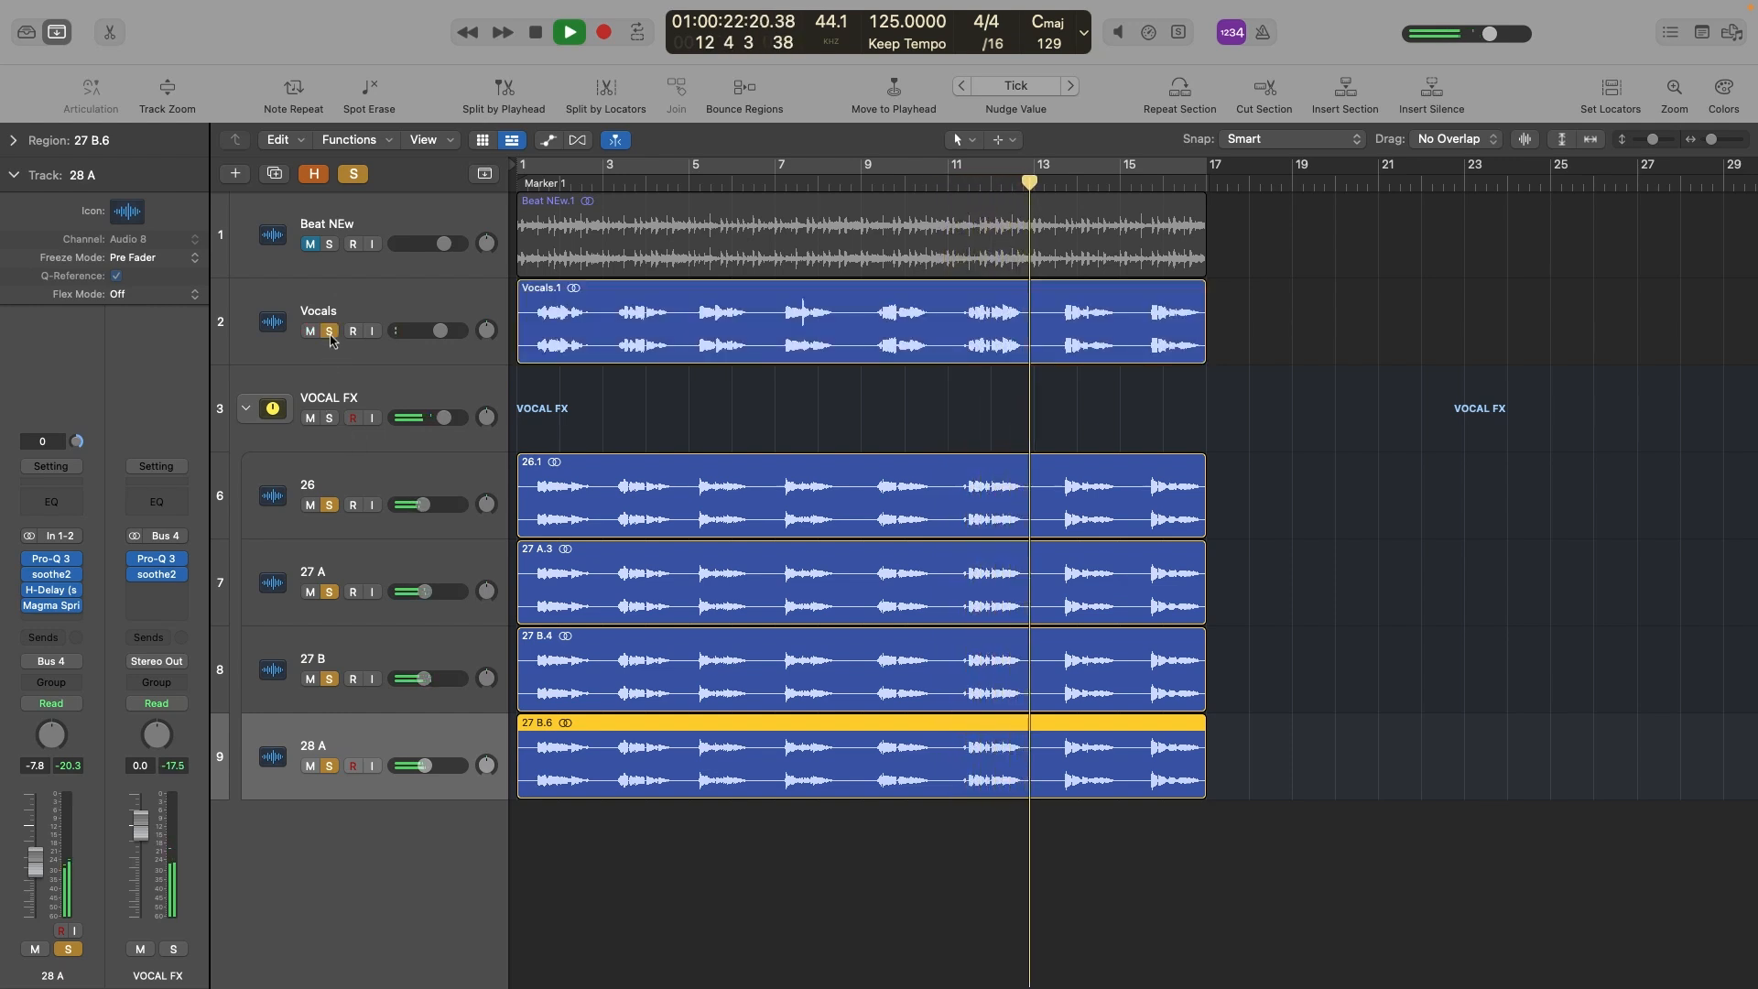
pyautogui.press('Return')
pyautogui.press('space')
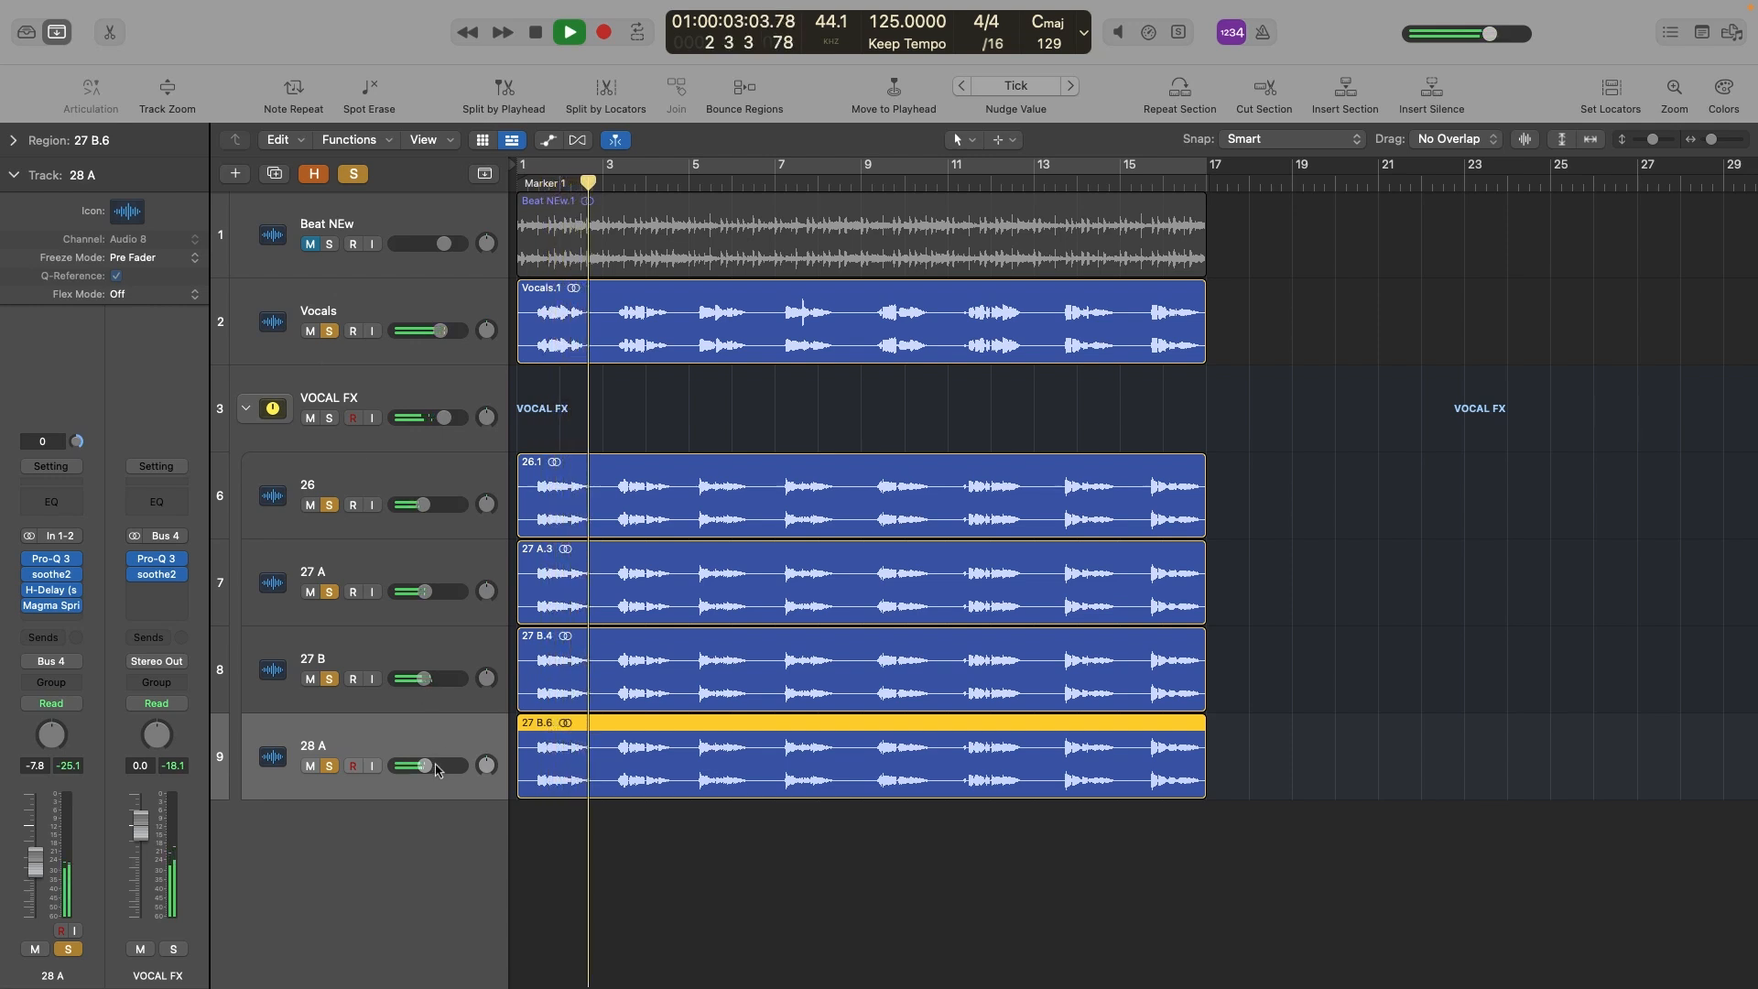
pyautogui.moveTo(436, 769); pyautogui.dragTo(433, 772)
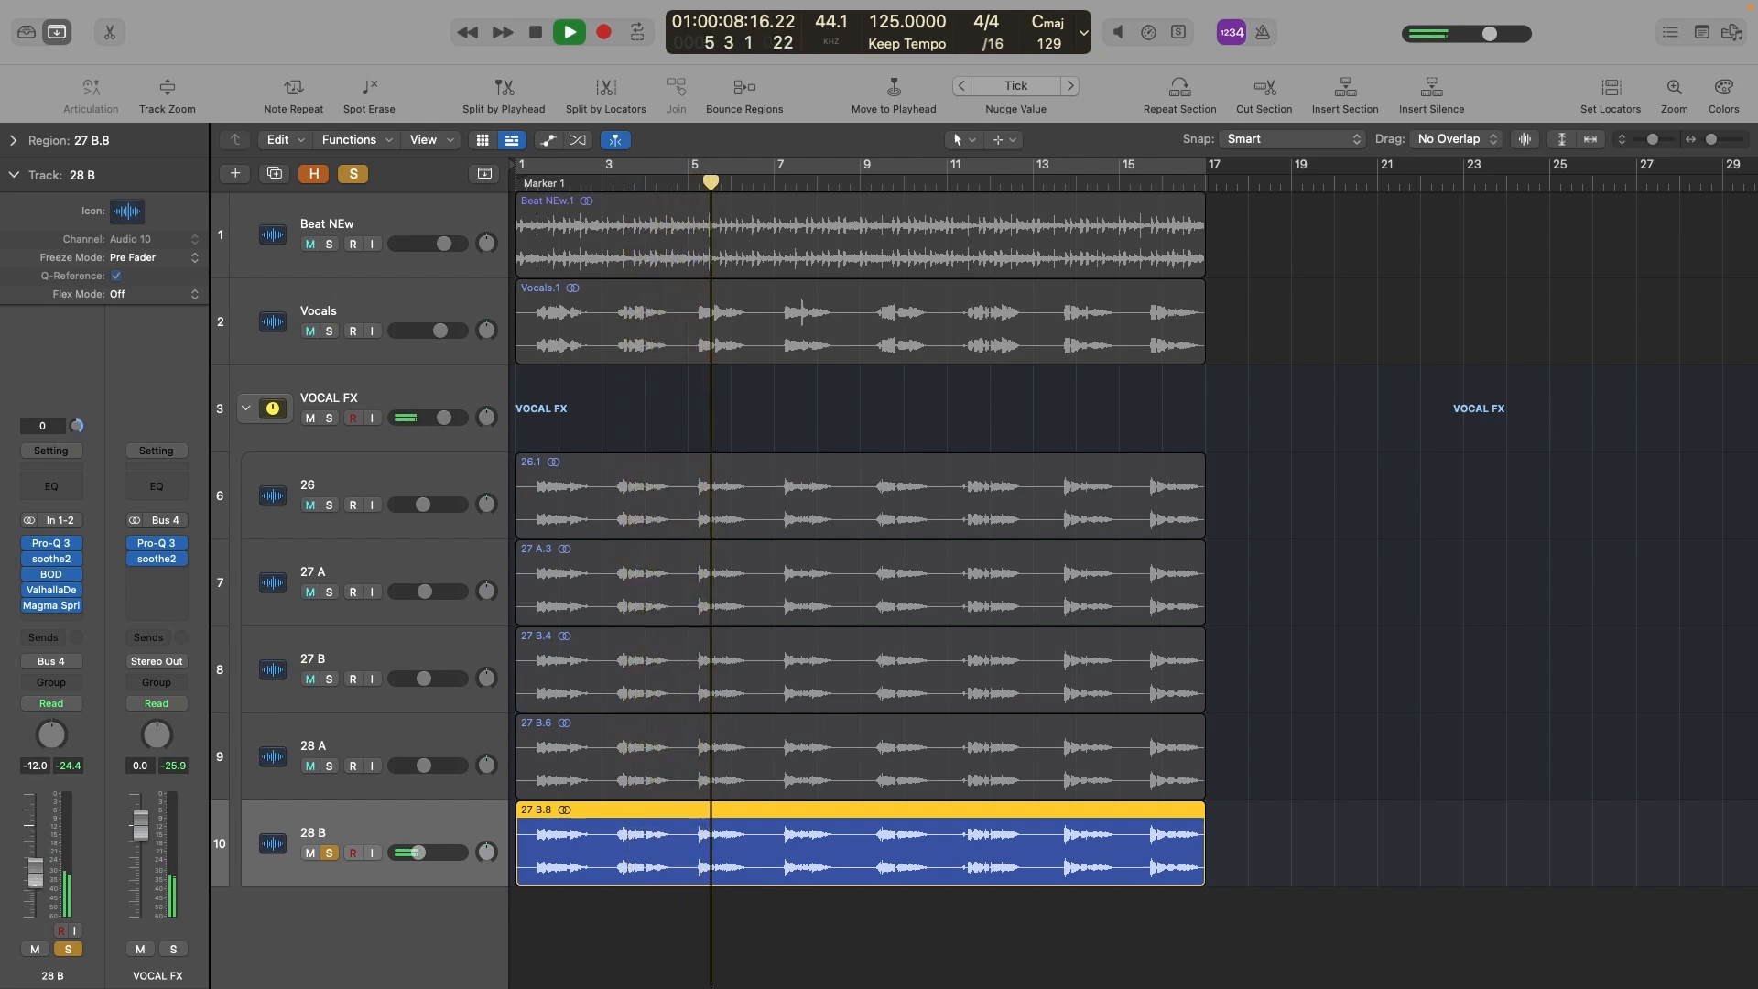
# Step: Unsolo track 28 B and review its Pro-Q 3 and ValhallaDelay settings
pyautogui.click(329, 853)
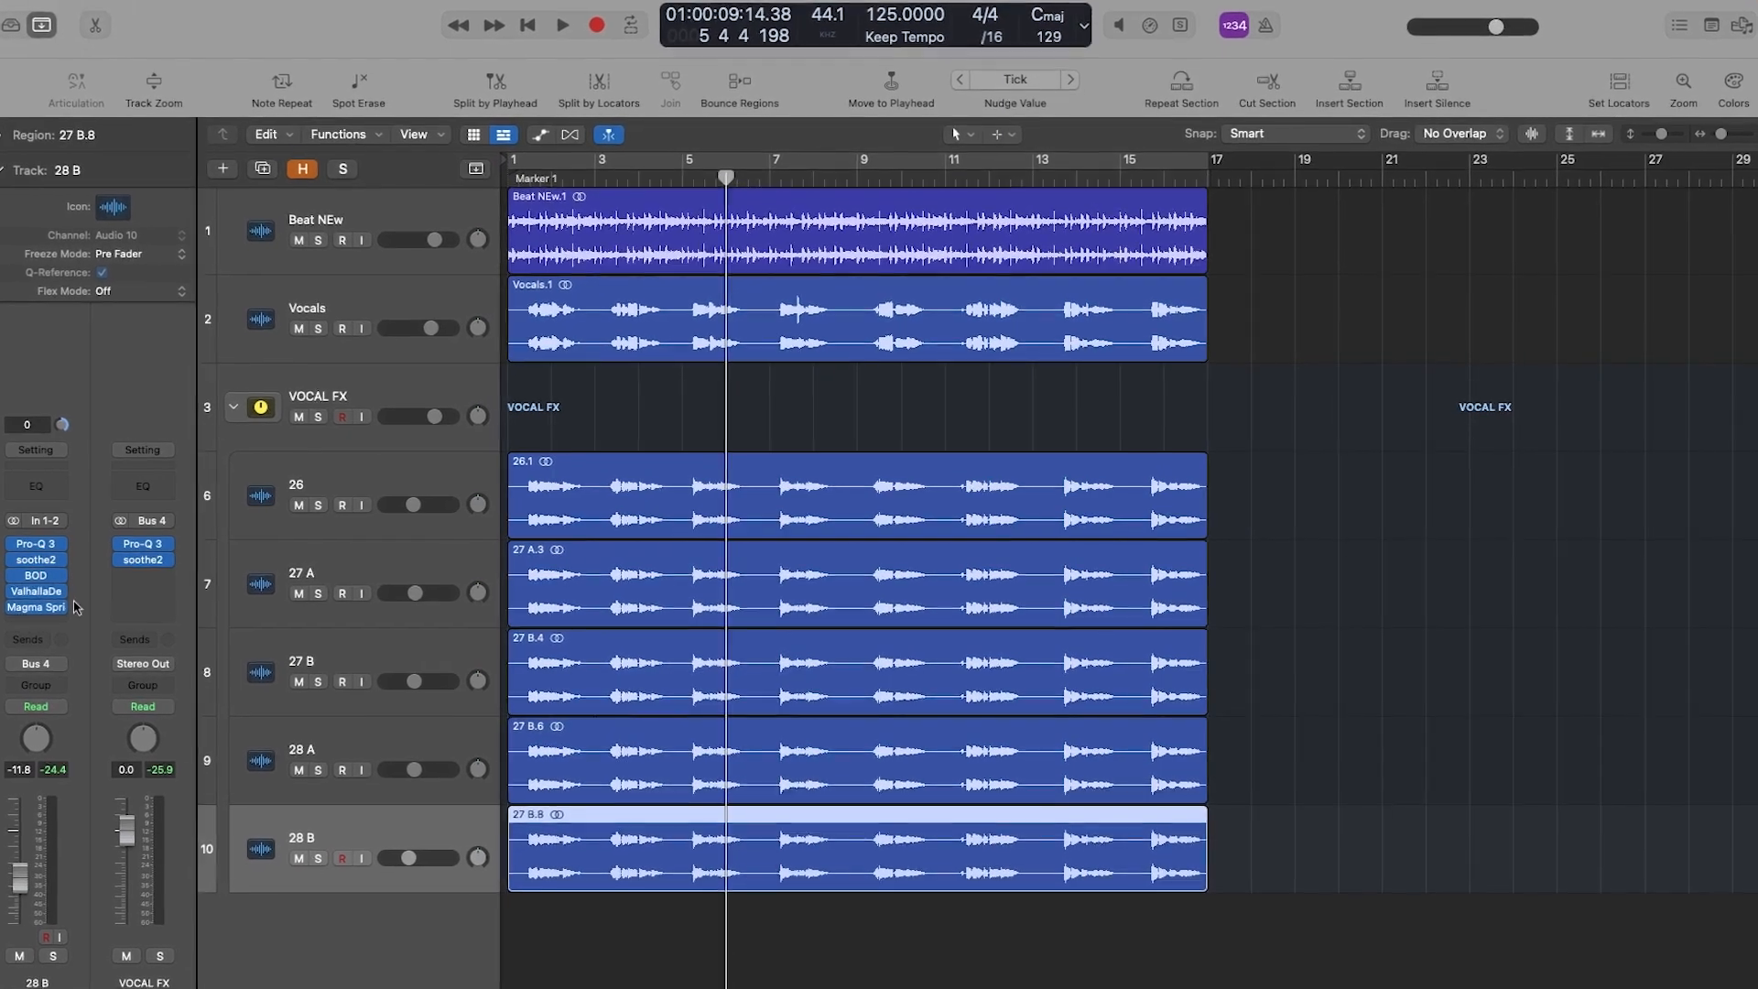
pyautogui.click(36, 544)
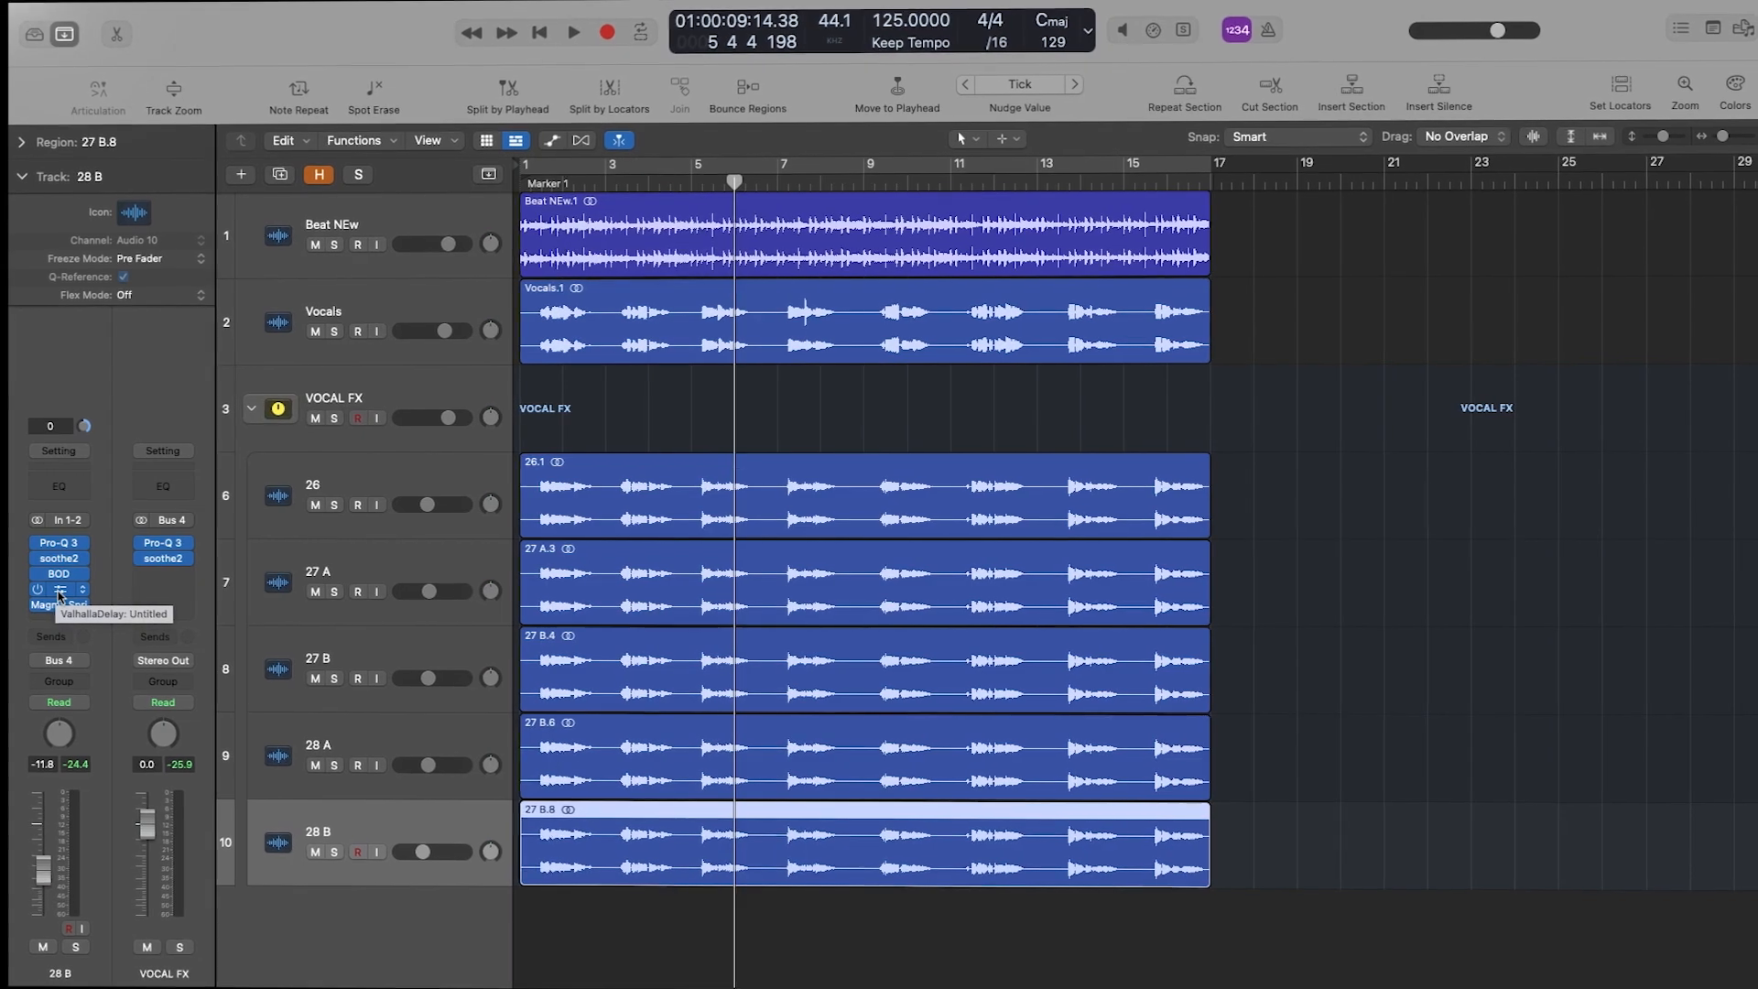
pyautogui.click(50, 595)
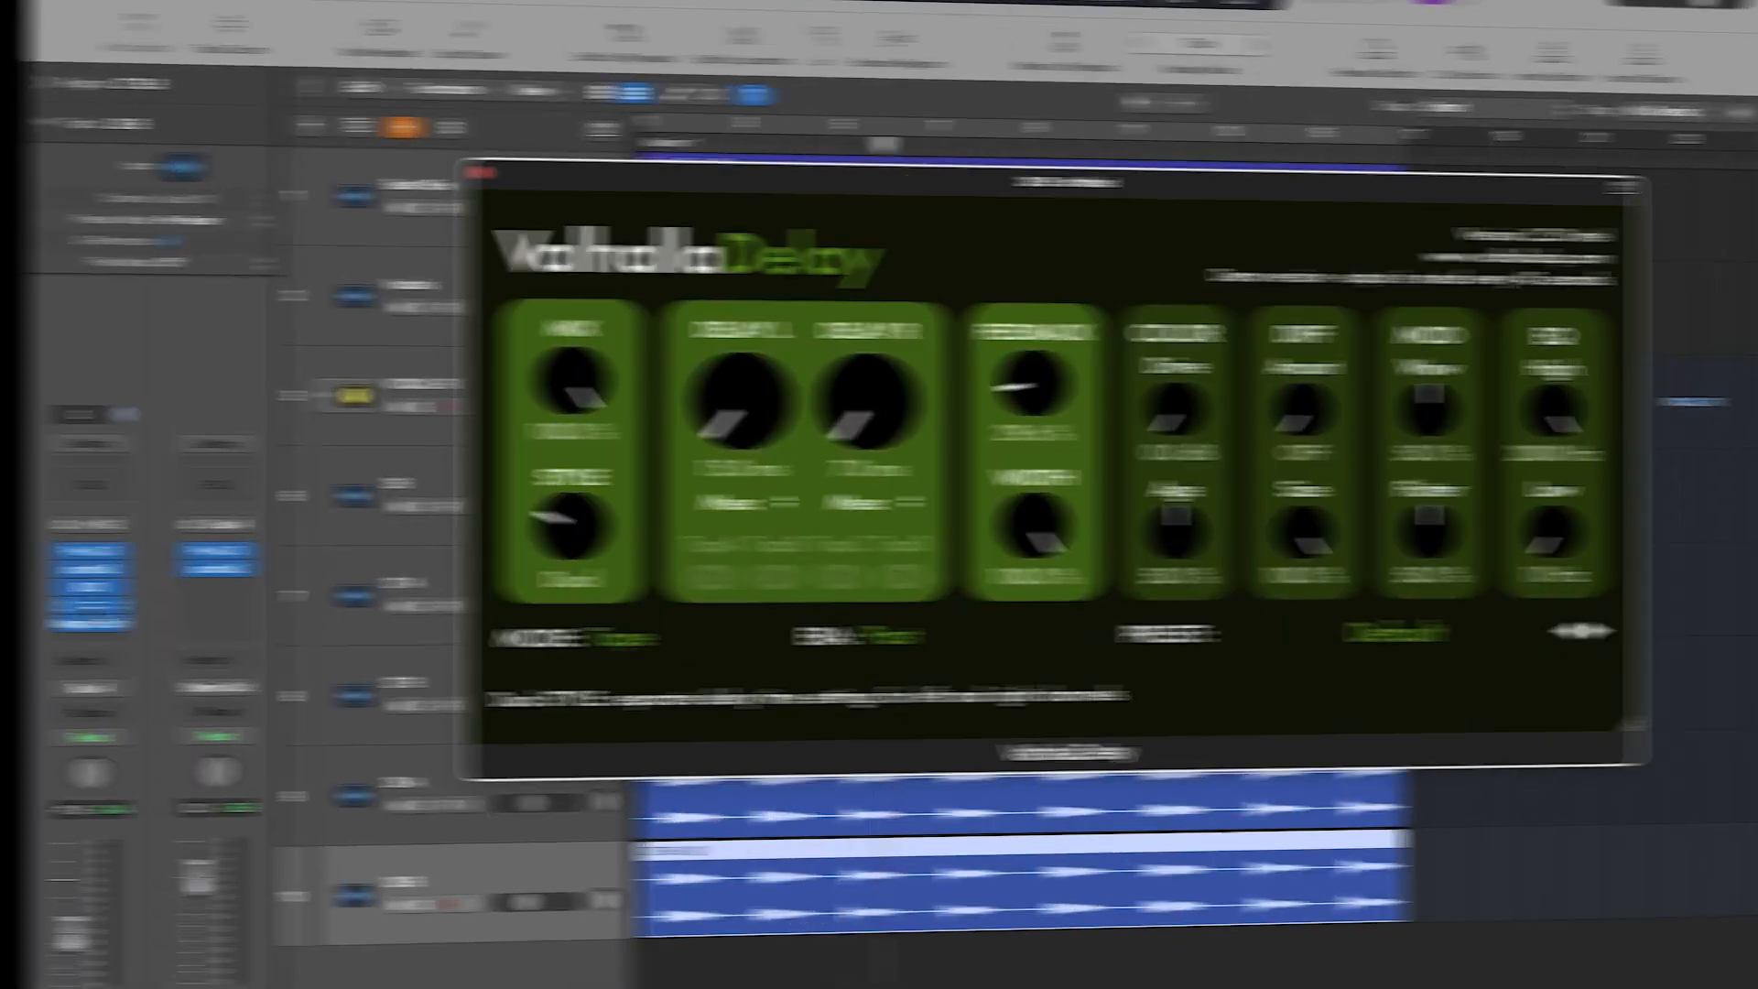
pyautogui.click(66, 597)
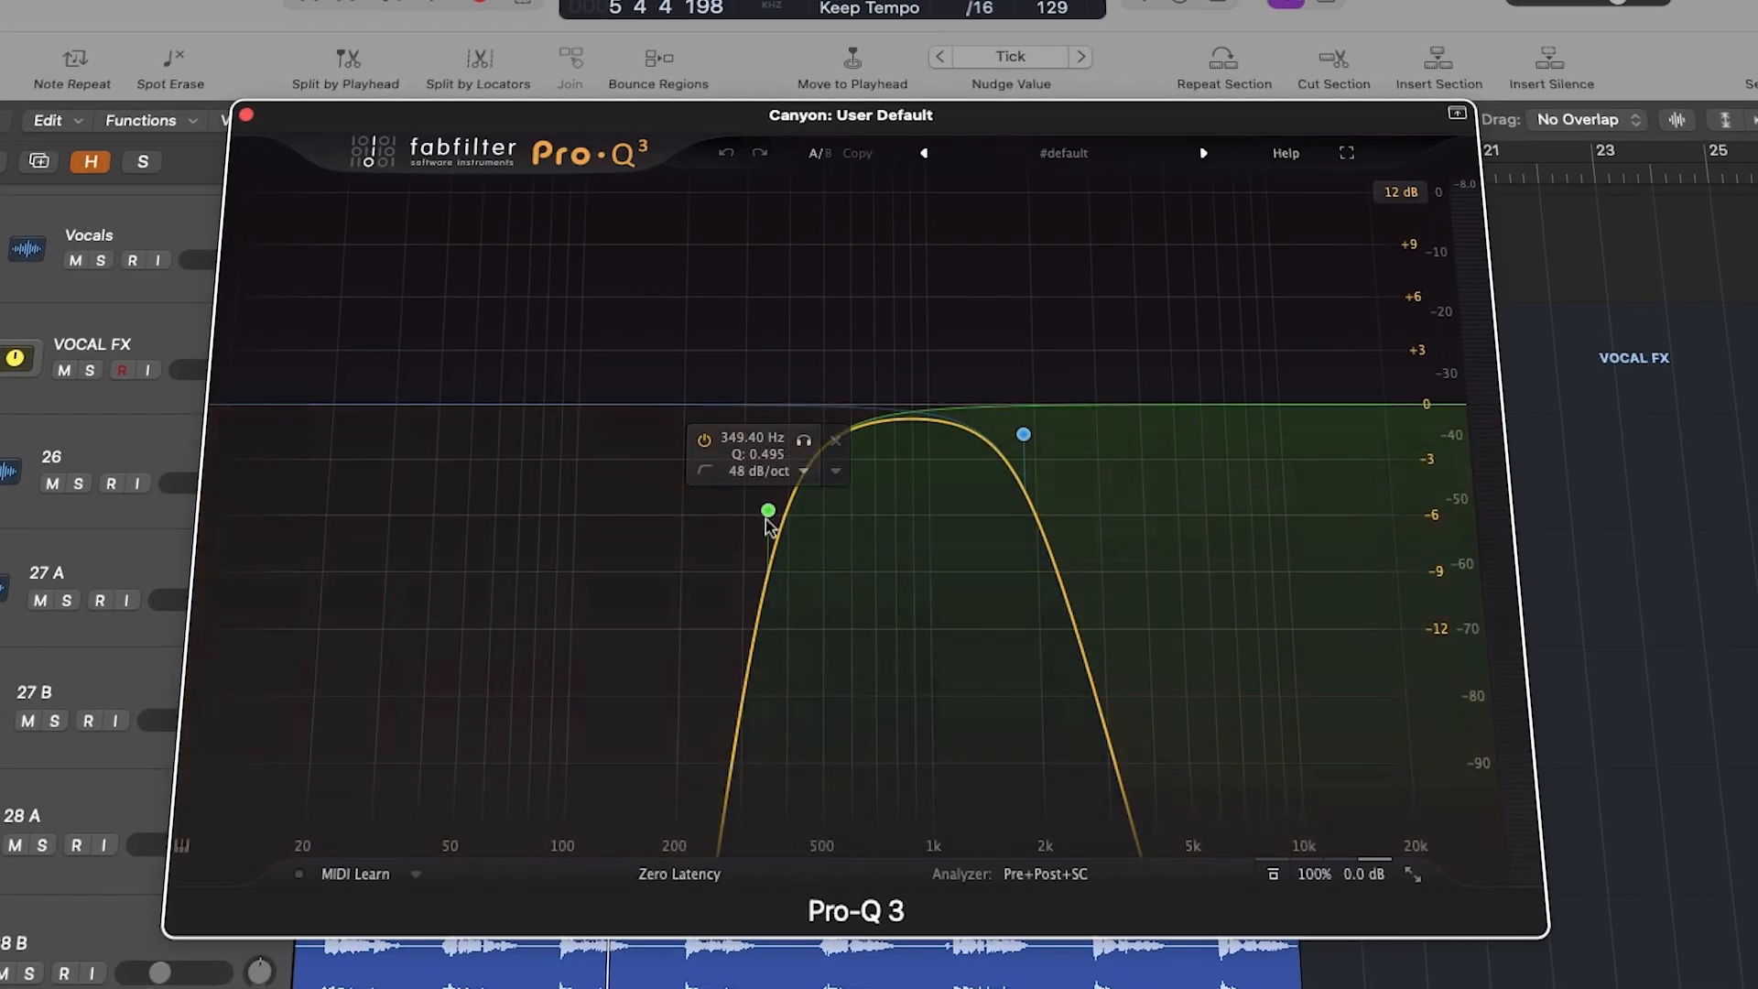
# Step: Set the high cut in the Canyon track's Pro-Q 3 to about 2033 Hz, and review its soothe2 and Blackhole
pyautogui.moveTo(1023, 434); pyautogui.dragTo(1037, 431)
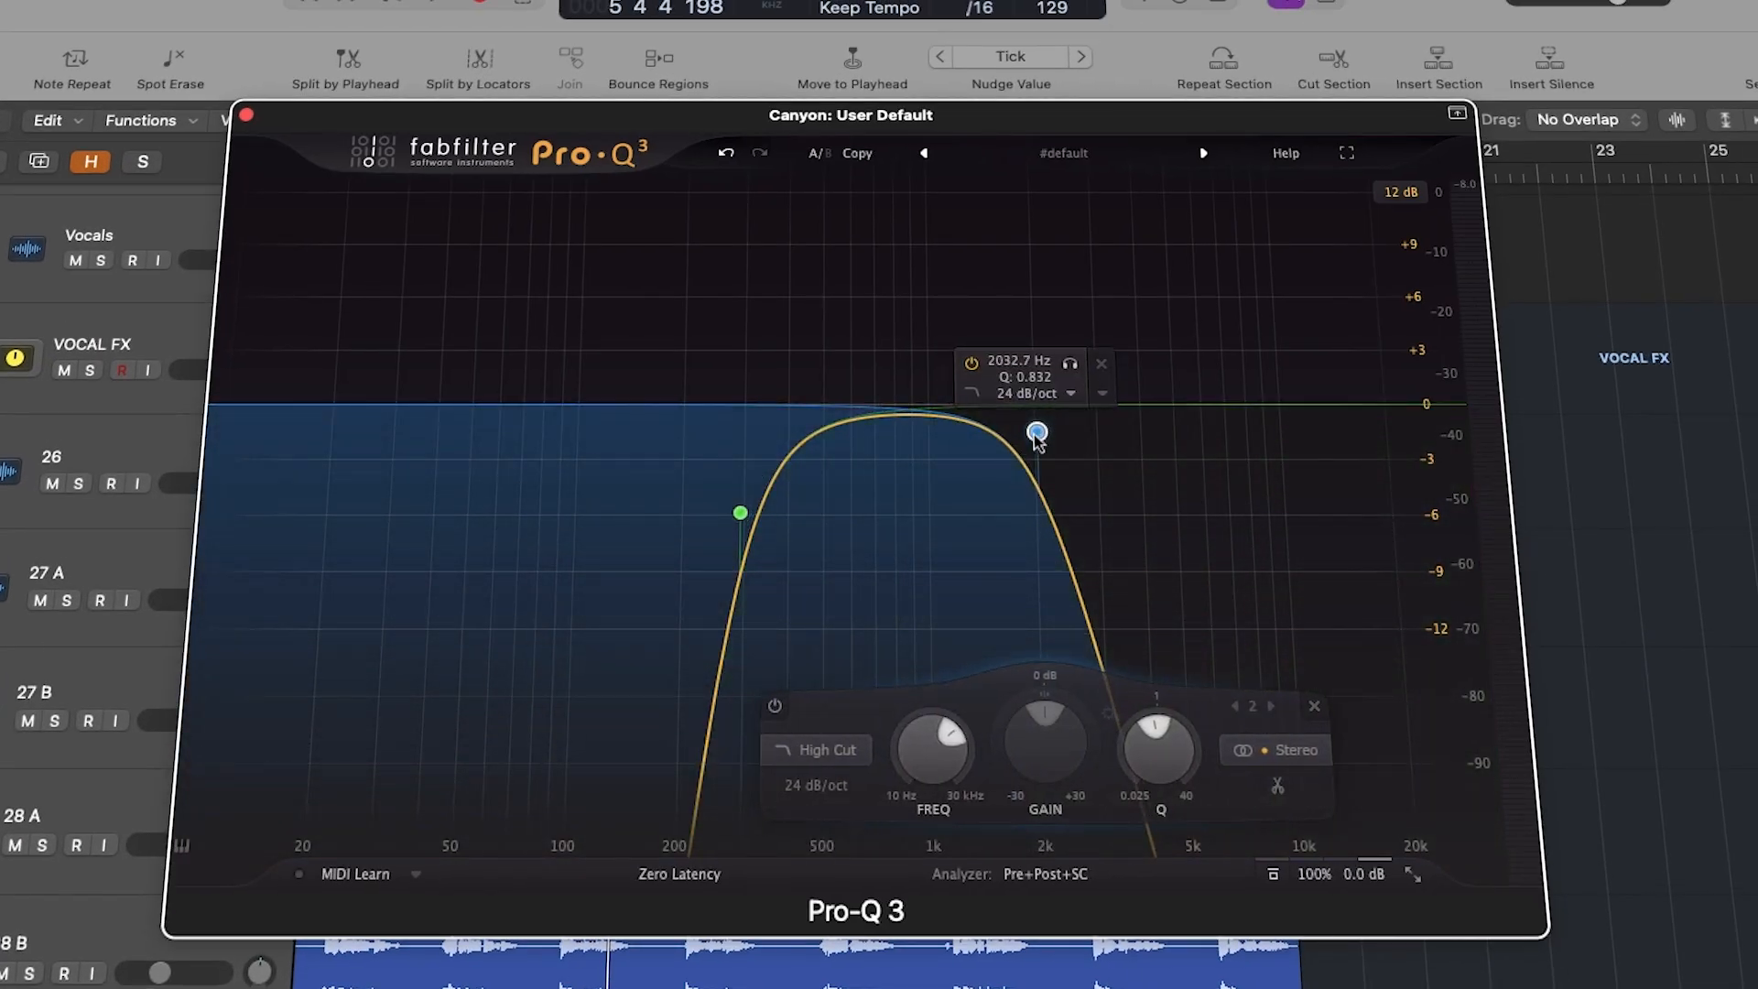
pyautogui.click(741, 515)
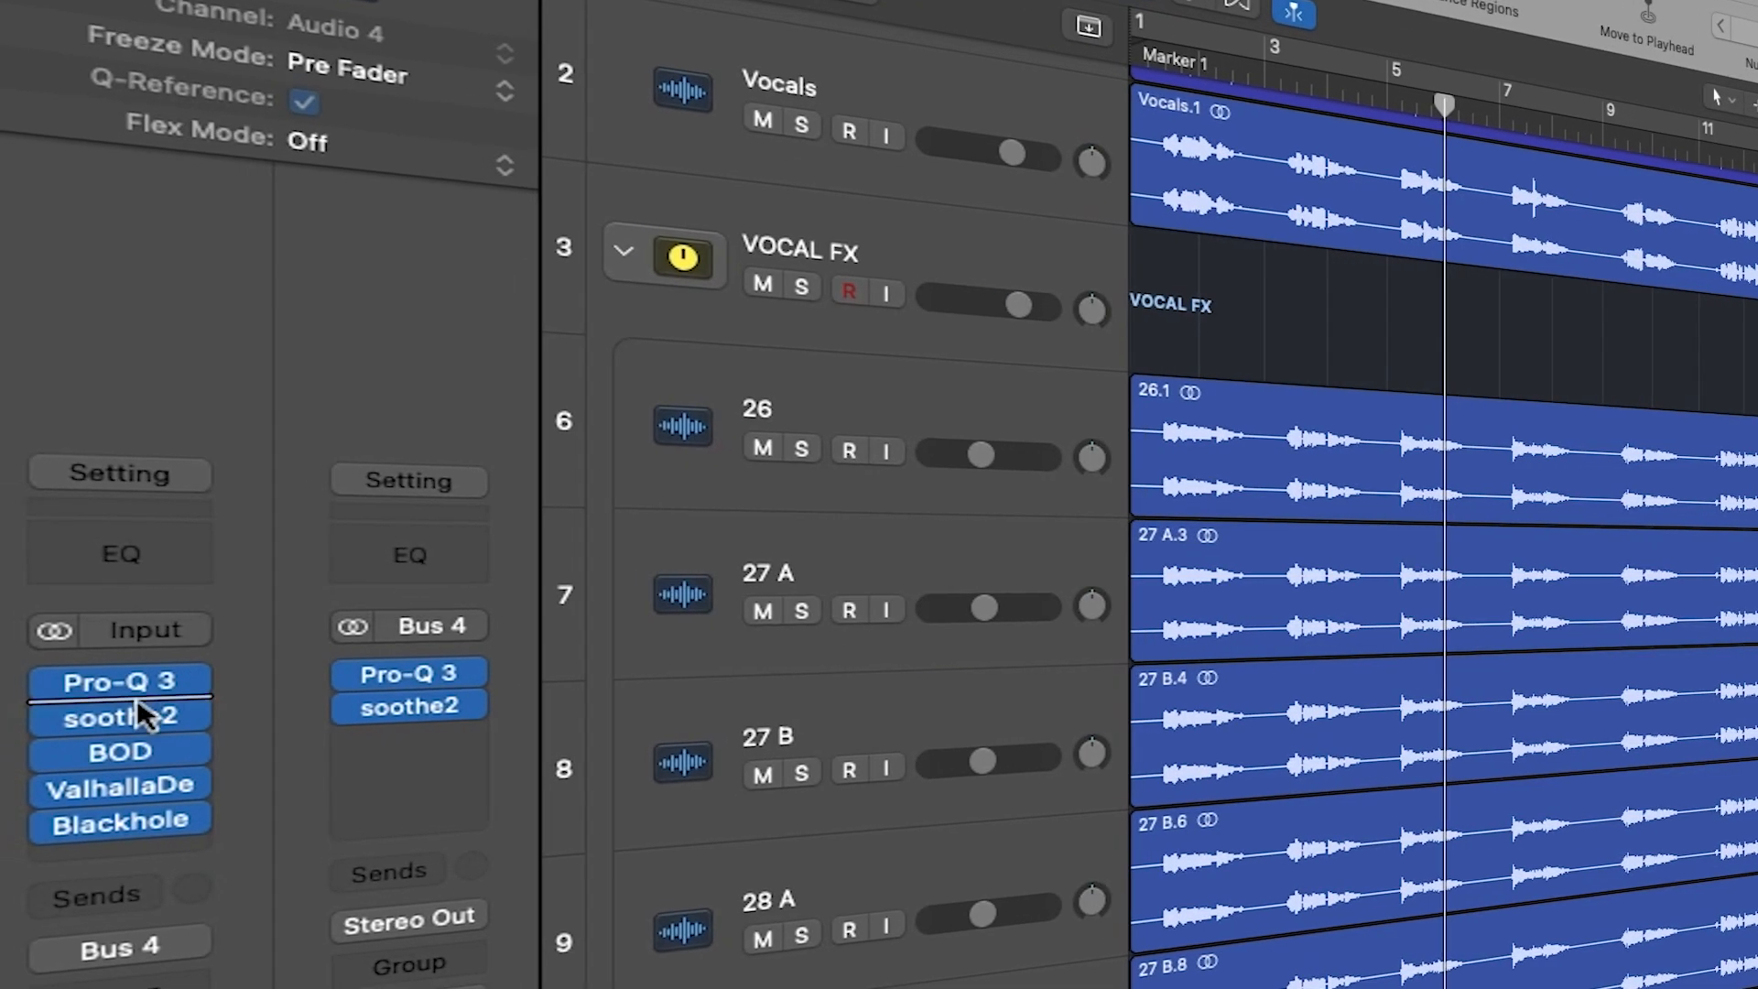
pyautogui.click(126, 724)
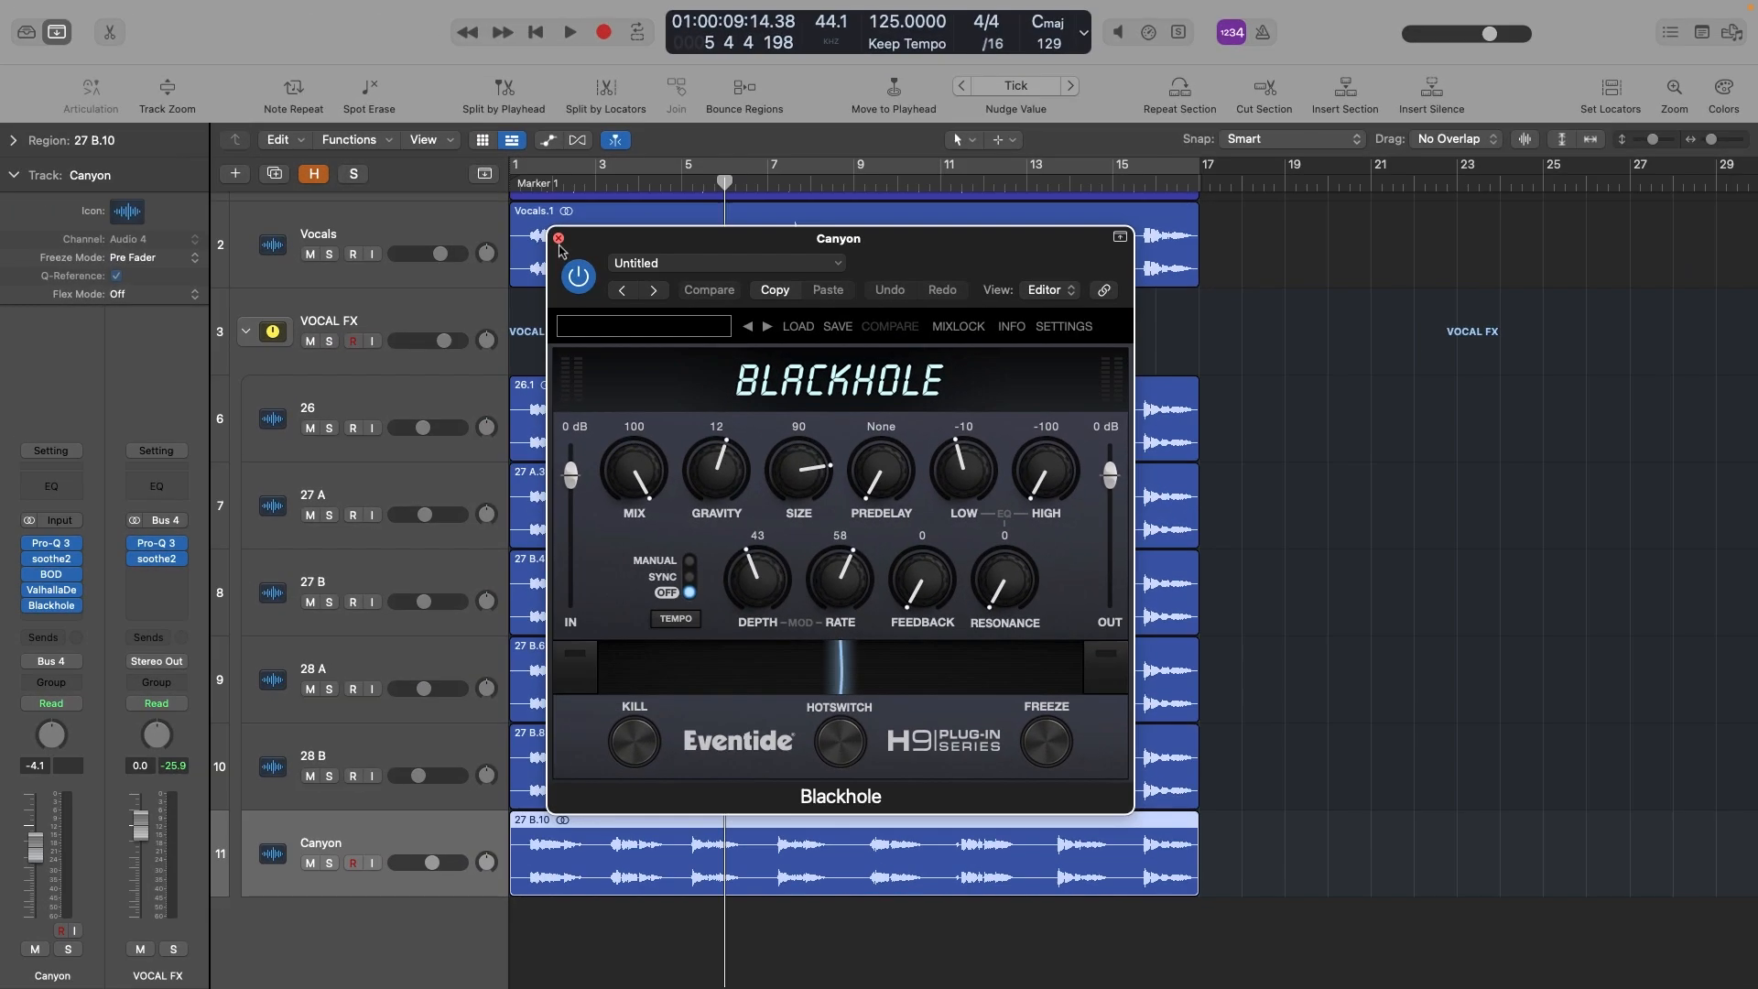
pyautogui.click(559, 239)
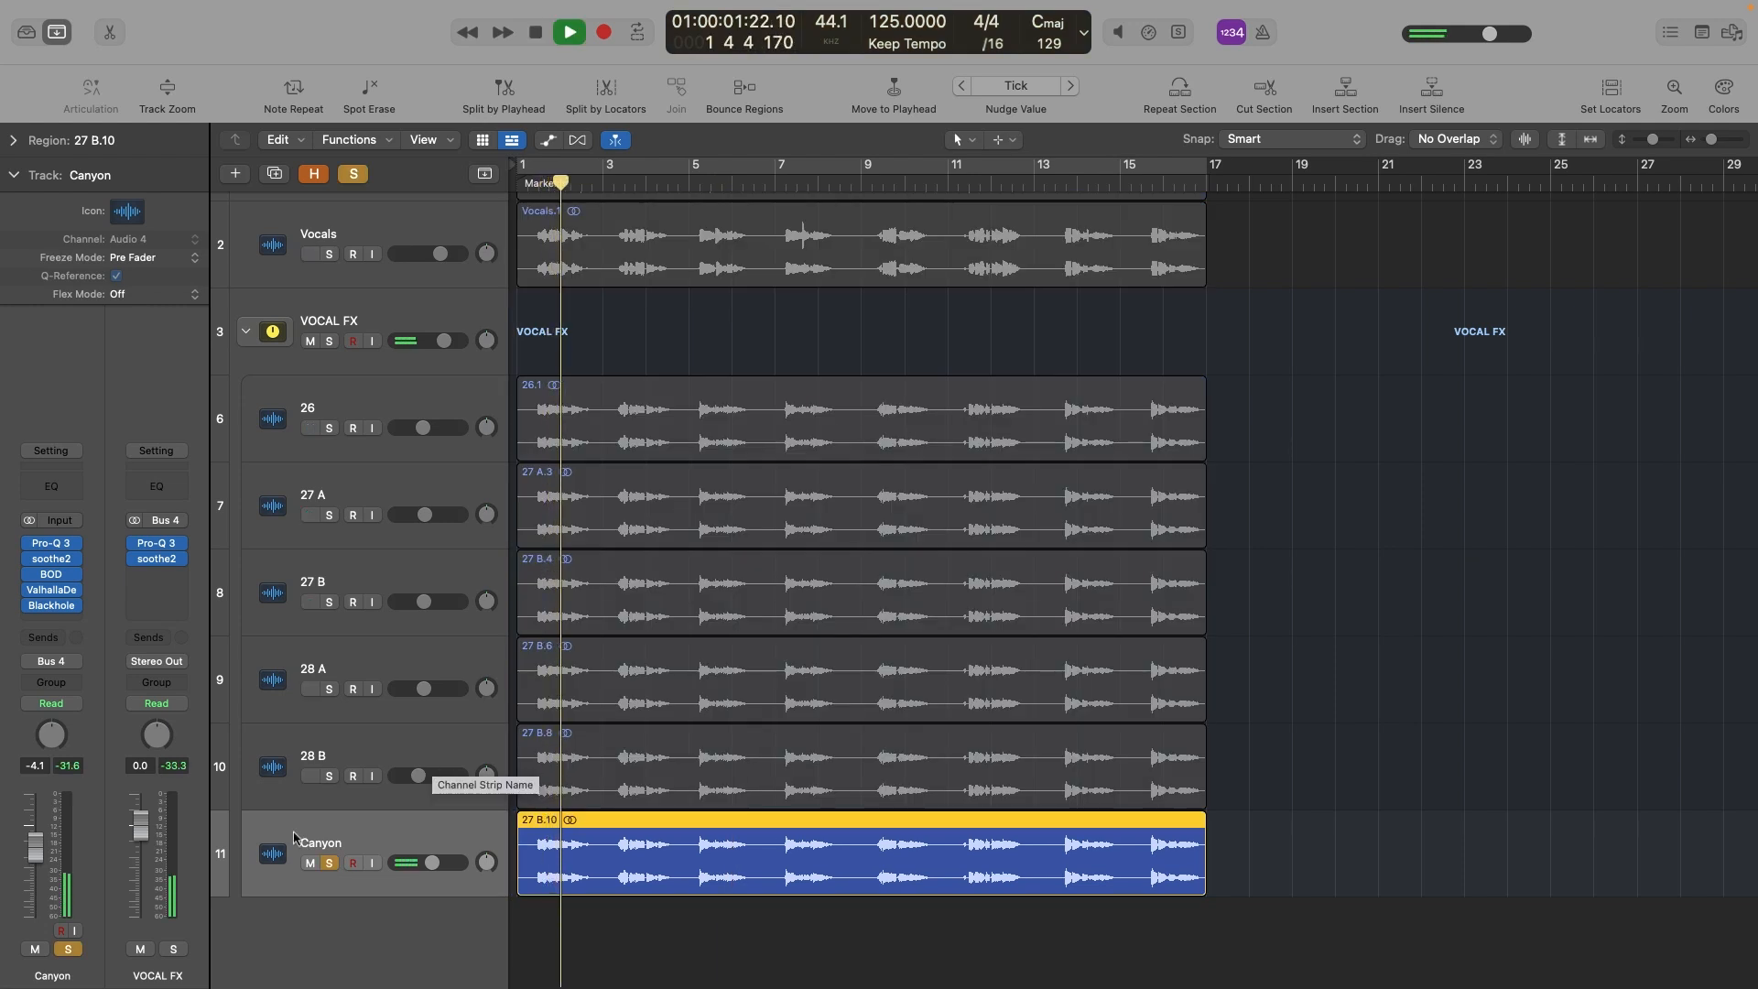
# Step: Set Canyon's volume to -2.2 dB during playback, and solo 28 B alongside it with its volume slightly raised
pyautogui.moveTo(37, 847); pyautogui.dragTo(40, 803)
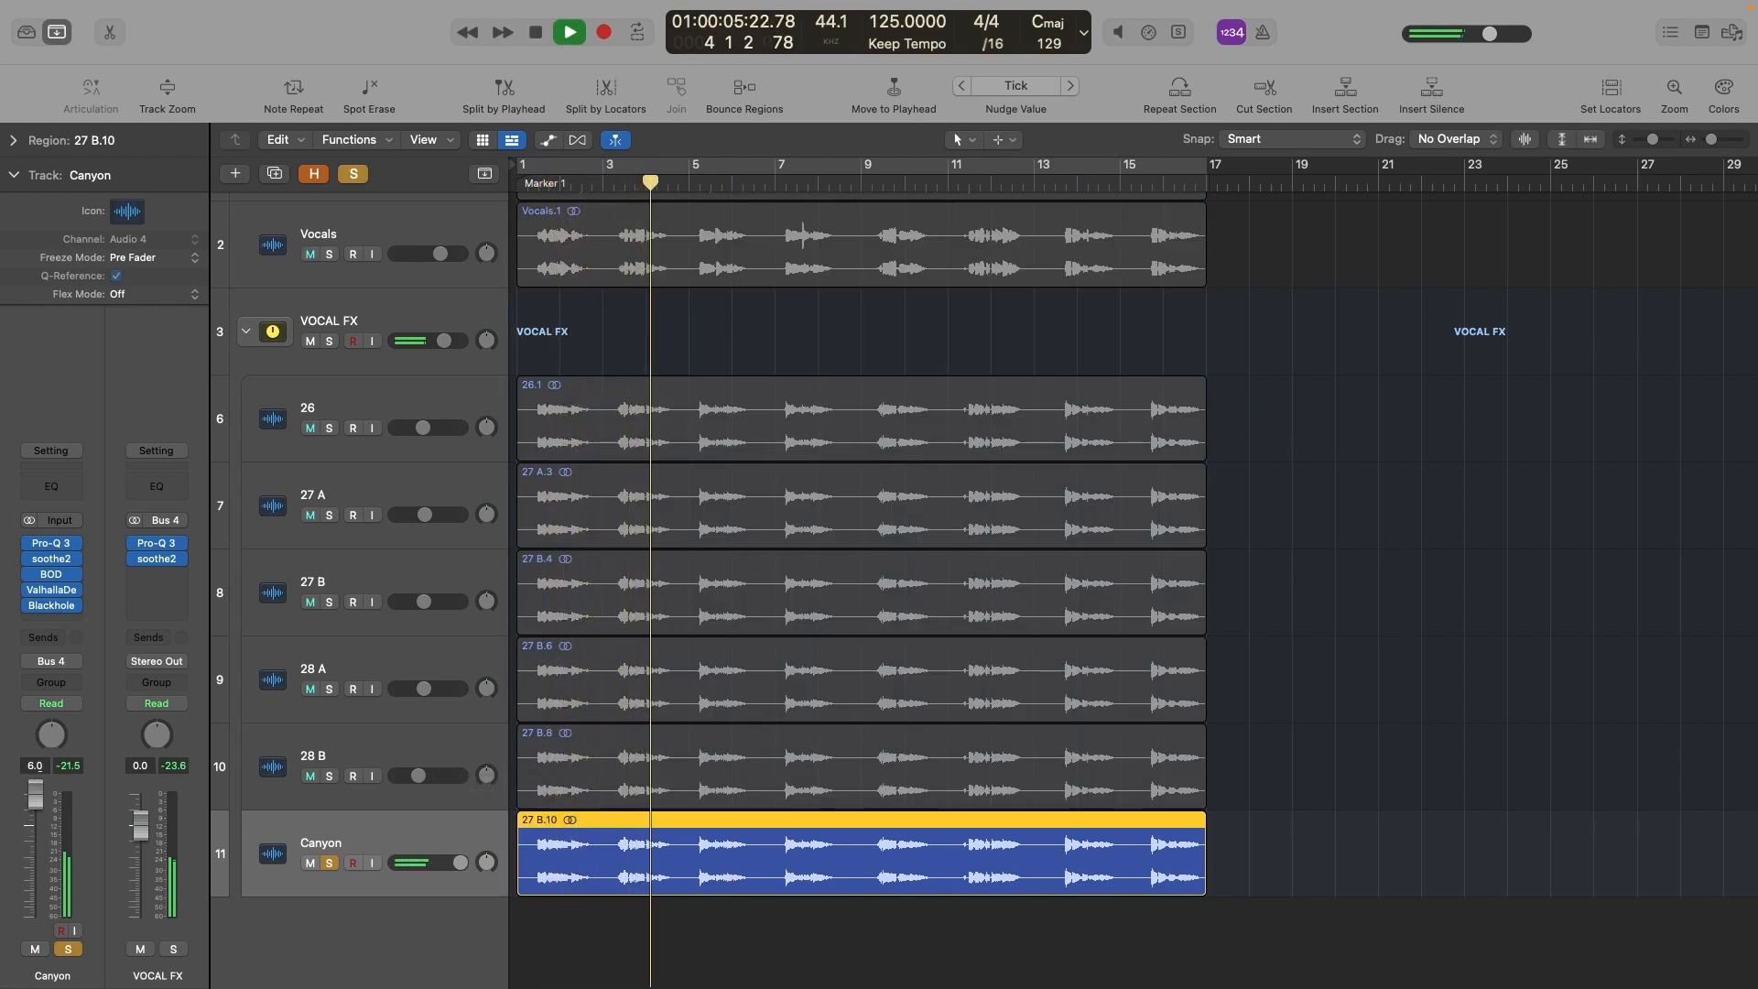
pyautogui.moveTo(37, 832); pyautogui.dragTo(35, 846)
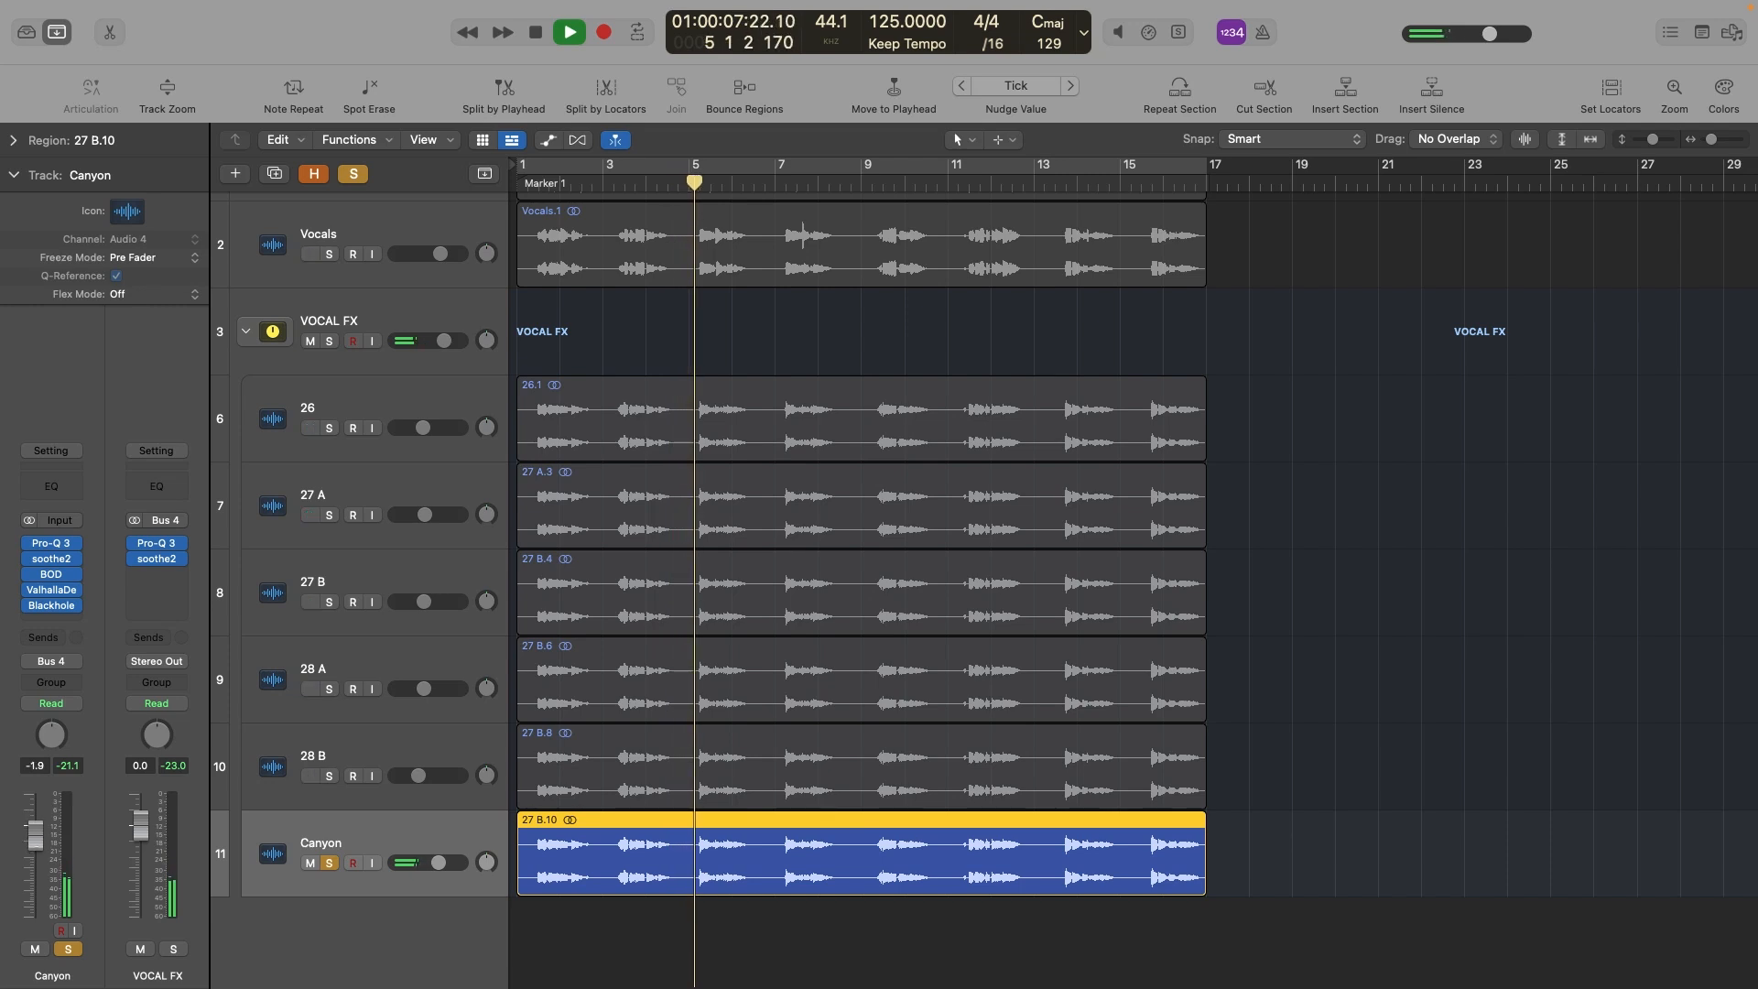
pyautogui.click(329, 775)
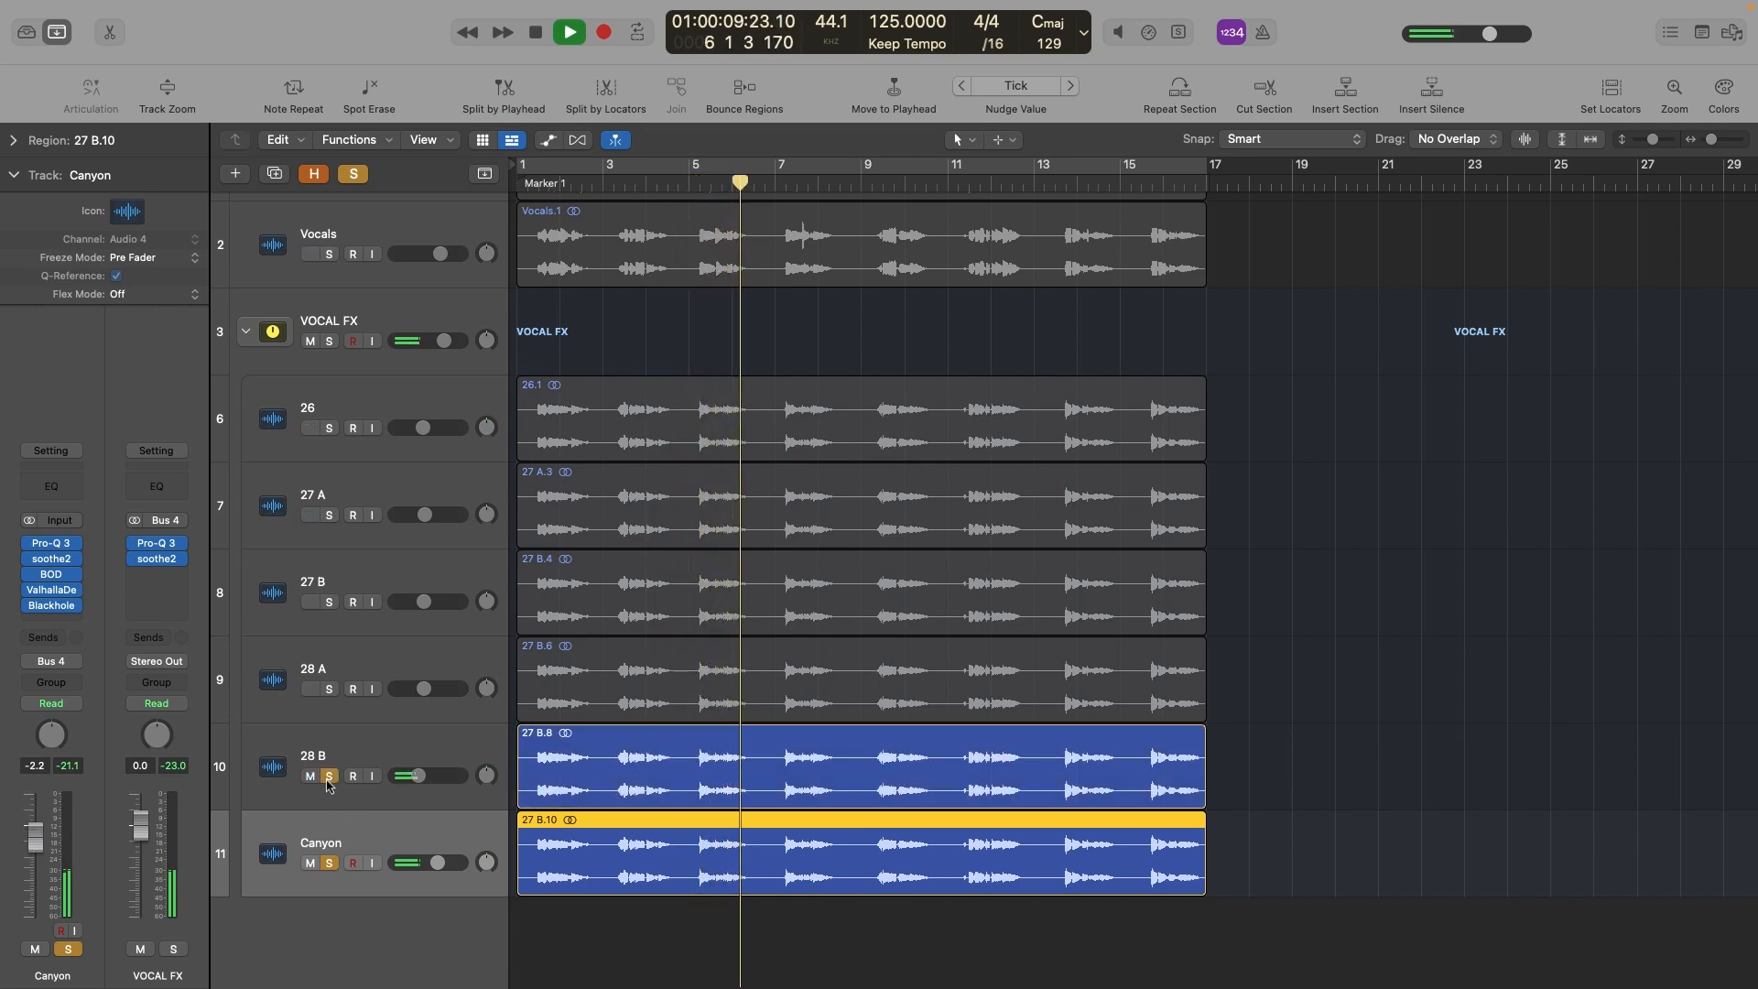
pyautogui.moveTo(419, 776); pyautogui.dragTo(421, 776)
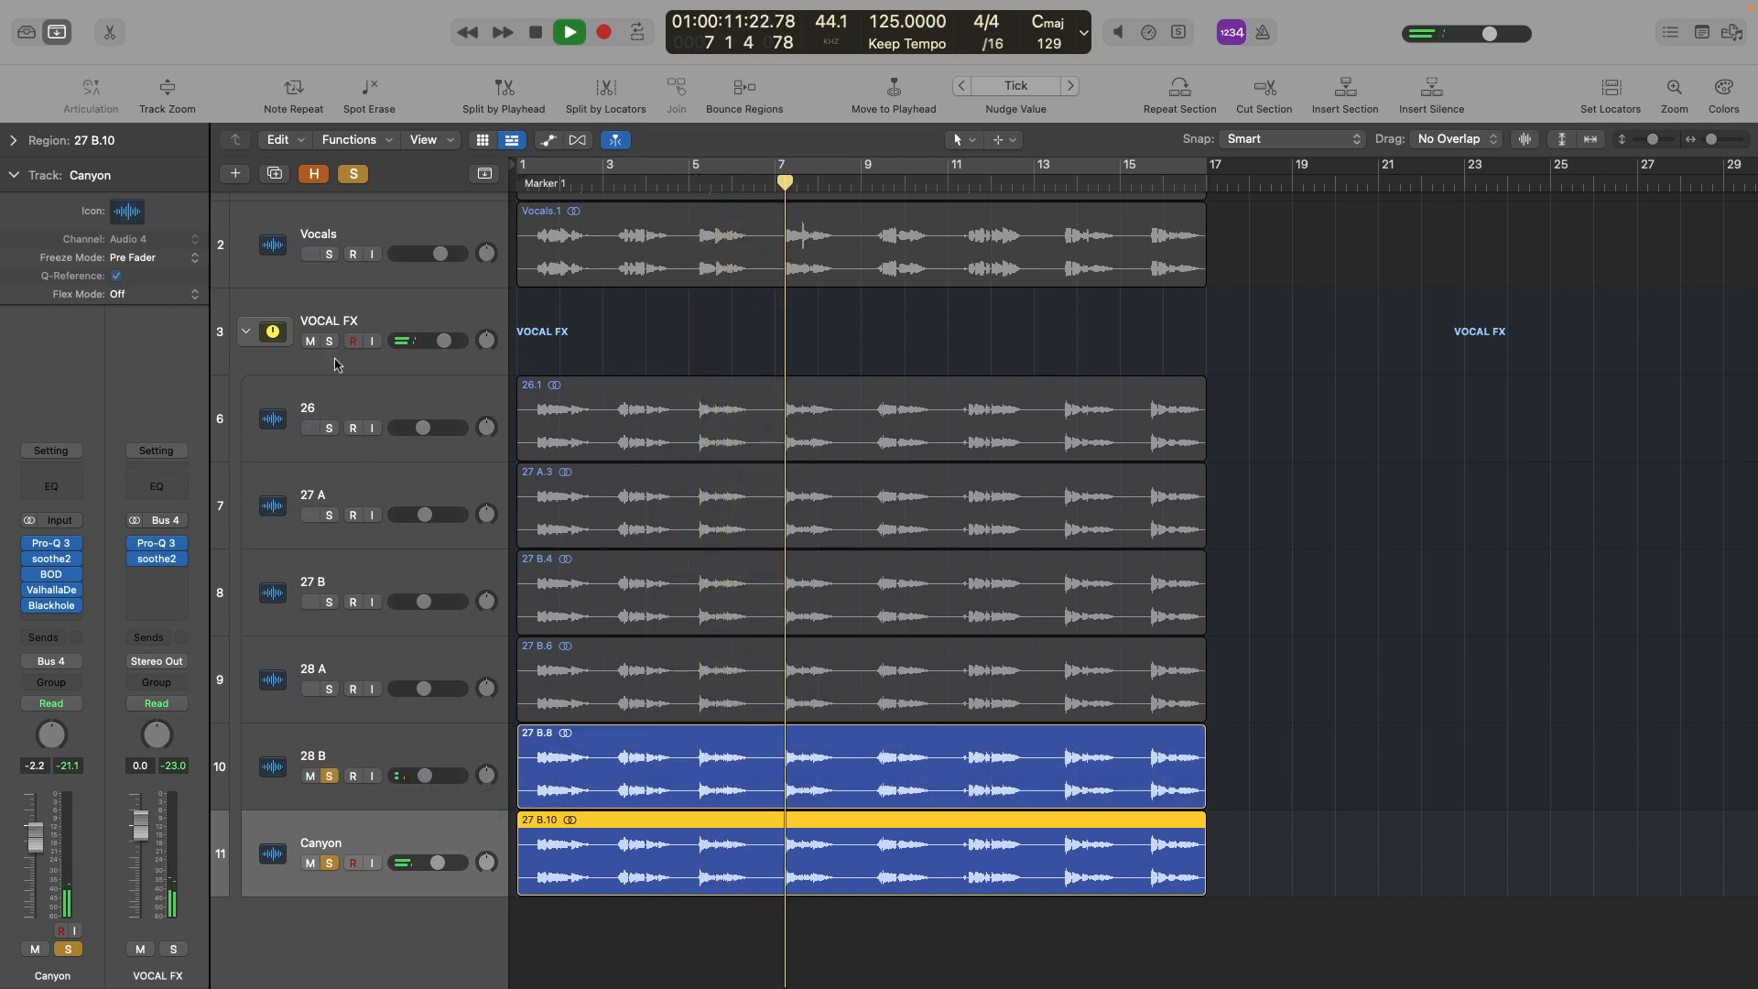
# Step: Solo tracks 26 to 28 A and Vocals as well, and lower the VOCAL FX stack's volume to -1.4 dB
pyautogui.moveTo(330, 428); pyautogui.dragTo(334, 693)
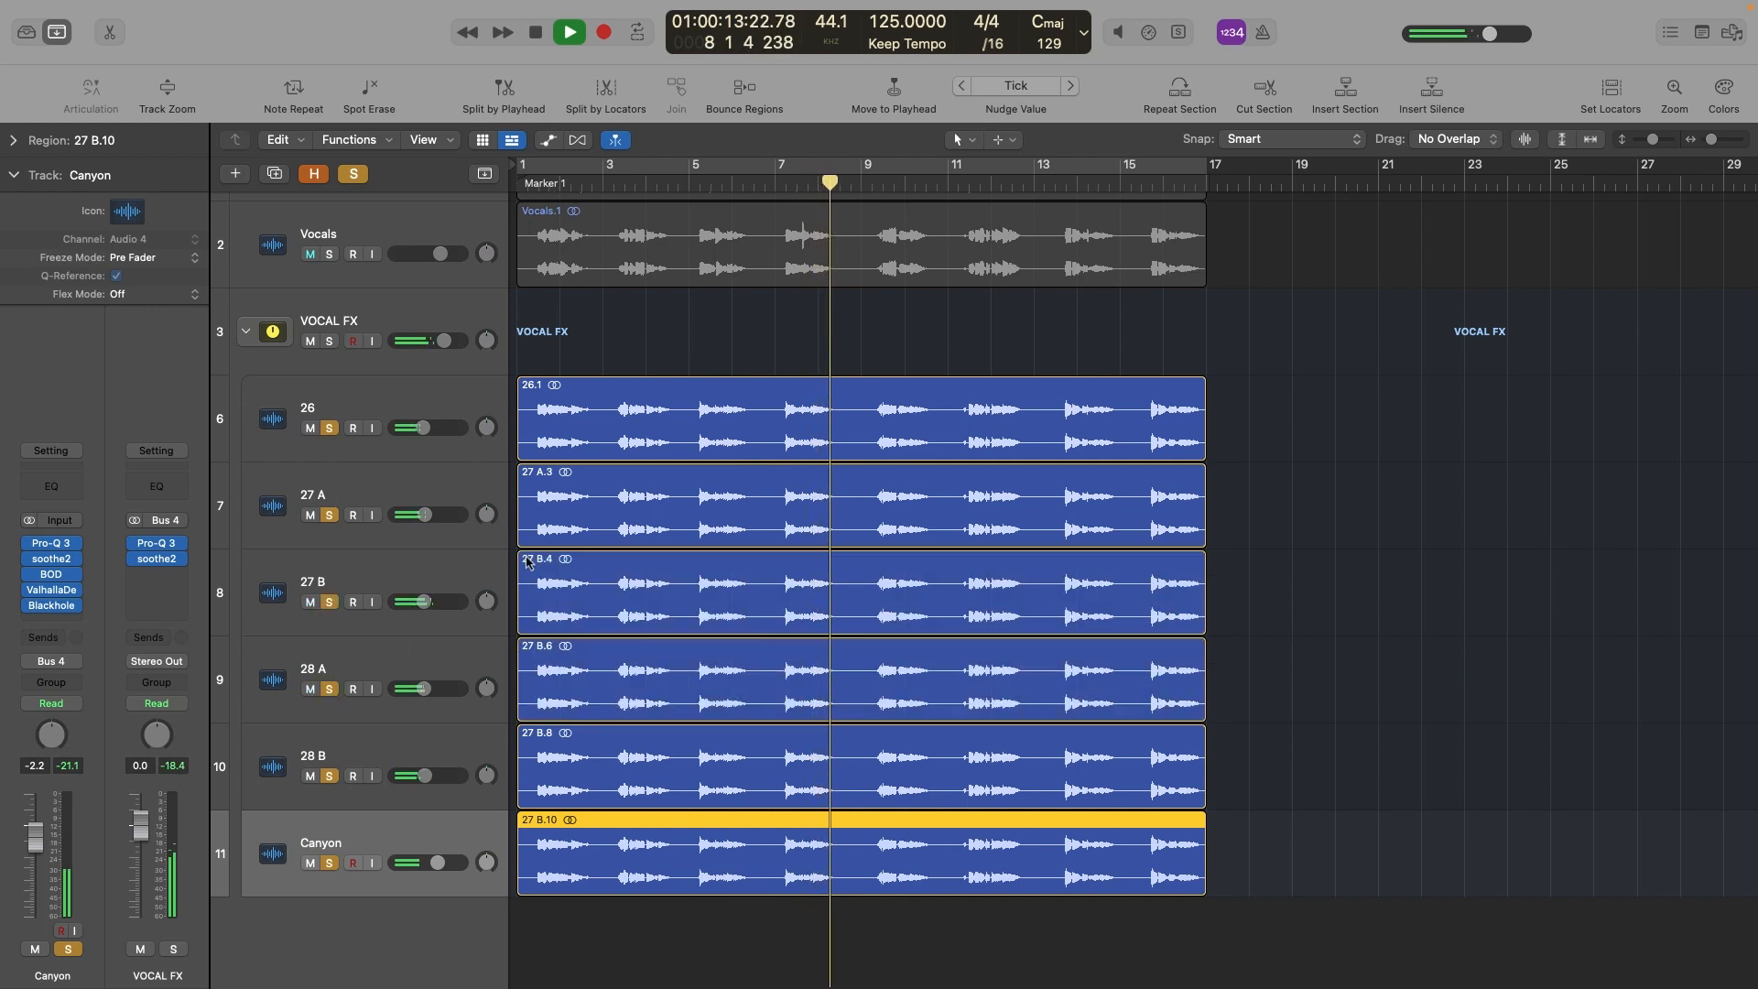
pyautogui.click(329, 254)
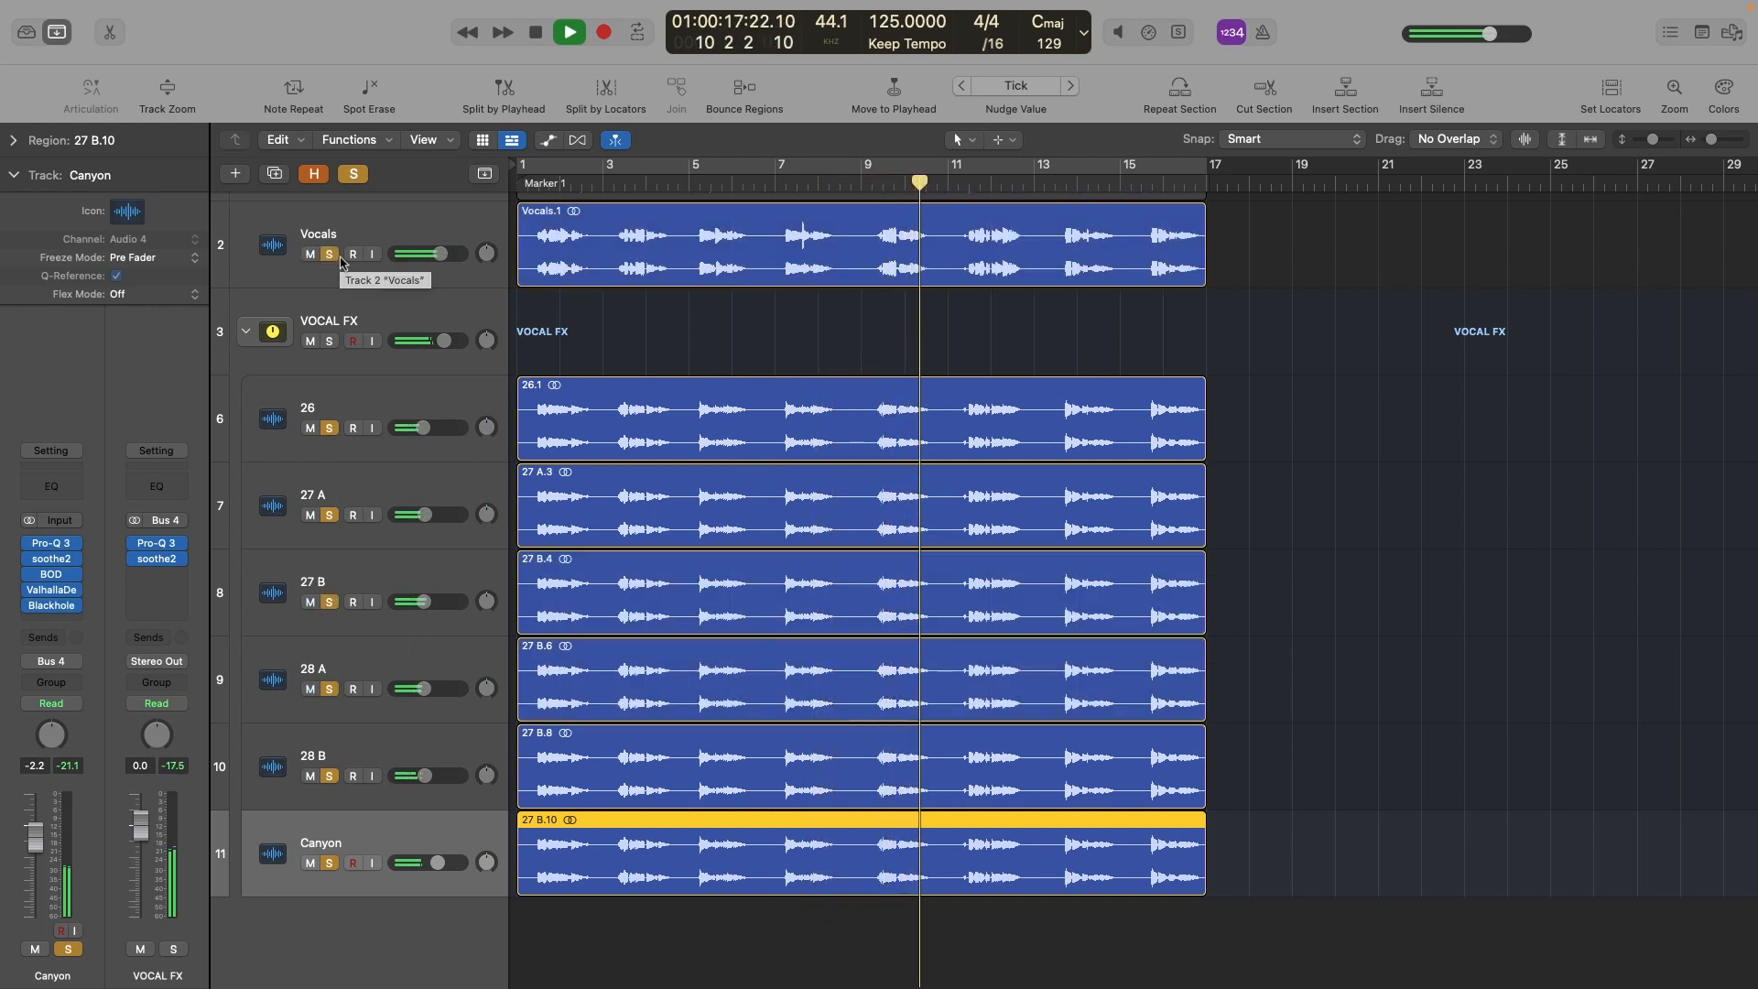
pyautogui.moveTo(444, 341); pyautogui.dragTo(440, 341)
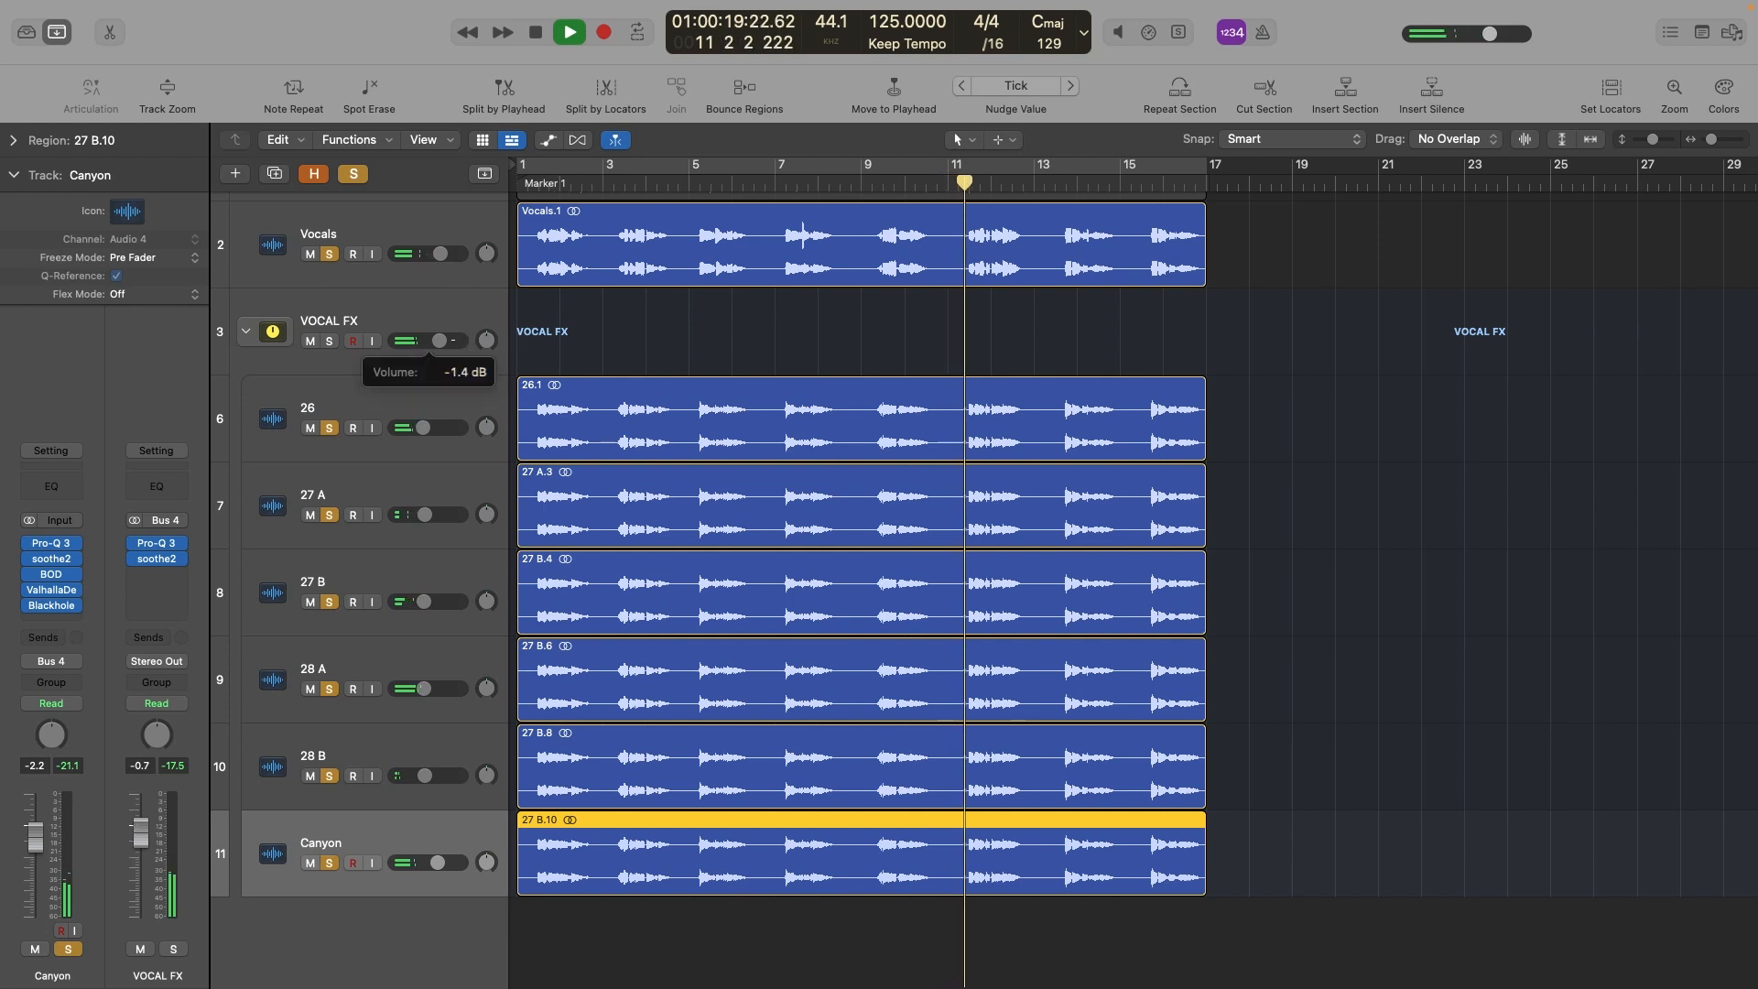
# Step: Set Canyon's volume to -8.0 dB during playback from the start, and clear all solos to hear the full mix
pyautogui.click(518, 176)
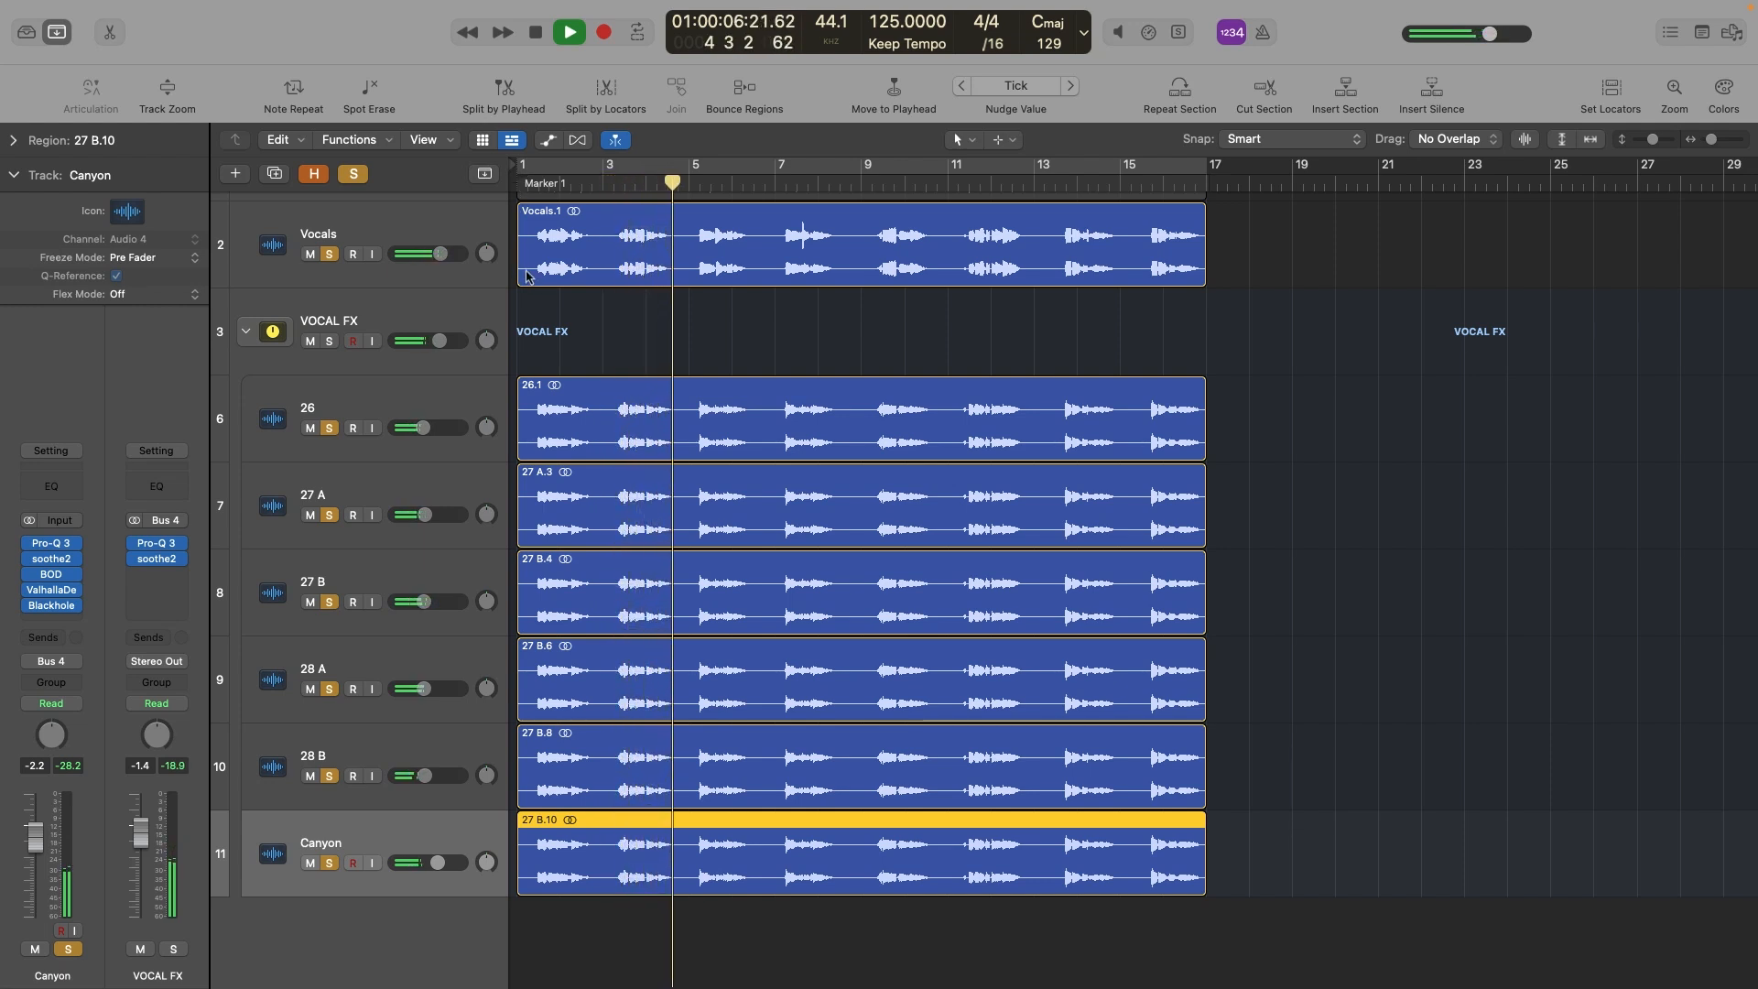
pyautogui.moveTo(438, 862); pyautogui.dragTo(424, 862)
pyautogui.scroll(3, 347, 307)
pyautogui.click(354, 177)
pyautogui.scroll(-2, 655, 296)
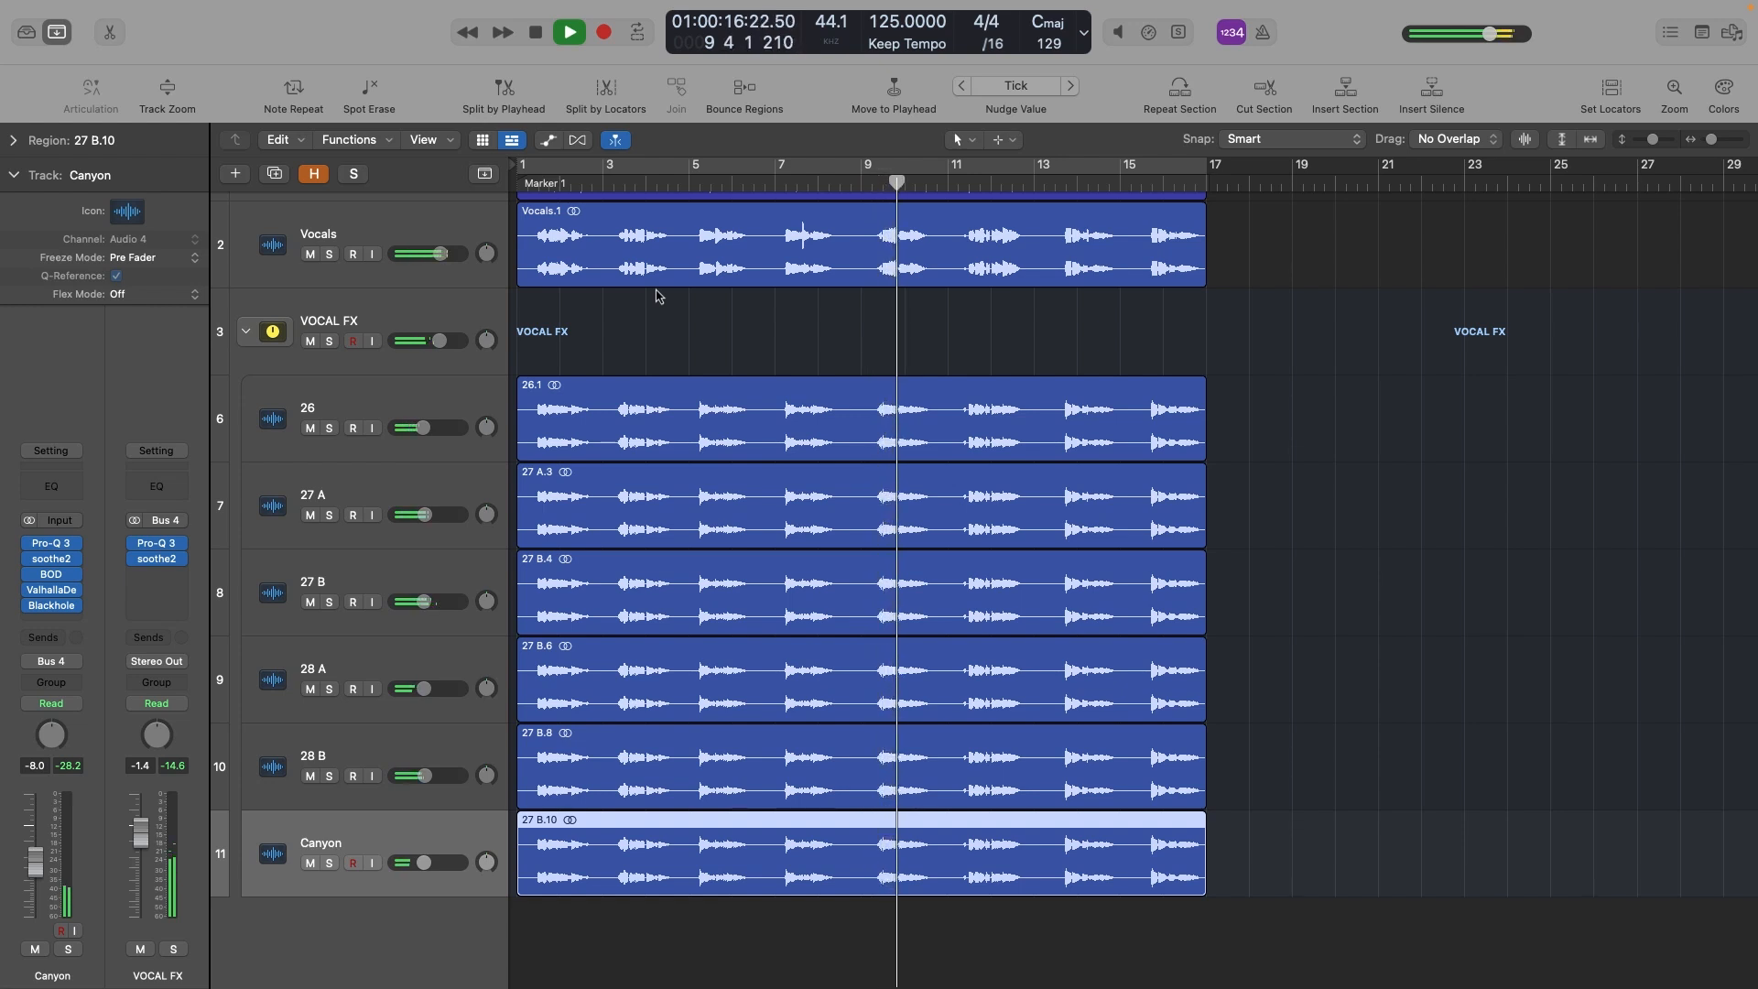
pyautogui.scroll(2, 656, 296)
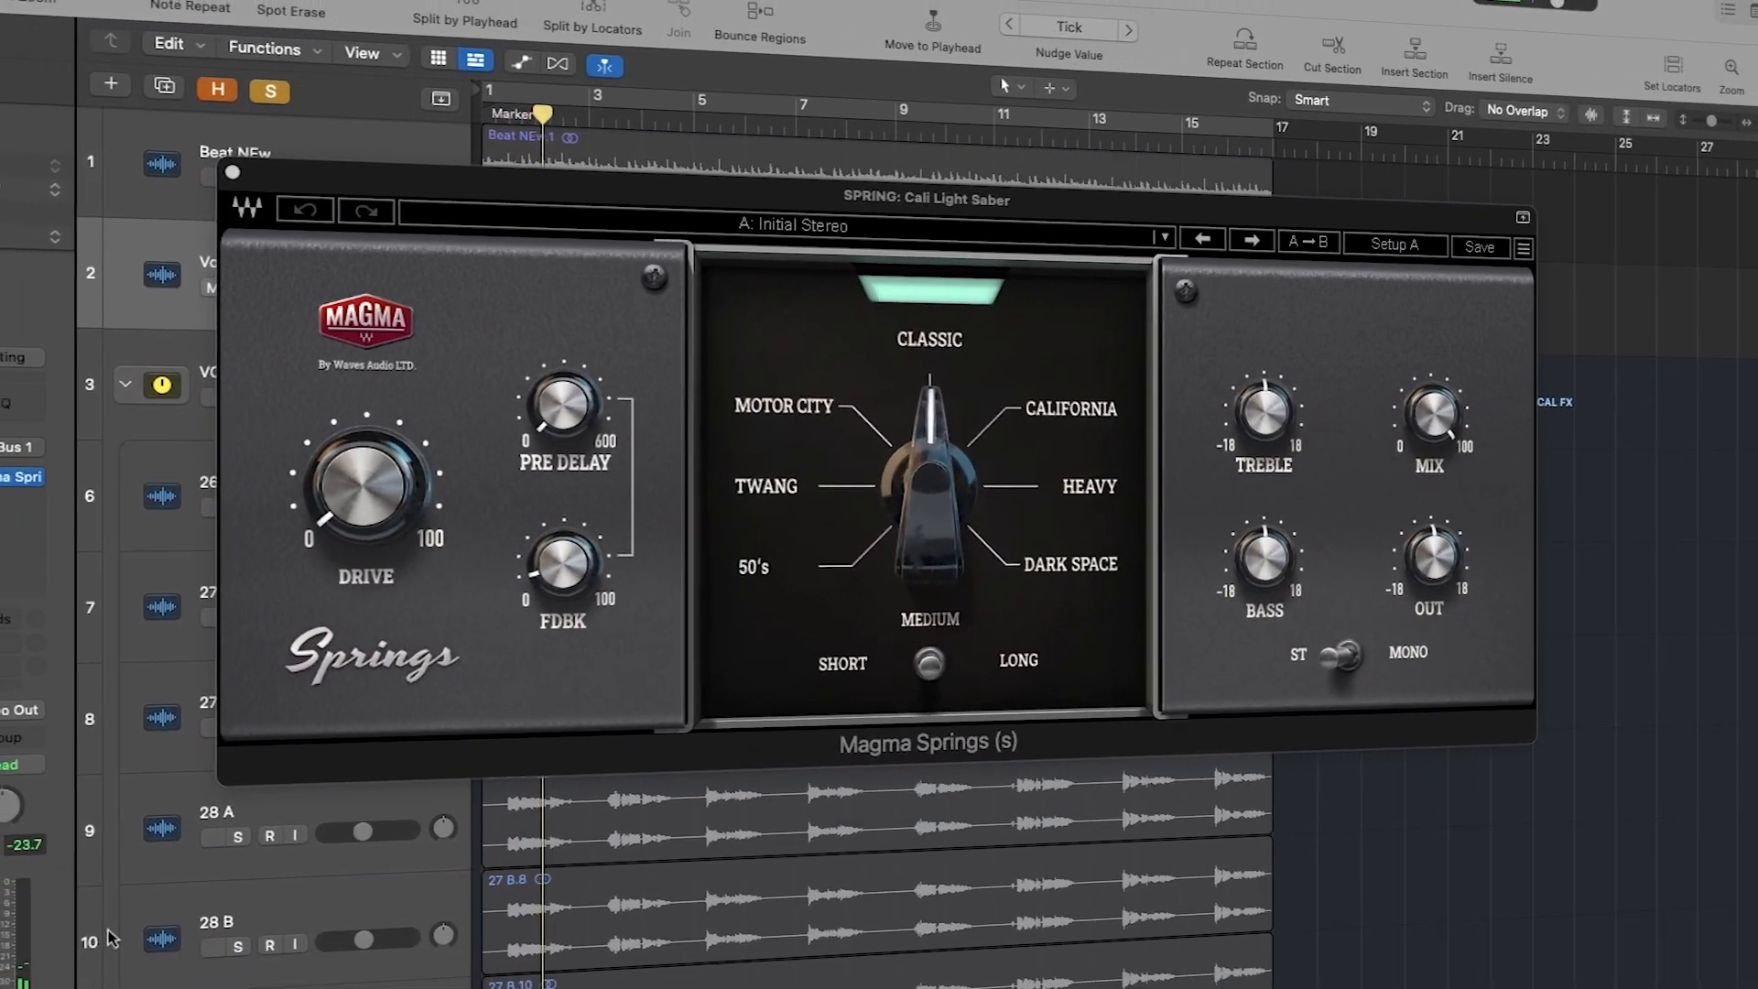
# Step: Review the Magma Springs, Little Plate and Abbey Road Plates reverbs on the vocal's send buses, and close Abbey Road Plates
pyautogui.moveTo(431, 527); pyautogui.dragTo(430, 490)
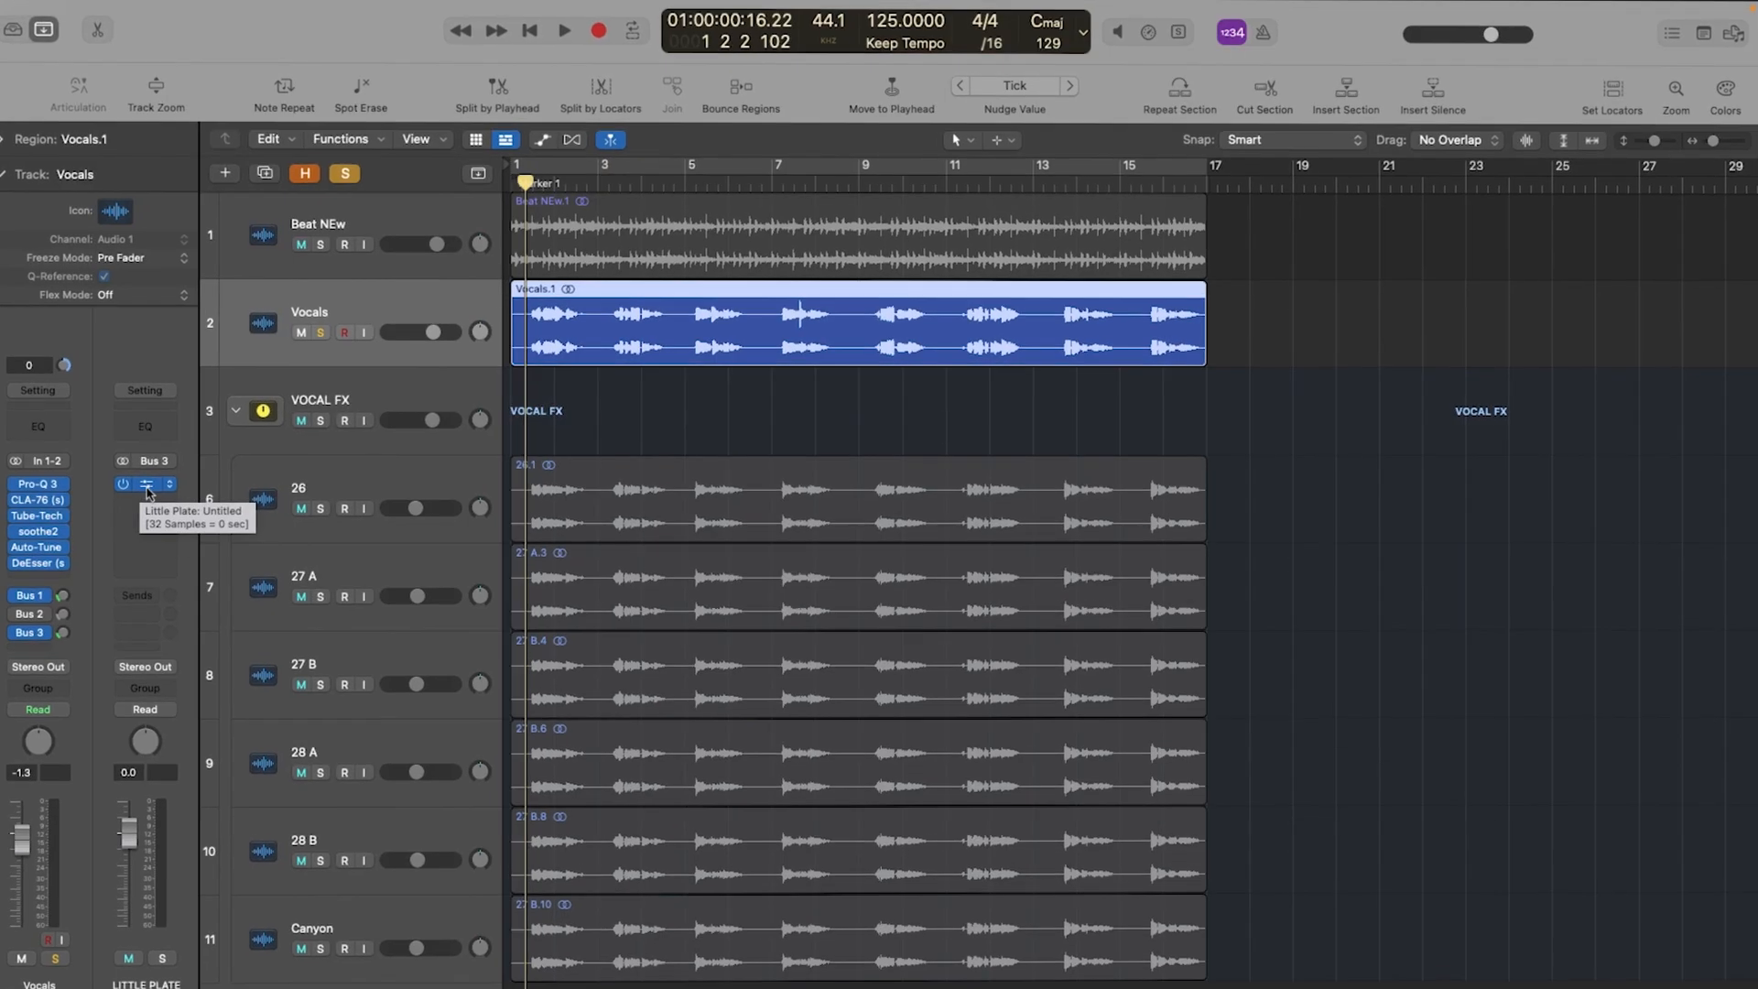
pyautogui.click(69, 499)
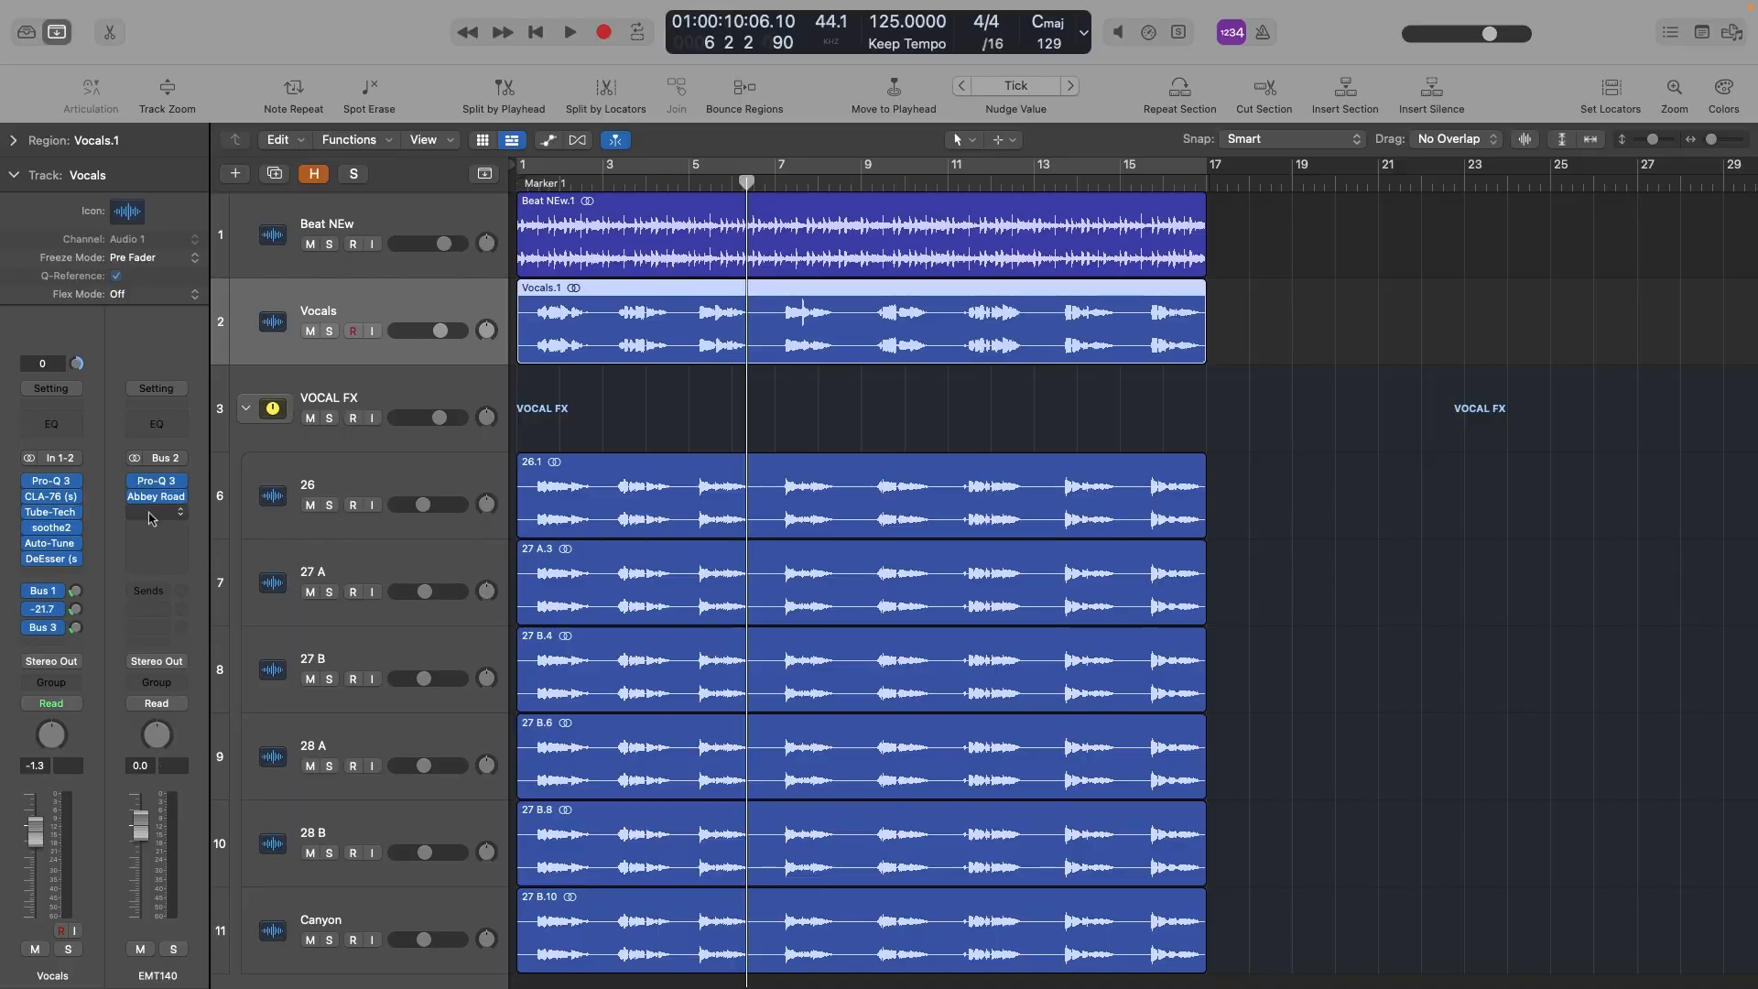
pyautogui.moveTo(154, 485)
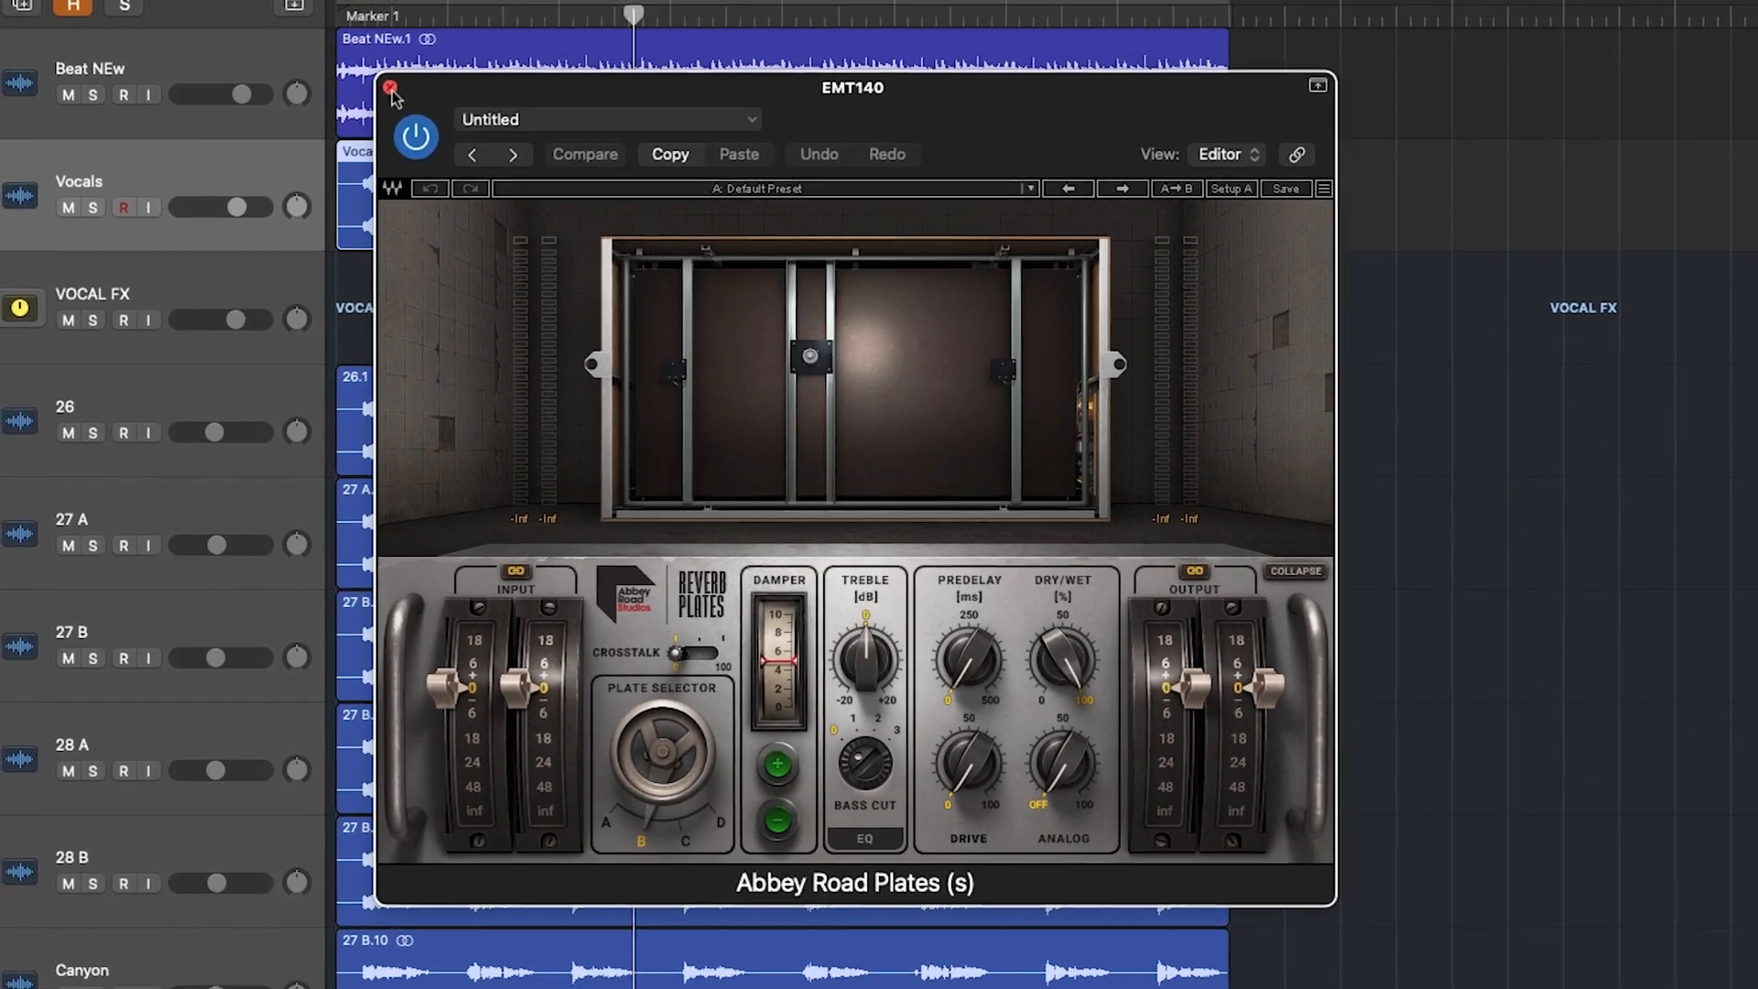
pyautogui.click(383, 71)
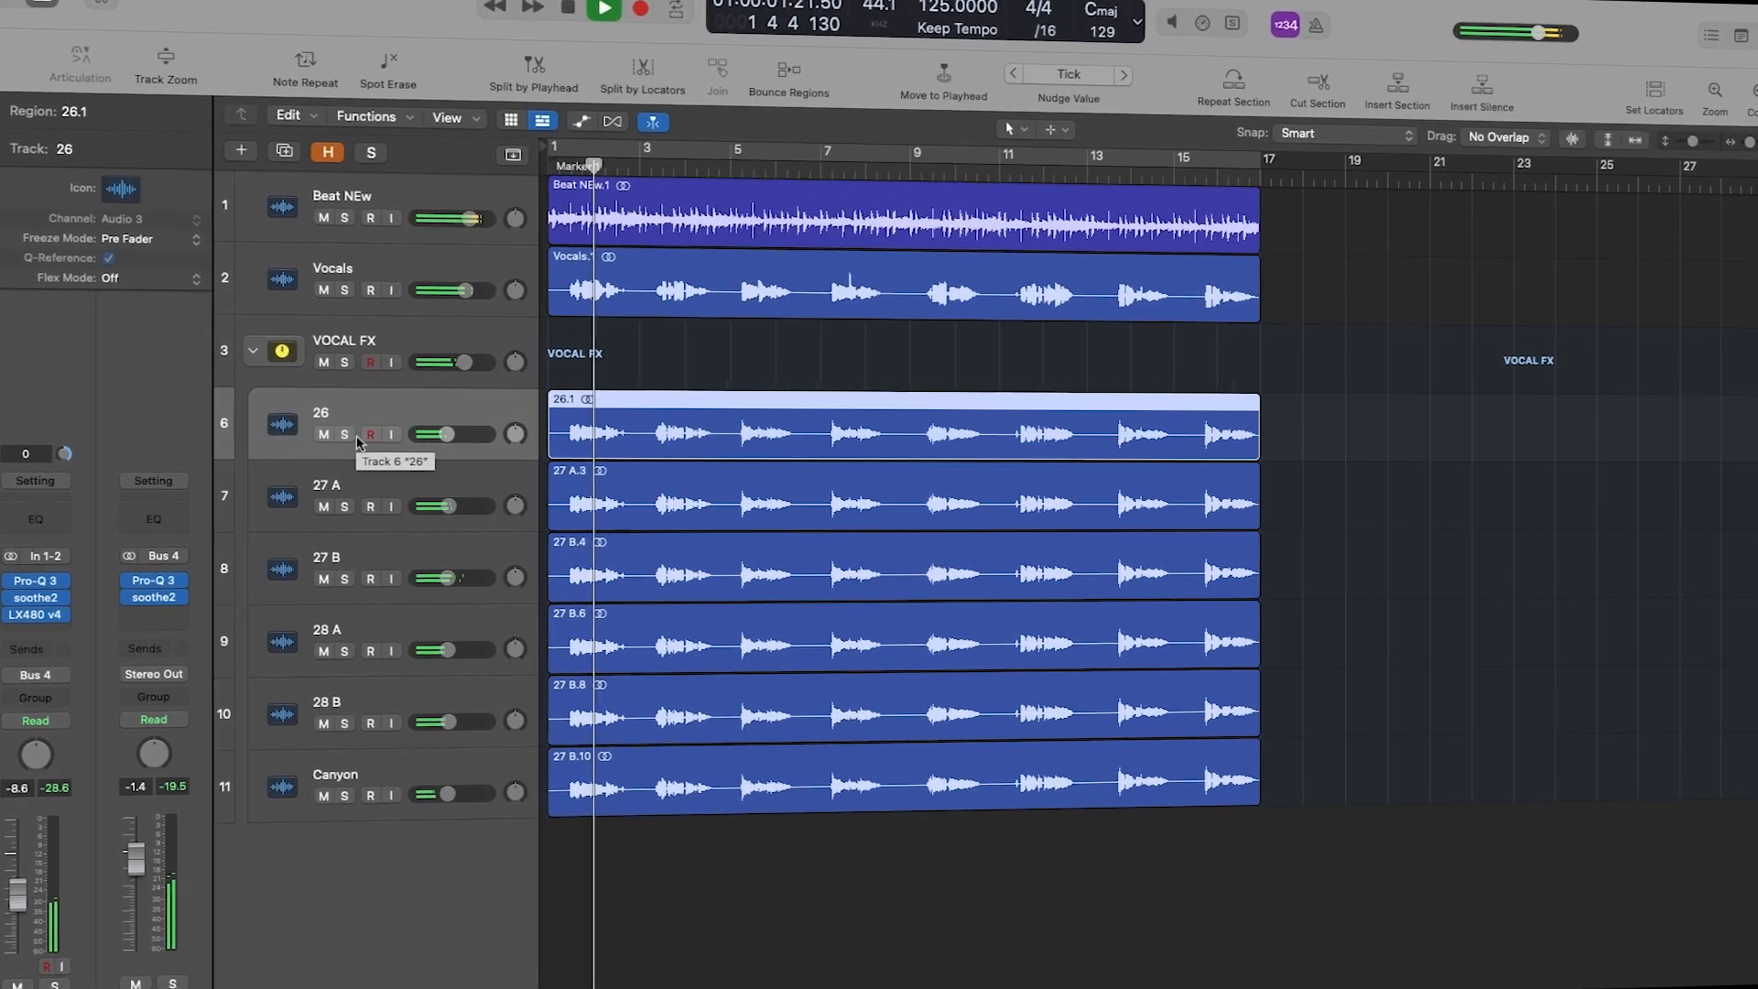
# Step: Set the VOCAL FX stack's volume to -1.0 dB during full-mix playback
pyautogui.moveTo(464, 371); pyautogui.dragTo(501, 349)
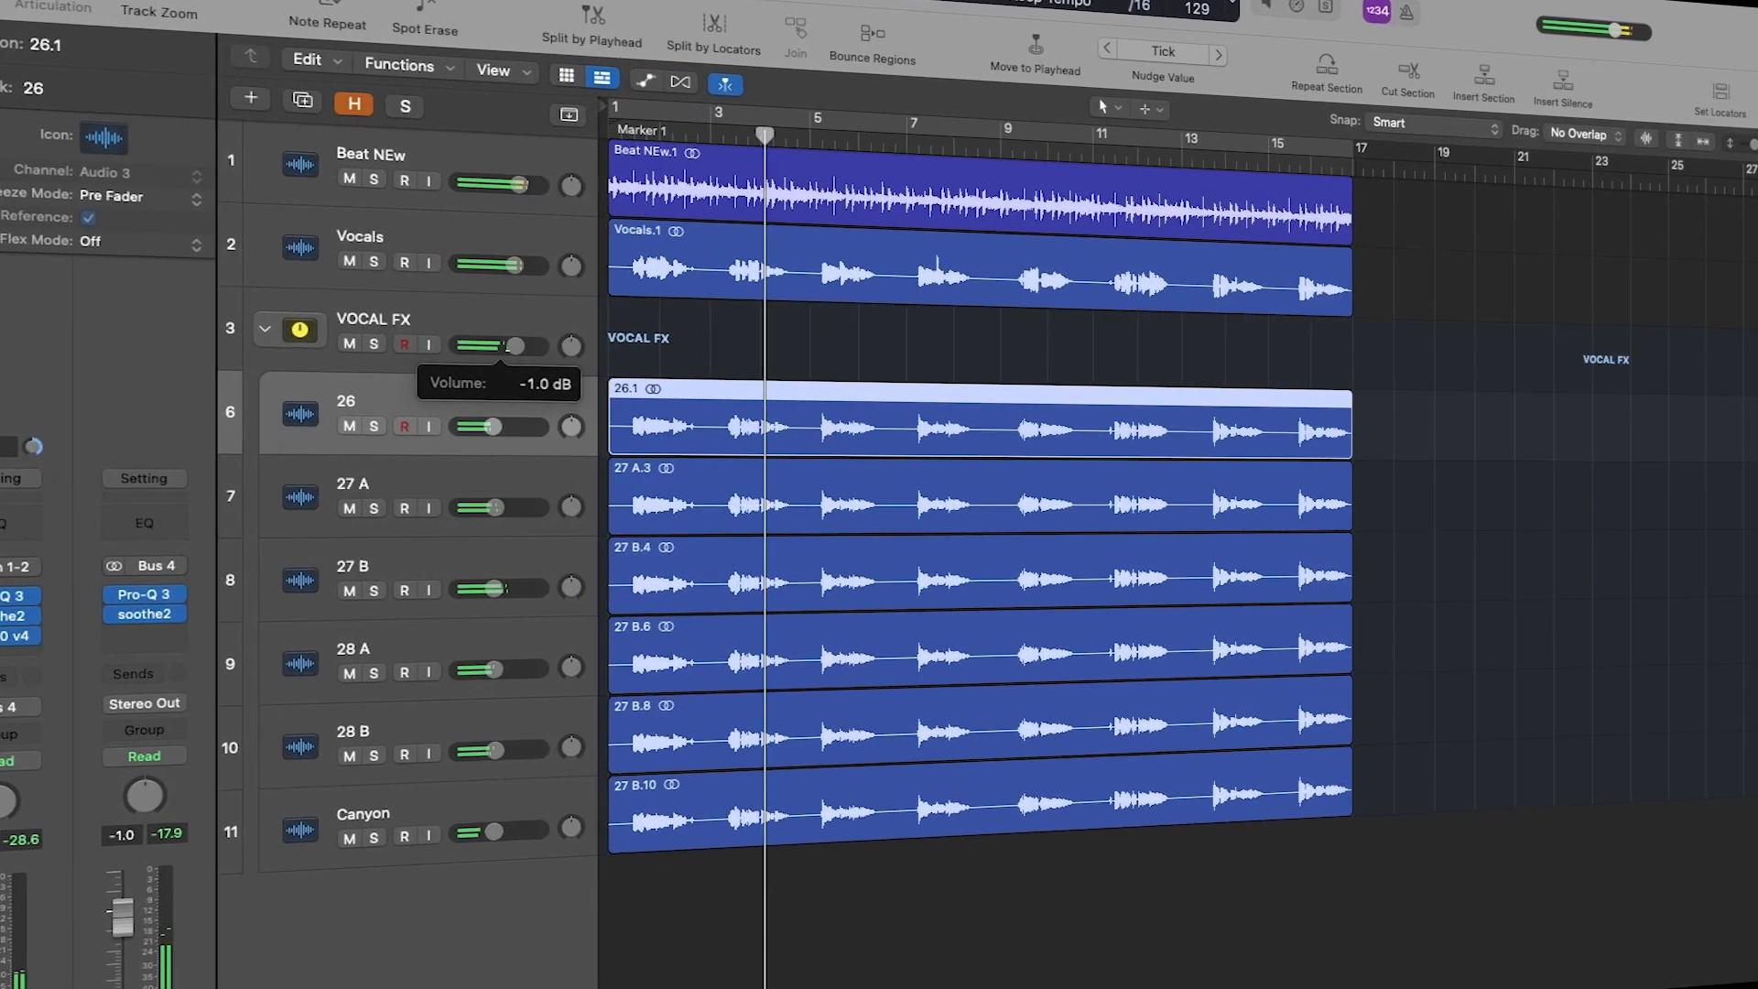